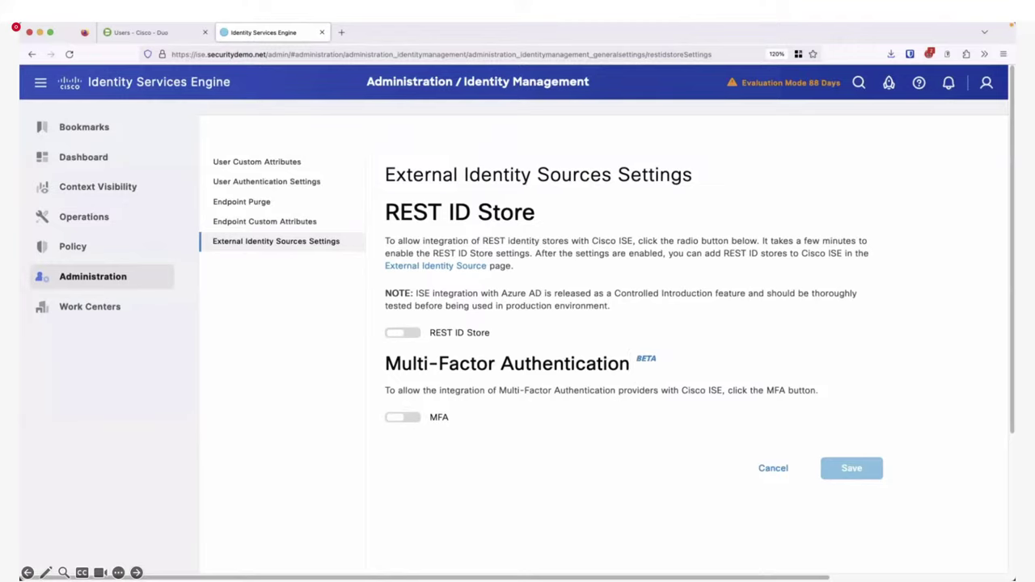
Step: Enable Multi-Factor Authentication in the External Identity Sources Settings and save the change
{"action": "left_click", "coordinate": [412, 422]}
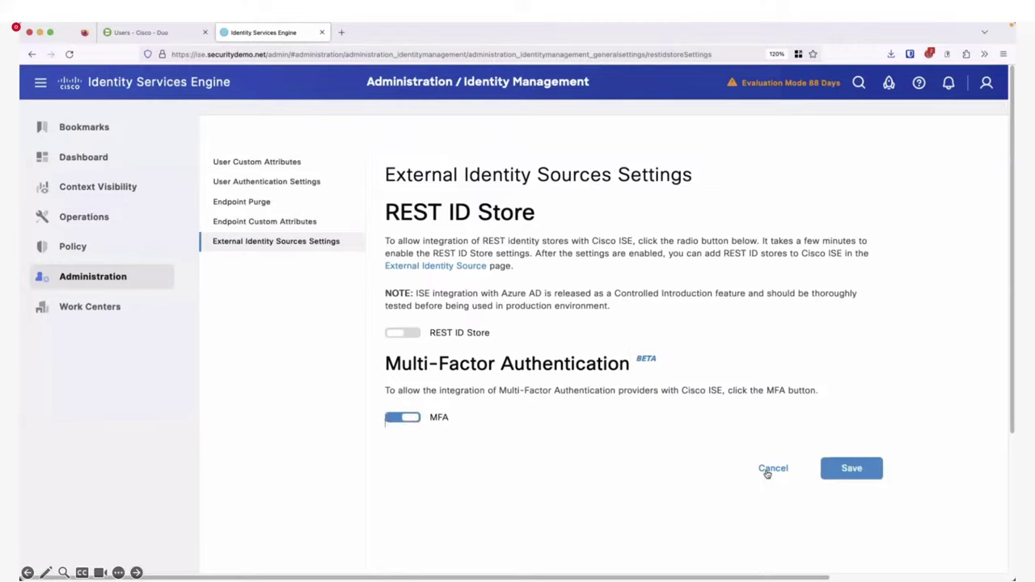
{"action": "left_click", "coordinate": [847, 470]}
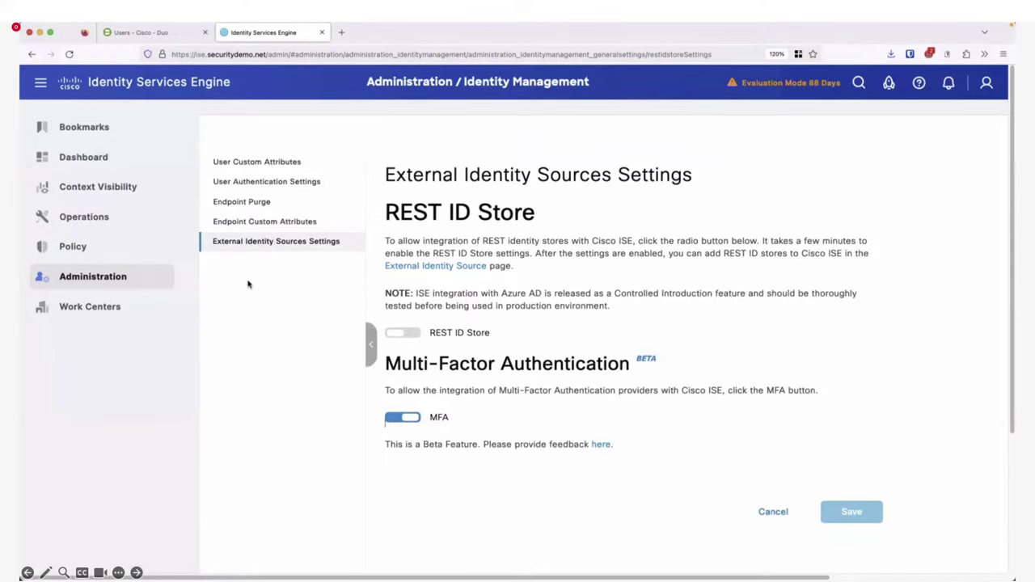
Step: Start a new MFA connection under External Identity Sources, name it Duo_MFA and proceed to its account configurations
{"action": "mouse_move", "coordinate": [151, 275]}
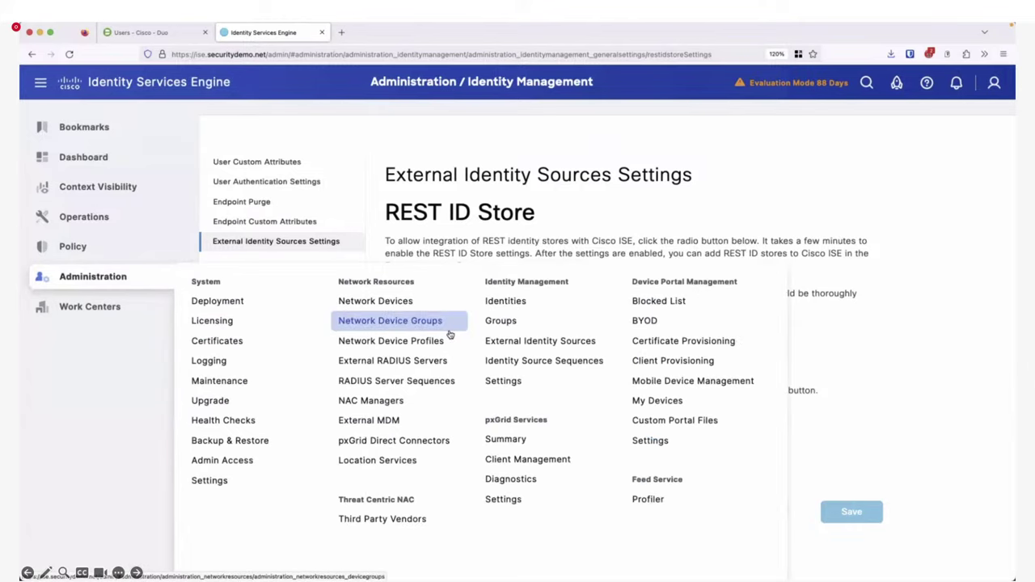
{"action": "left_click", "coordinate": [511, 343]}
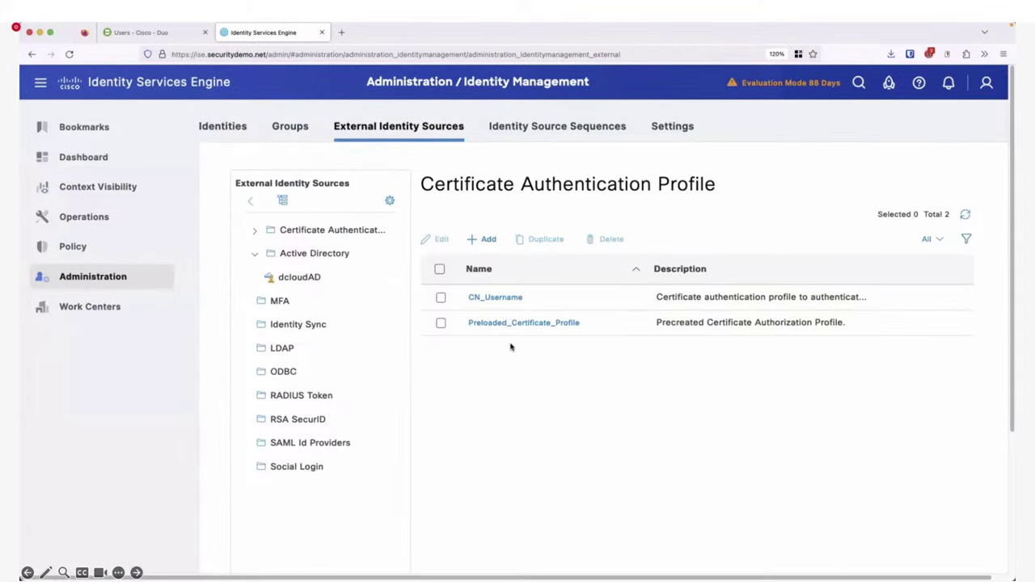
{"action": "double_click", "coordinate": [299, 305]}
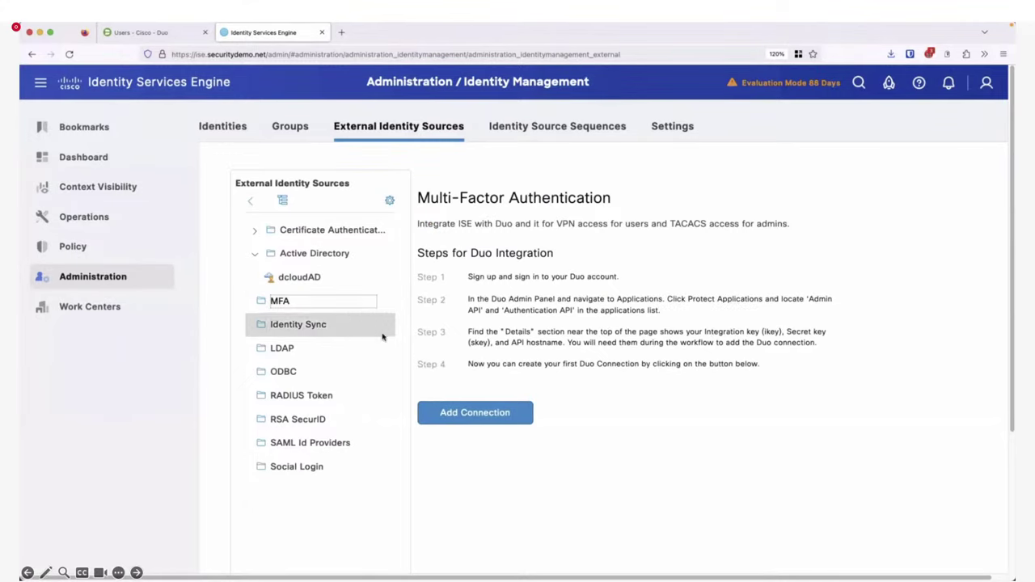
{"action": "left_click", "coordinate": [487, 410]}
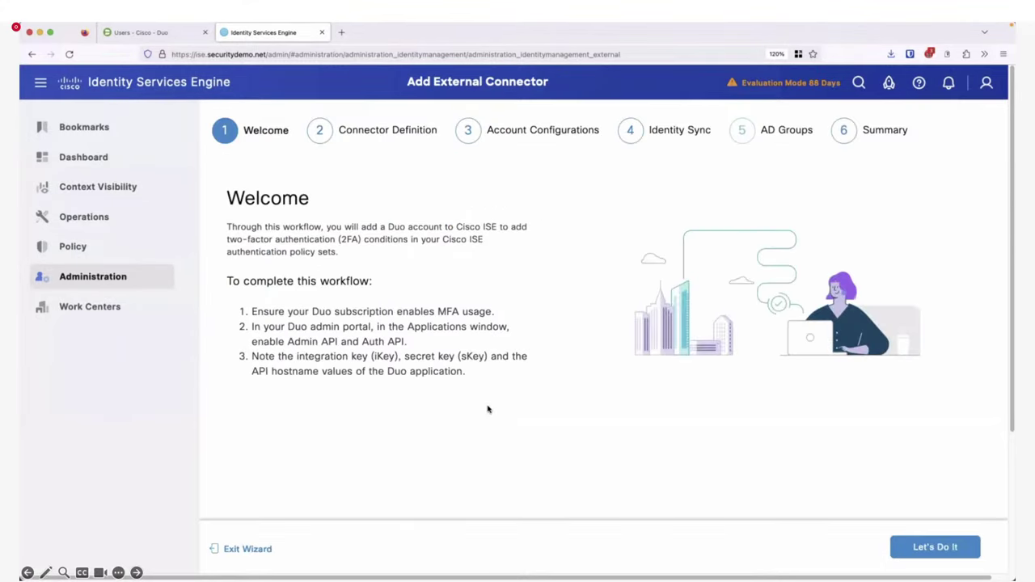
{"action": "left_click", "coordinate": [921, 548]}
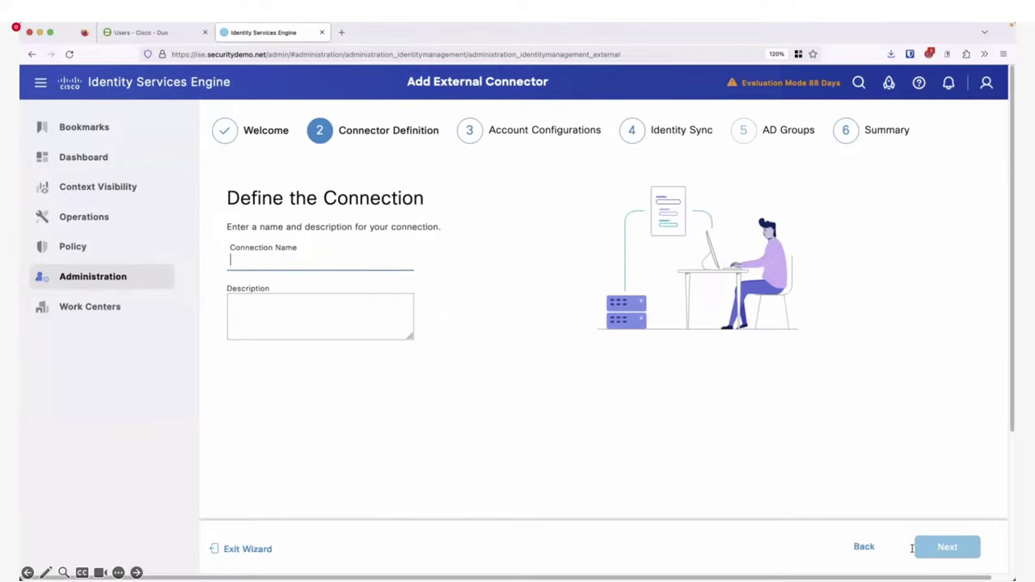
{"action": "type", "text": "Duo_M"}
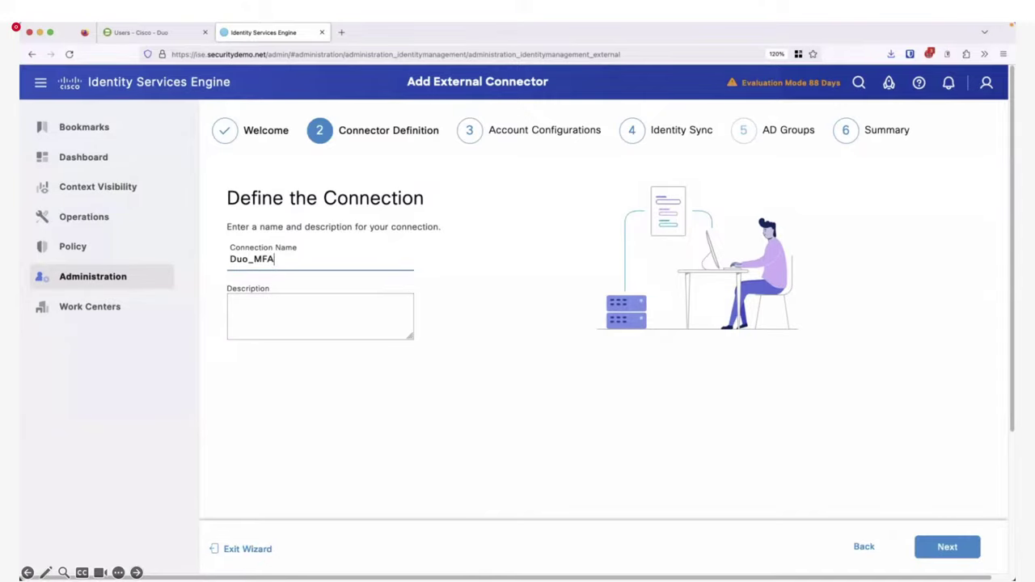
{"action": "type", "text": "FA"}
{"action": "left_click", "coordinate": [922, 549]}
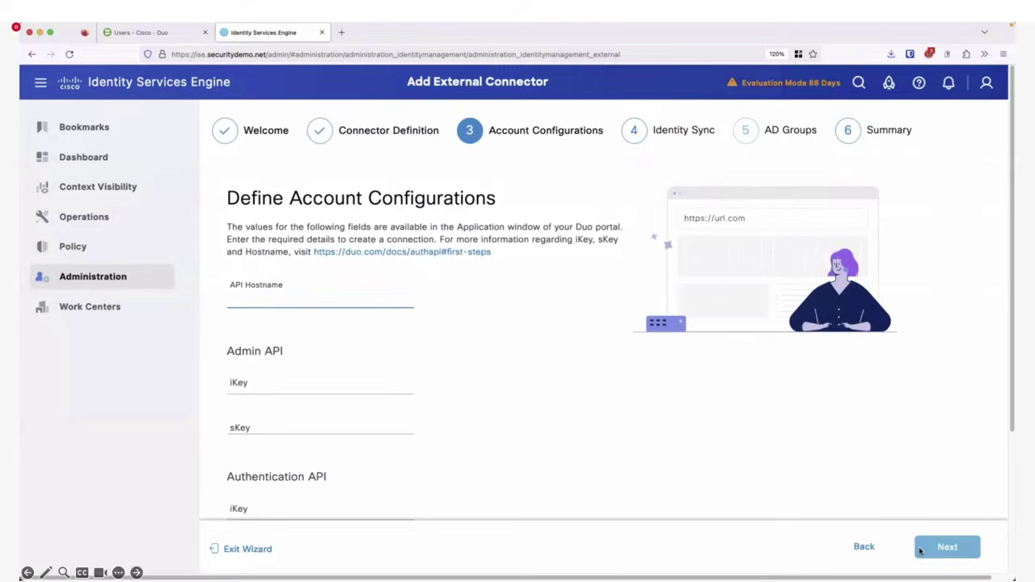
Step: Copy the API hostname api-4ec4aa2c.duosecurity.com from the ISE_Admin_API application in Duo into the connector's API Hostname in Identity Services Engine
{"action": "left_click", "coordinate": [181, 36]}
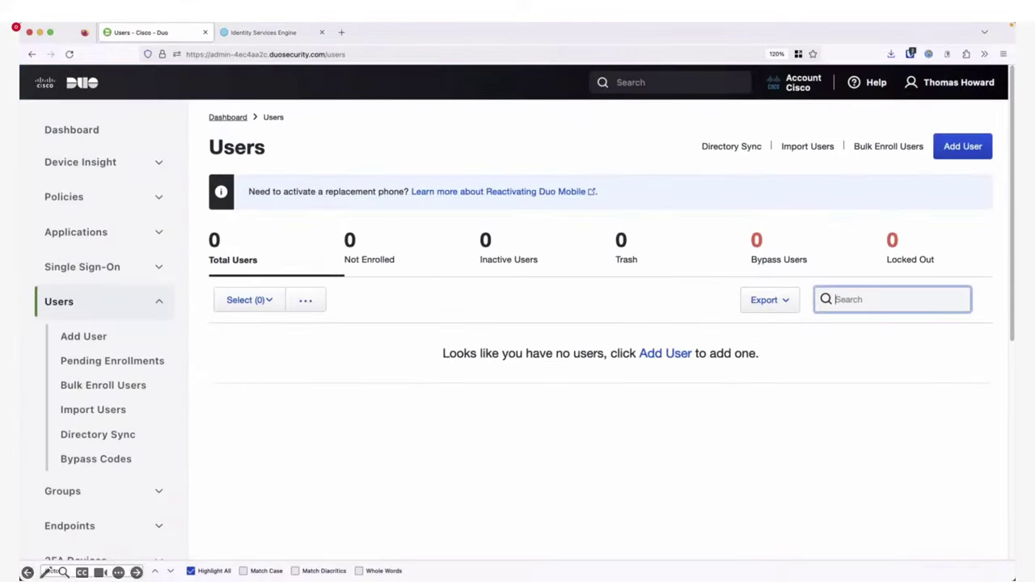
{"action": "left_click", "coordinate": [91, 233]}
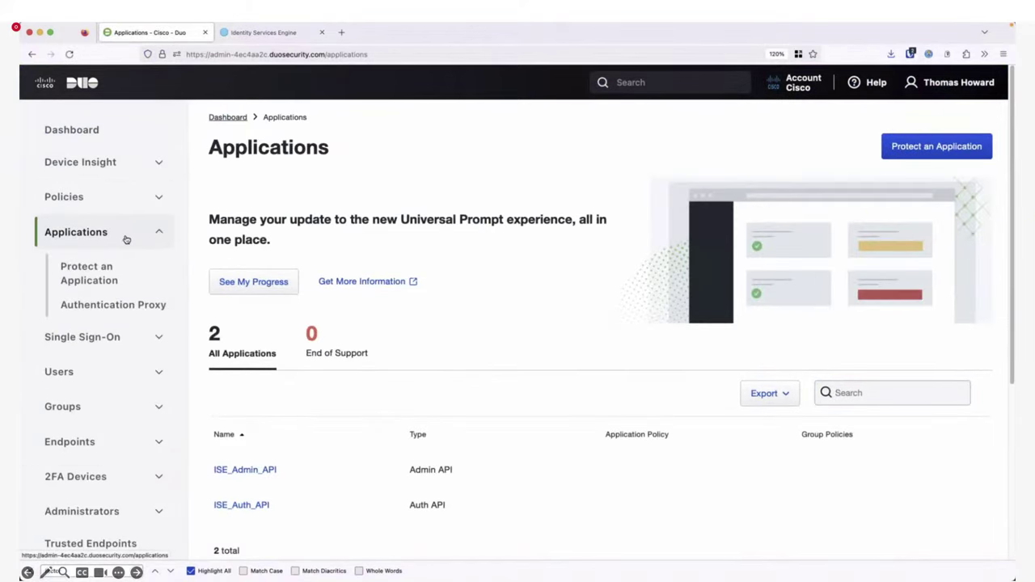
{"action": "left_click", "coordinate": [244, 470]}
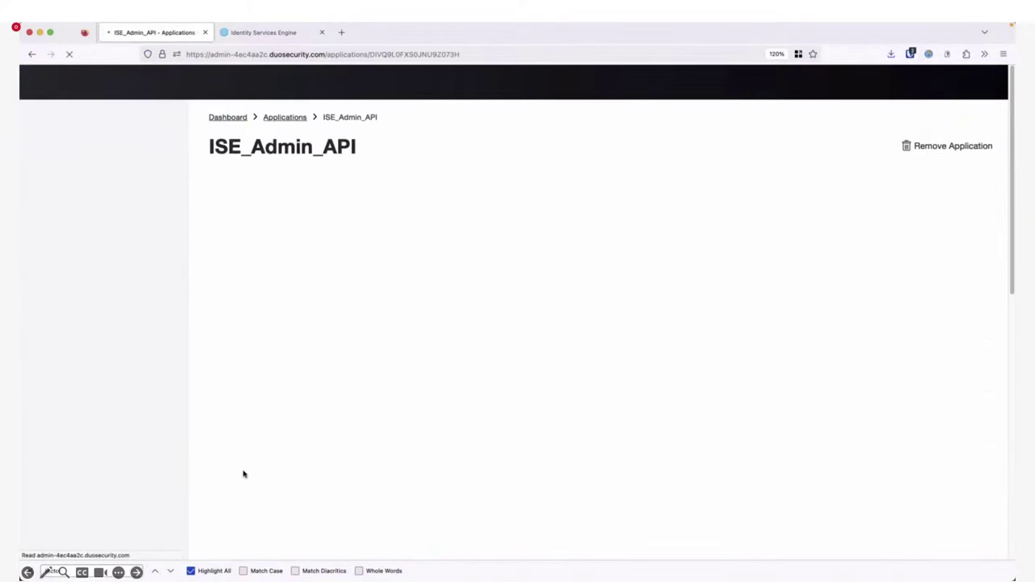
{"action": "left_click", "coordinate": [577, 385]}
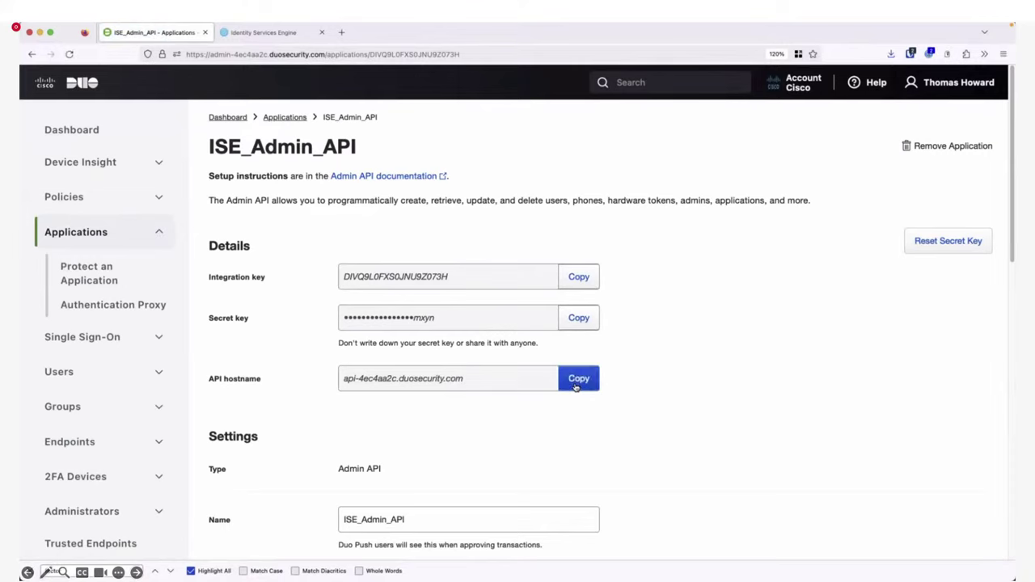
{"action": "key", "text": "ctrl+Tab"}
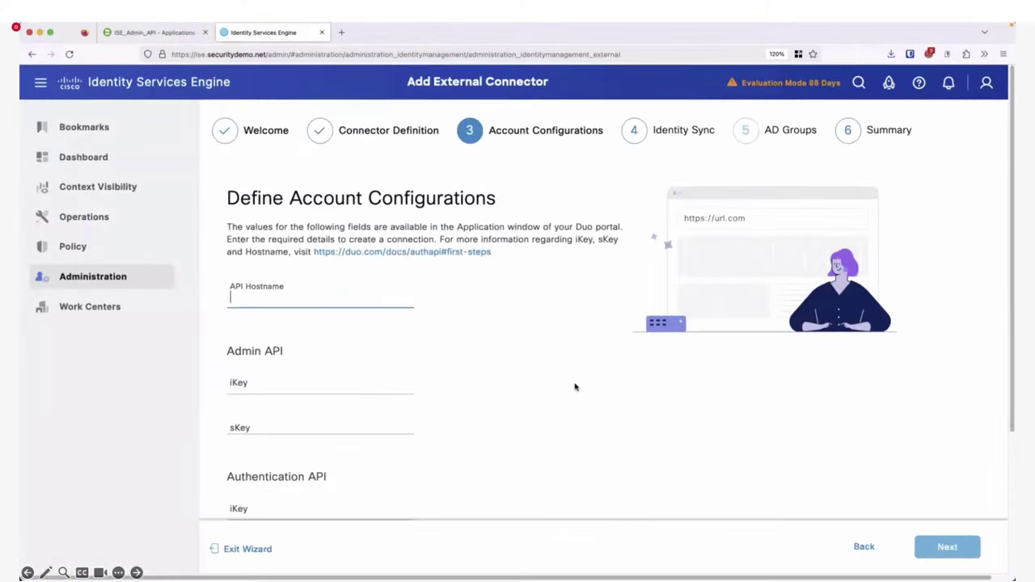
{"action": "key", "text": "super+v"}
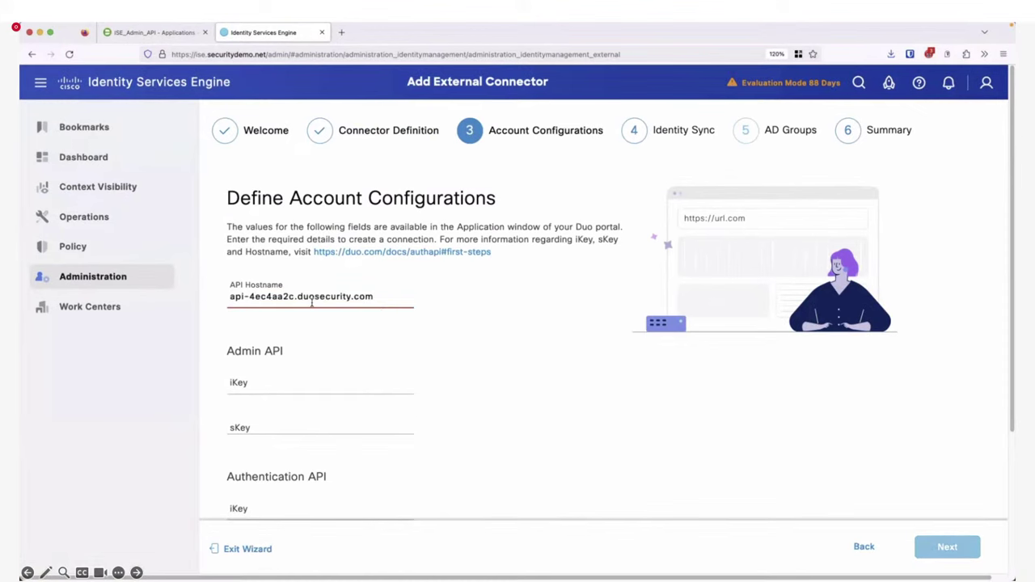
Step: Copy the integration key of Duo's ISE_Admin_API application into the Admin API iKey of the ISE connector
{"action": "key", "text": "ctrl+Tab"}
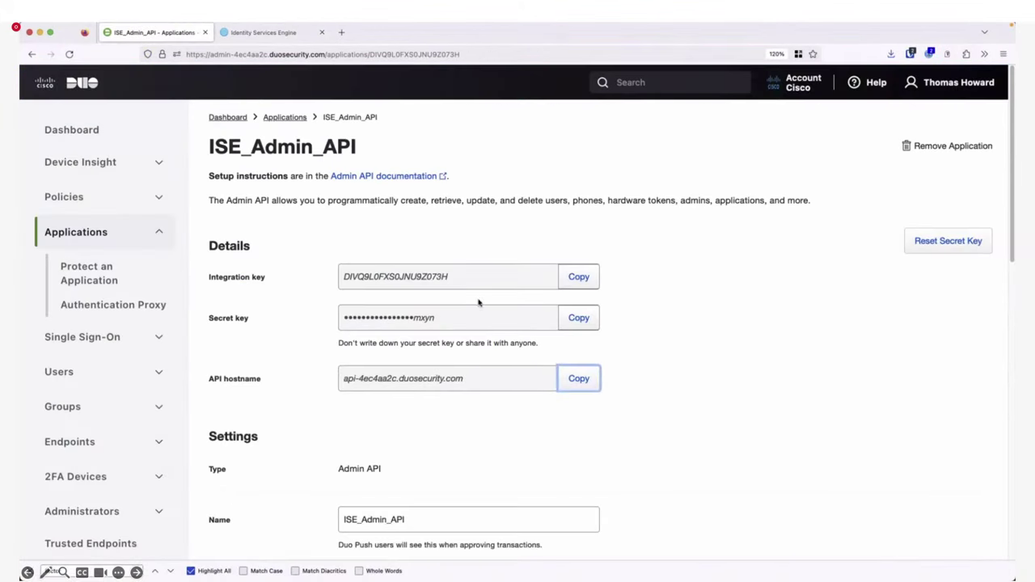
{"action": "left_click", "coordinate": [580, 282]}
{"action": "key", "text": "ctrl+Tab"}
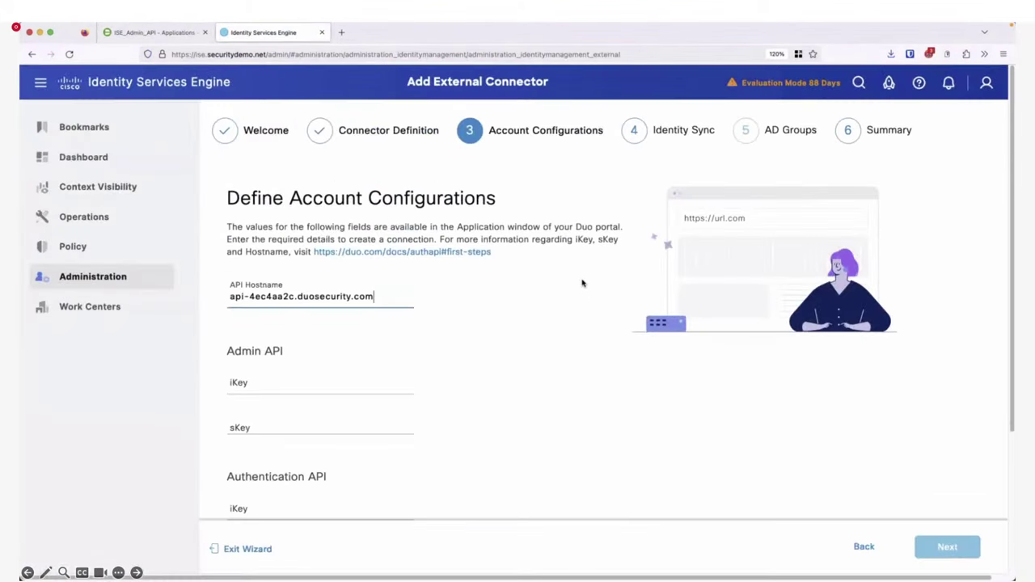
{"action": "left_click", "coordinate": [323, 380]}
{"action": "key", "text": "super+v"}
Step: Copy the secret key of Duo's ISE_Admin_API application into the Admin API sKey of the ISE connector
{"action": "key", "text": "ctrl+Tab"}
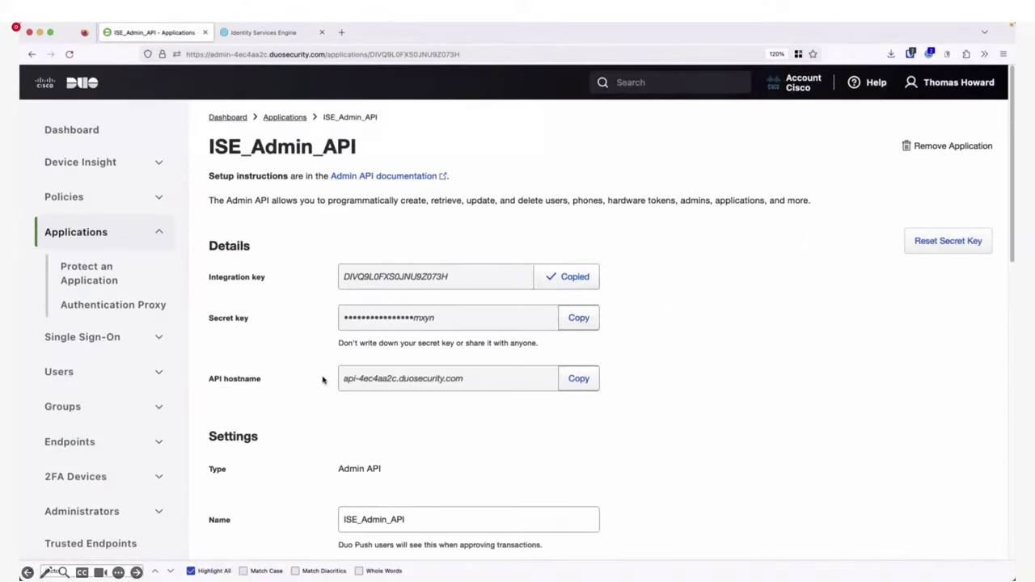
{"action": "left_click", "coordinate": [578, 318]}
{"action": "key", "text": "ctrl+Tab"}
{"action": "left_click", "coordinate": [311, 427]}
{"action": "key", "text": "super+v"}
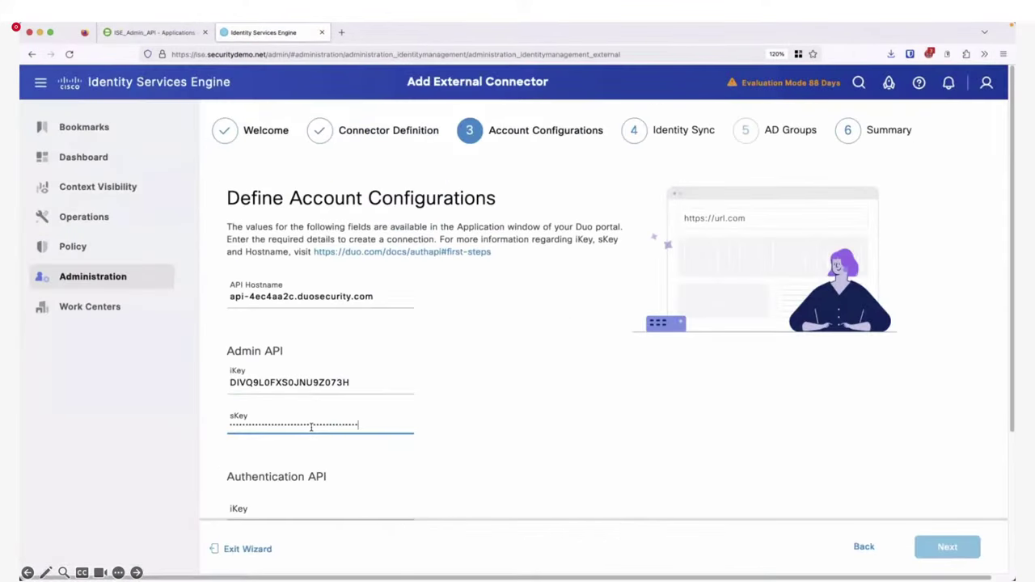
Step: Open the ISE_Auth_API application in Duo and copy its integration key into the connector's Authentication API iKey in ISE
{"action": "key", "text": "ctrl+Tab"}
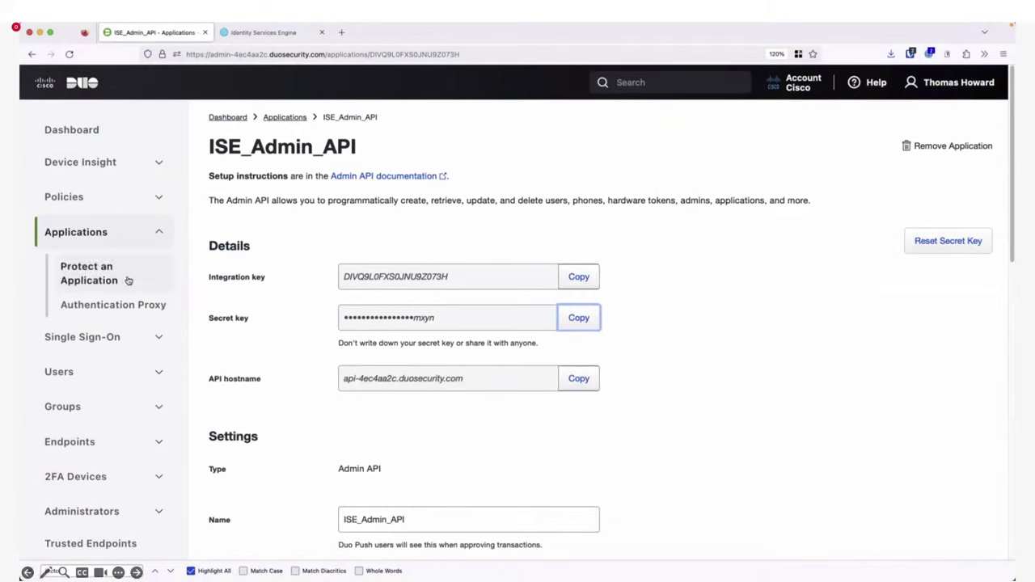
{"action": "left_click", "coordinate": [118, 245]}
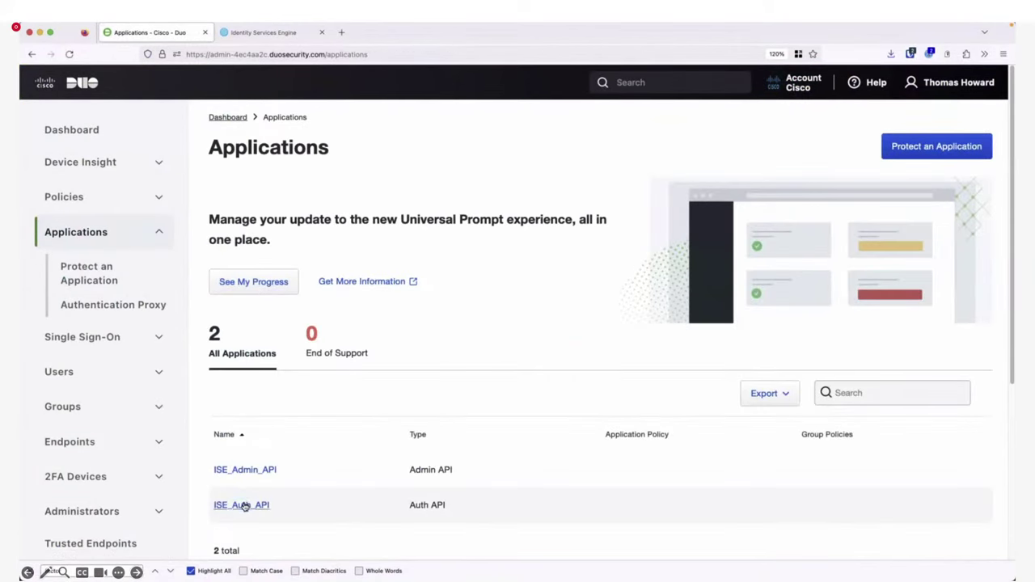
{"action": "left_click", "coordinate": [241, 503]}
{"action": "left_click", "coordinate": [578, 253]}
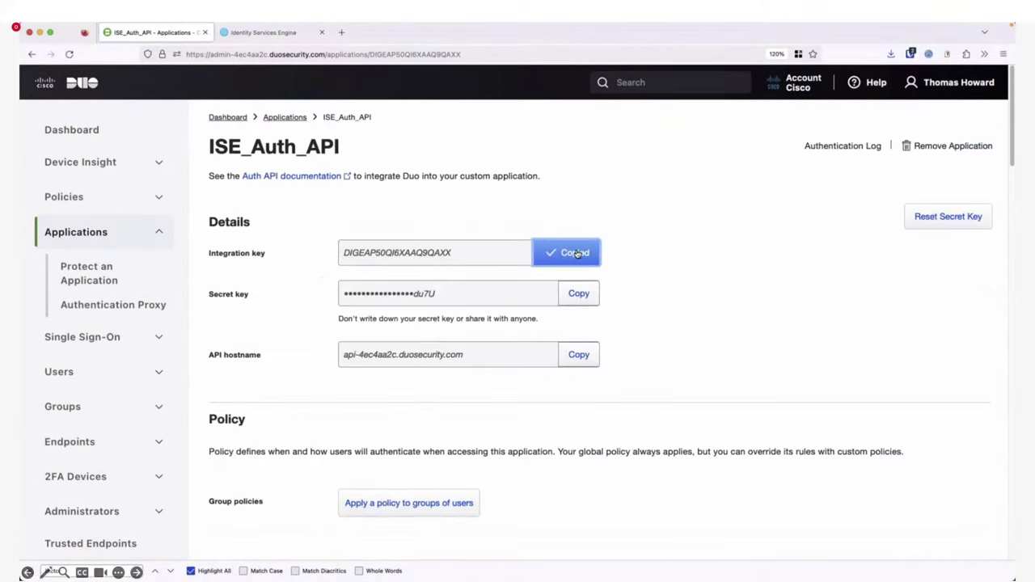
{"action": "key", "text": "ctrl+Tab"}
{"action": "scroll", "coordinate": [468, 376], "scroll_direction": "down", "scroll_amount": 3}
{"action": "left_click", "coordinate": [287, 330]}
{"action": "key", "text": "ctrl+v"}
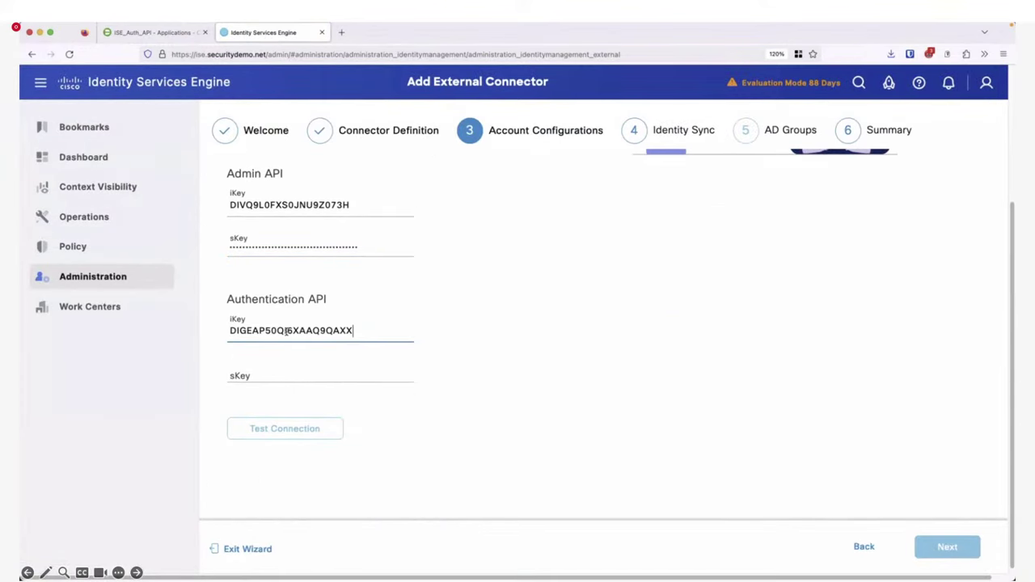
Step: Copy the secret key of Duo's ISE_Auth_API application into the Authentication API sKey of the ISE connector
{"action": "key", "text": "ctrl+shift+Tab"}
{"action": "left_click", "coordinate": [578, 295]}
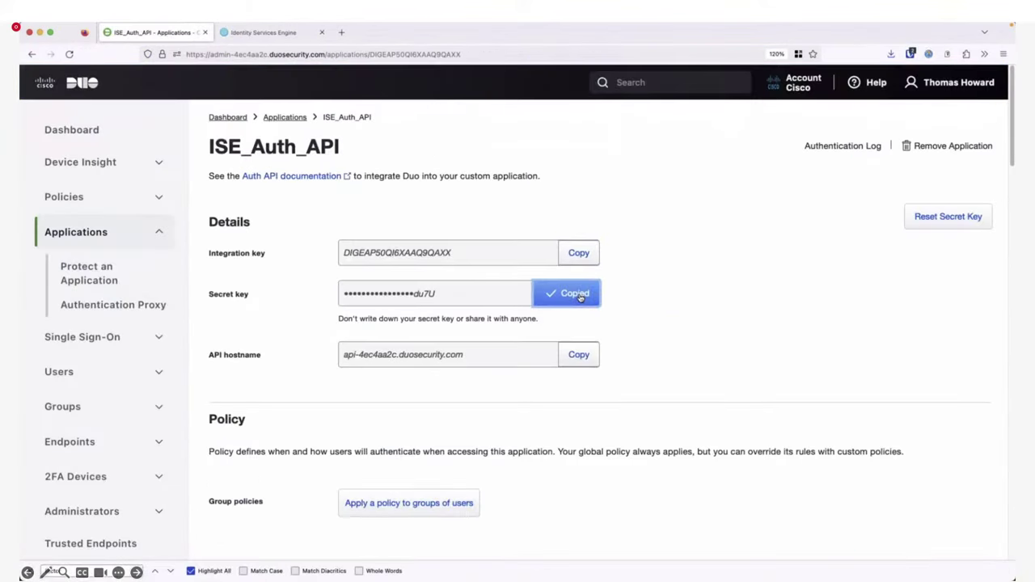
{"action": "key", "text": "ctrl+Tab"}
{"action": "left_click", "coordinate": [354, 368]}
{"action": "key", "text": "ctrl+v"}
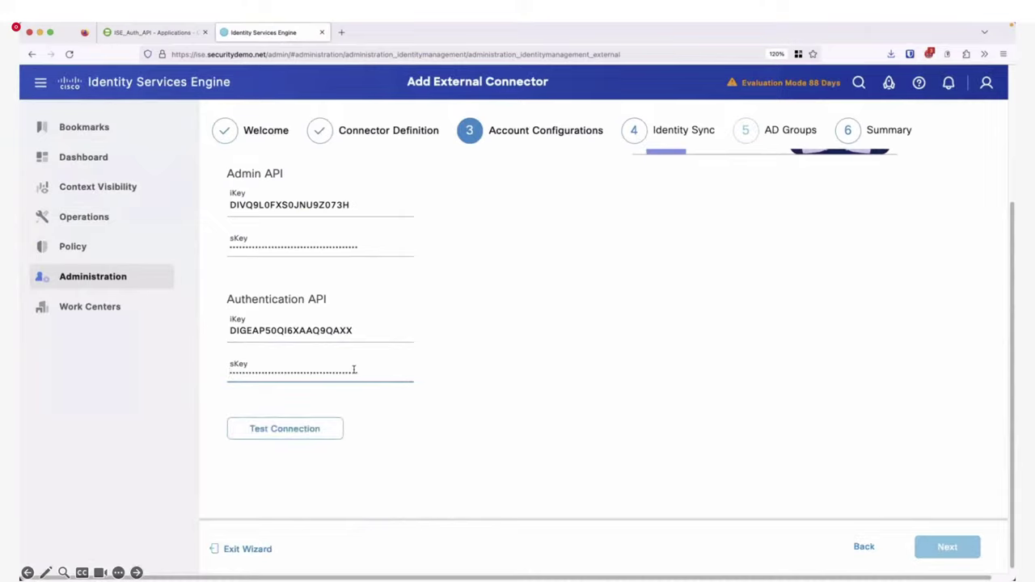
Step: Test the Duo connection with the entered credentials and proceed to the Identity Sync stage
{"action": "left_click", "coordinate": [325, 429]}
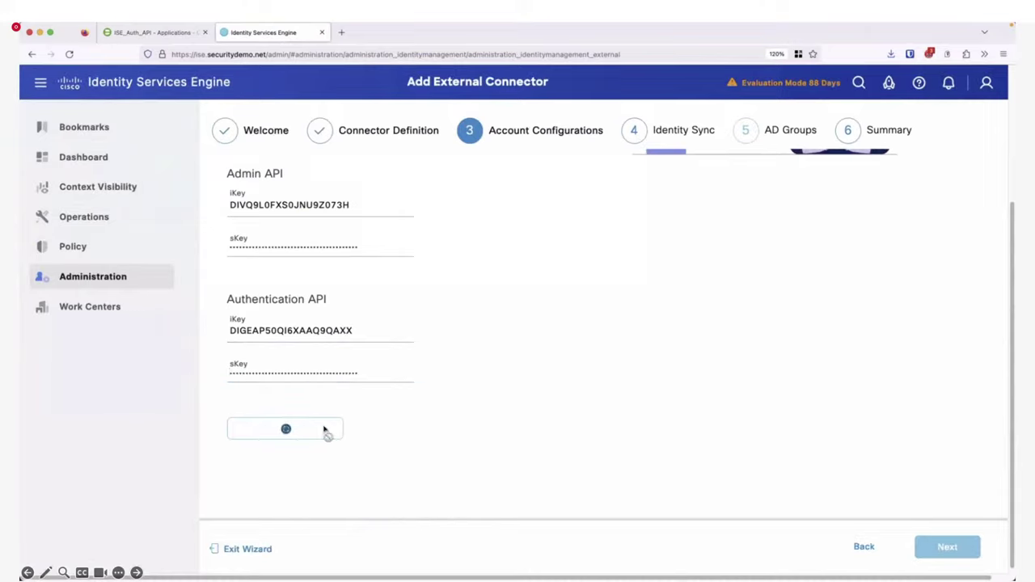
{"action": "double_click", "coordinate": [378, 429]}
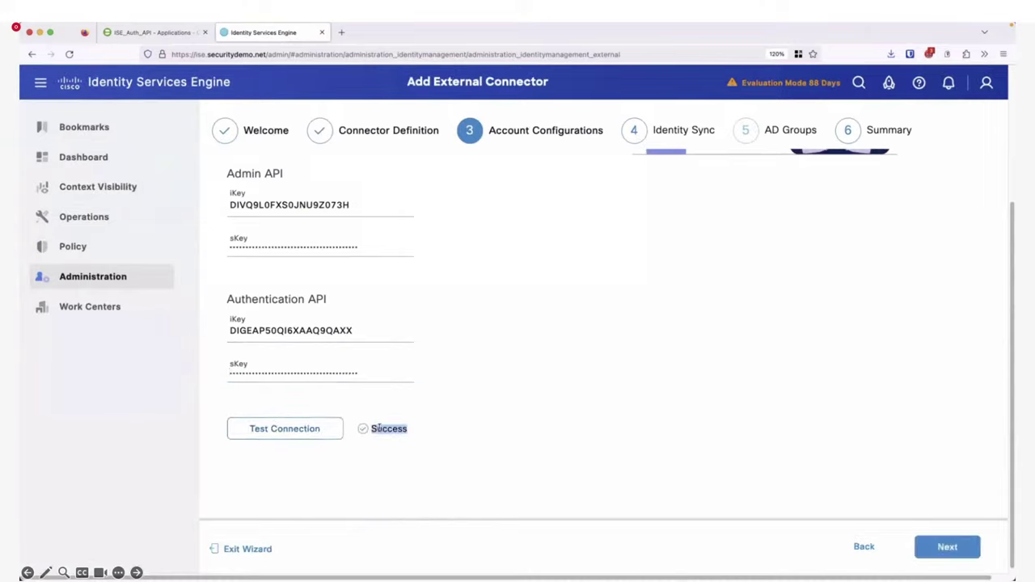
{"action": "left_click", "coordinate": [946, 546]}
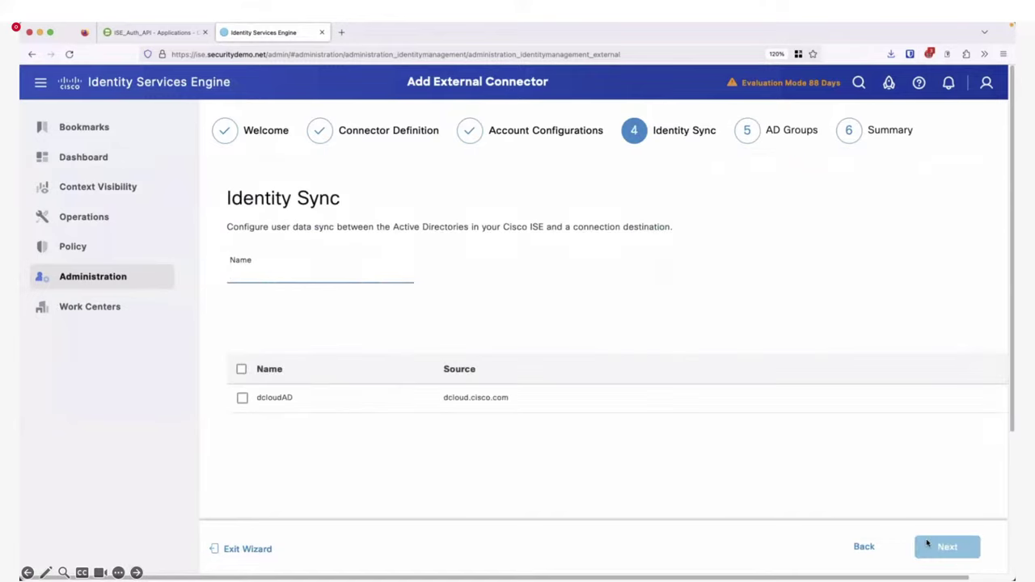
Step: Name the identity sync dCloudAD, choose dcloudAD as its Active Directory source and proceed to the AD groups
{"action": "type", "text": "dCloudAD"}
{"action": "left_click", "coordinate": [241, 400]}
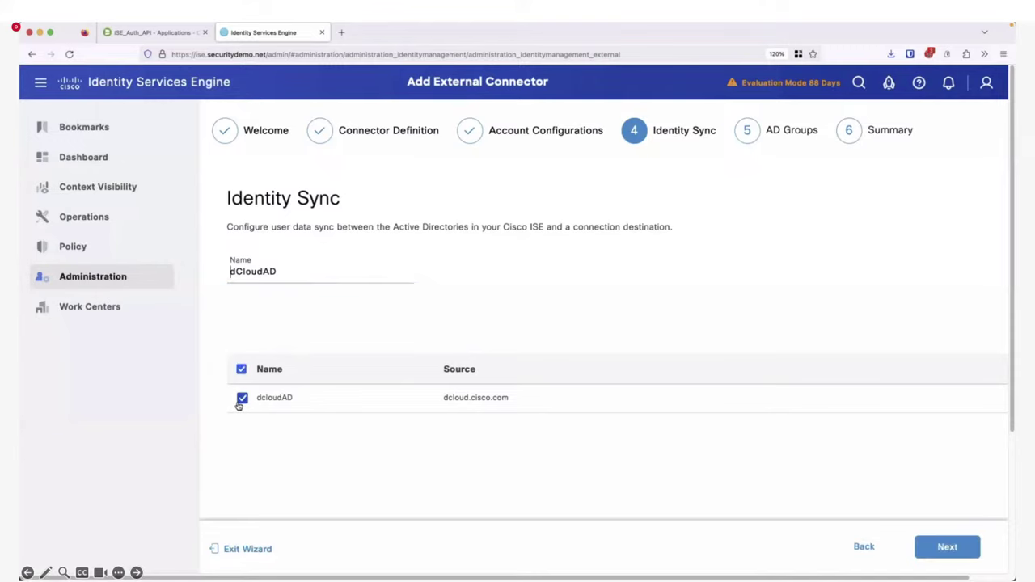
{"action": "left_click", "coordinate": [951, 547]}
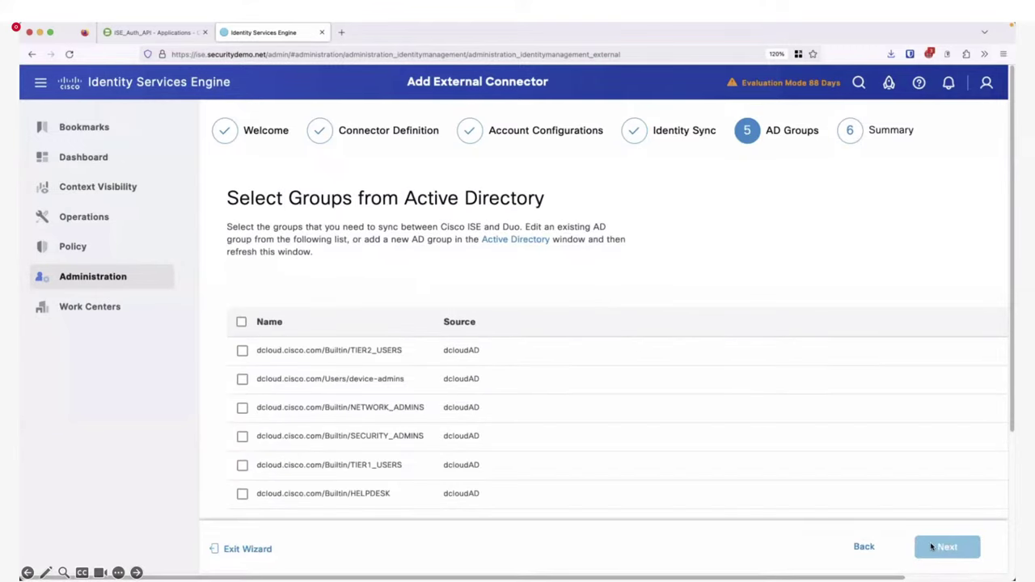
Step: Select all Active Directory groups for syncing except dcloud.cisco.com/Users/device-admins and proceed to the summary
{"action": "left_click", "coordinate": [241, 323]}
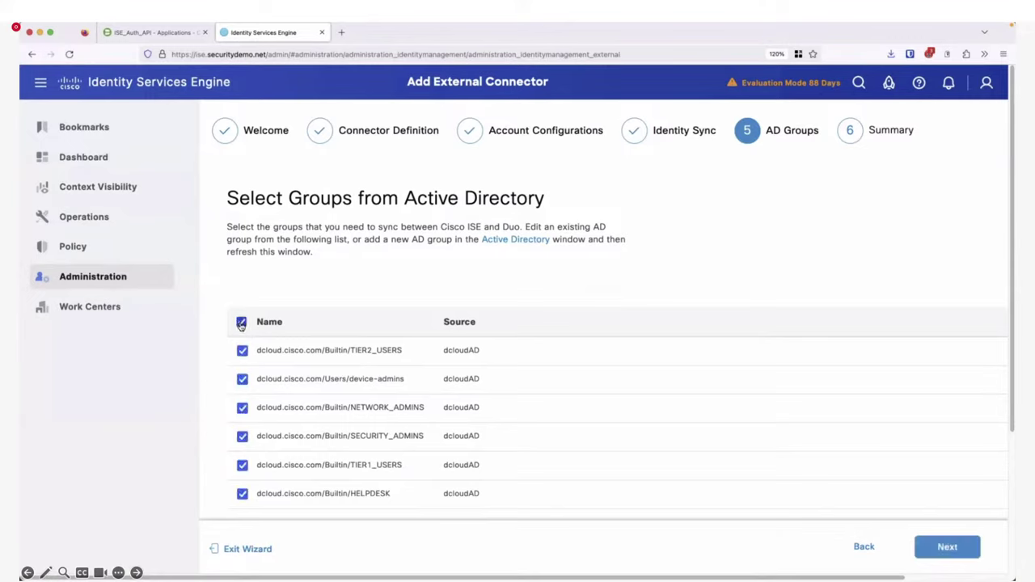
{"action": "left_click", "coordinate": [242, 380]}
{"action": "left_click", "coordinate": [920, 551]}
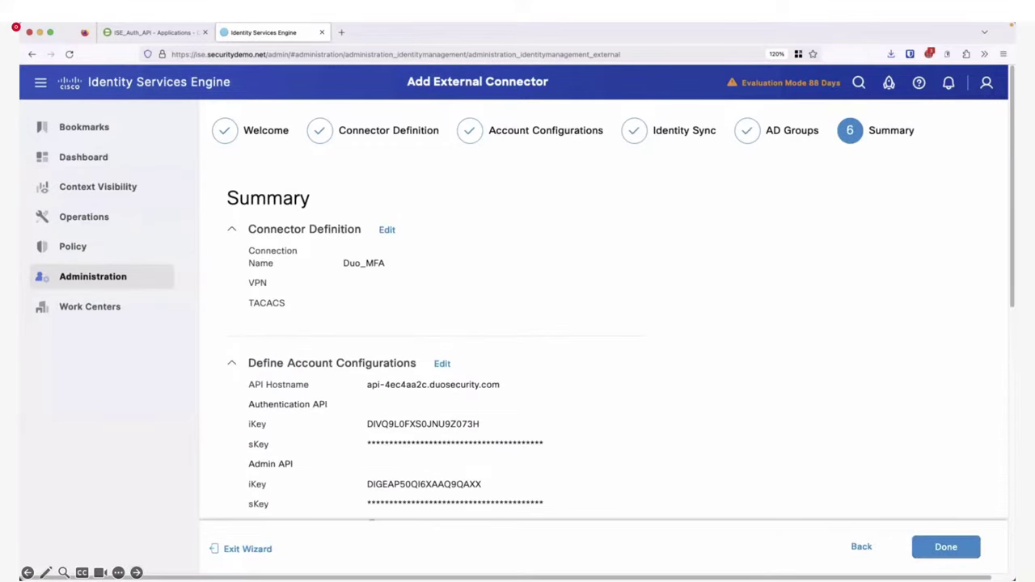
Step: Review the connector summary, finish the wizard and expand the MFA entry in the External Identity Sources tree
{"action": "scroll", "coordinate": [824, 465], "scroll_direction": "down", "scroll_amount": 10}
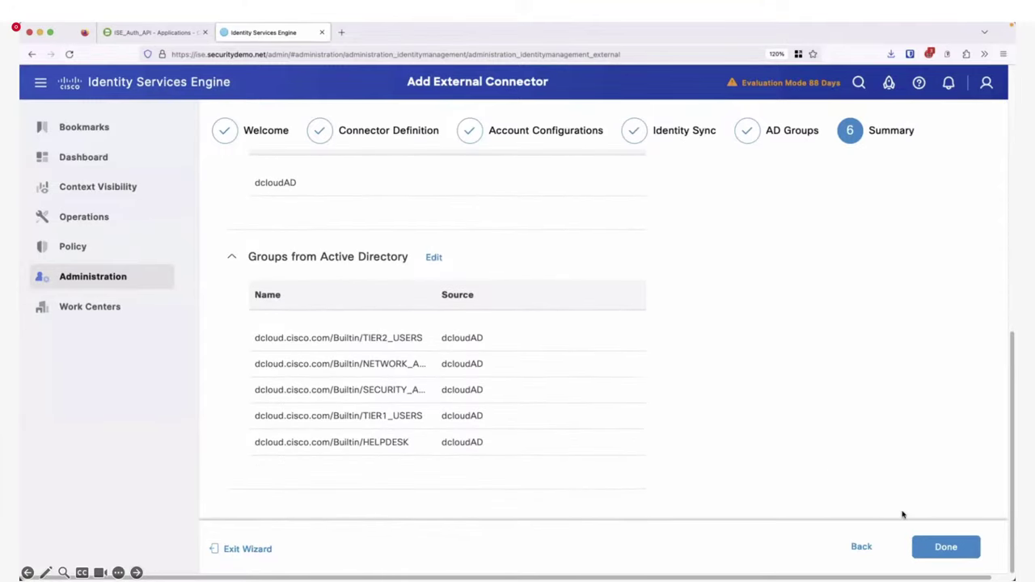
{"action": "left_click", "coordinate": [923, 551]}
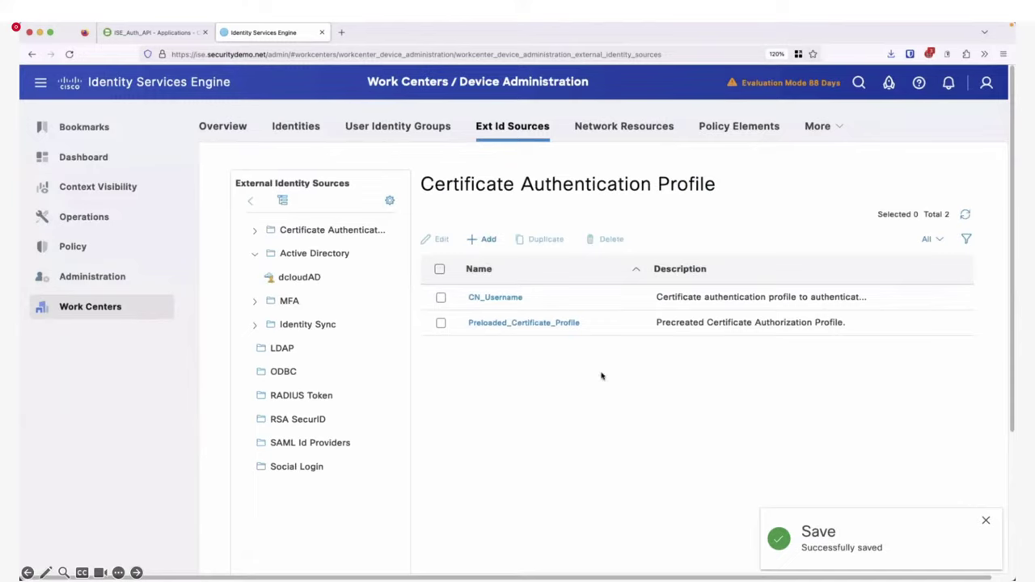
{"action": "left_click", "coordinate": [255, 301]}
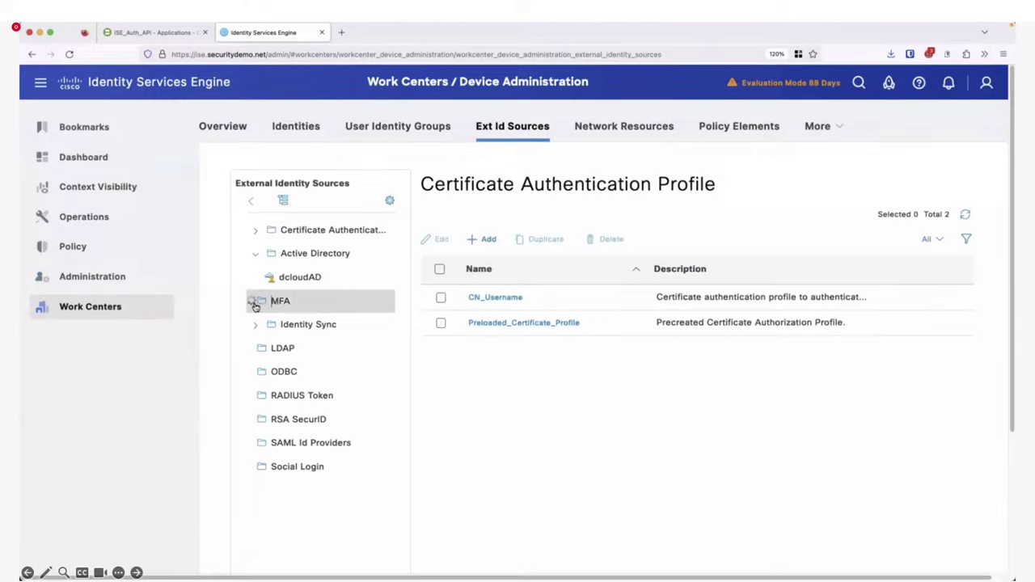
Step: Review the synced AD groups of the Duo_MFA connection, then the source and AD groups of the dCloudAD identity sync
{"action": "left_click", "coordinate": [289, 325]}
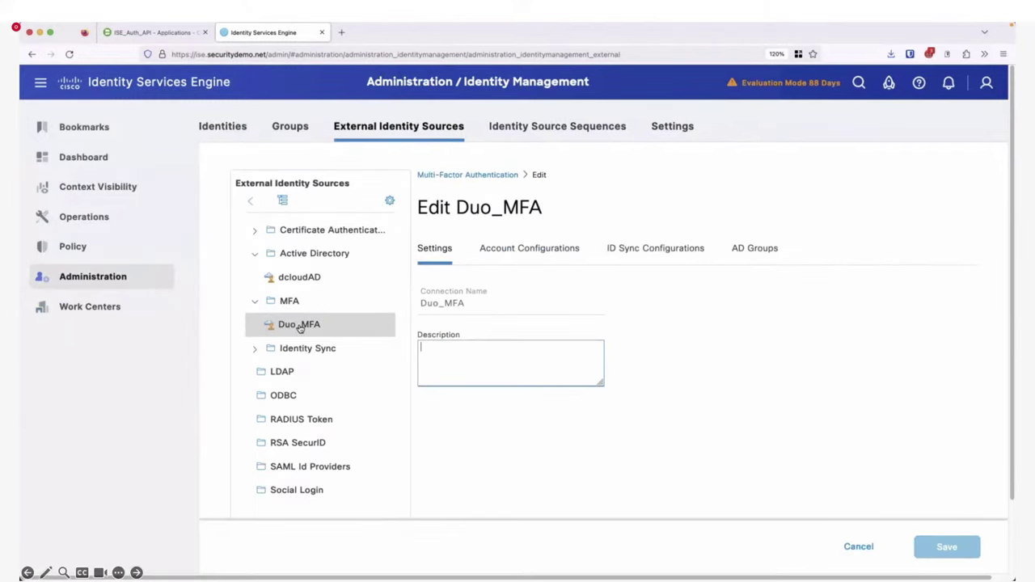
{"action": "left_click", "coordinate": [750, 252]}
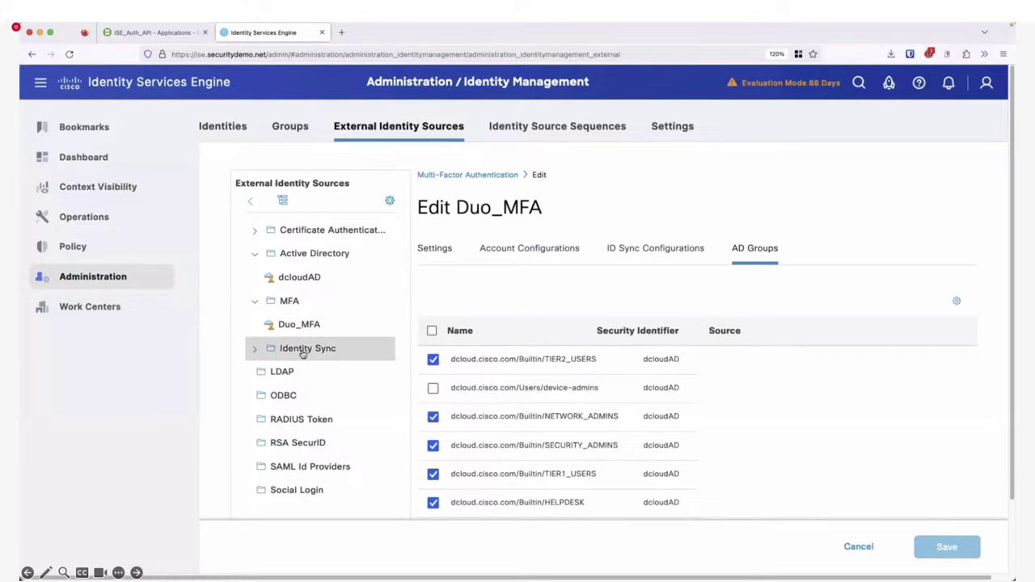
{"action": "left_click", "coordinate": [255, 349]}
{"action": "left_click", "coordinate": [299, 372]}
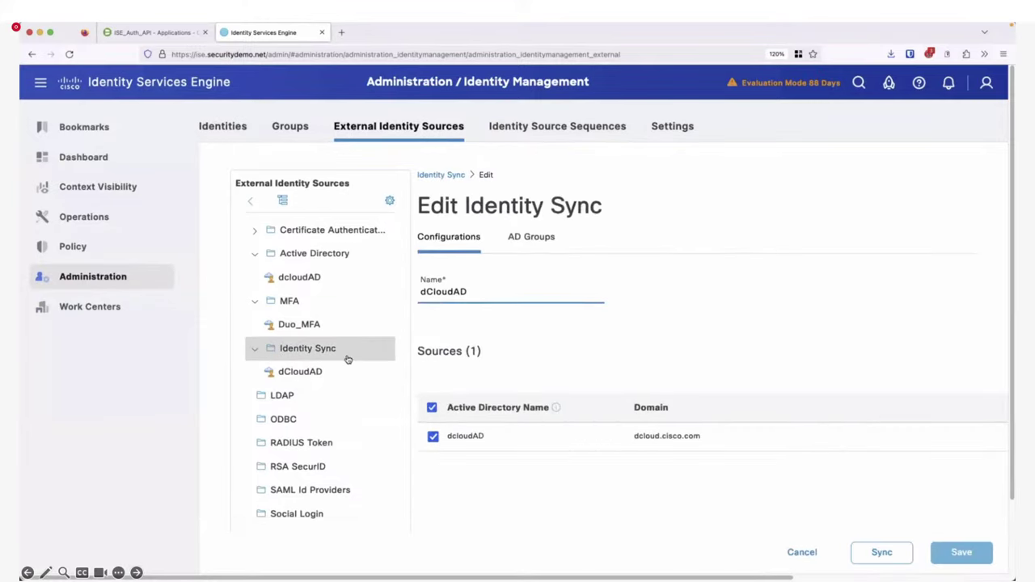
{"action": "left_click", "coordinate": [539, 238]}
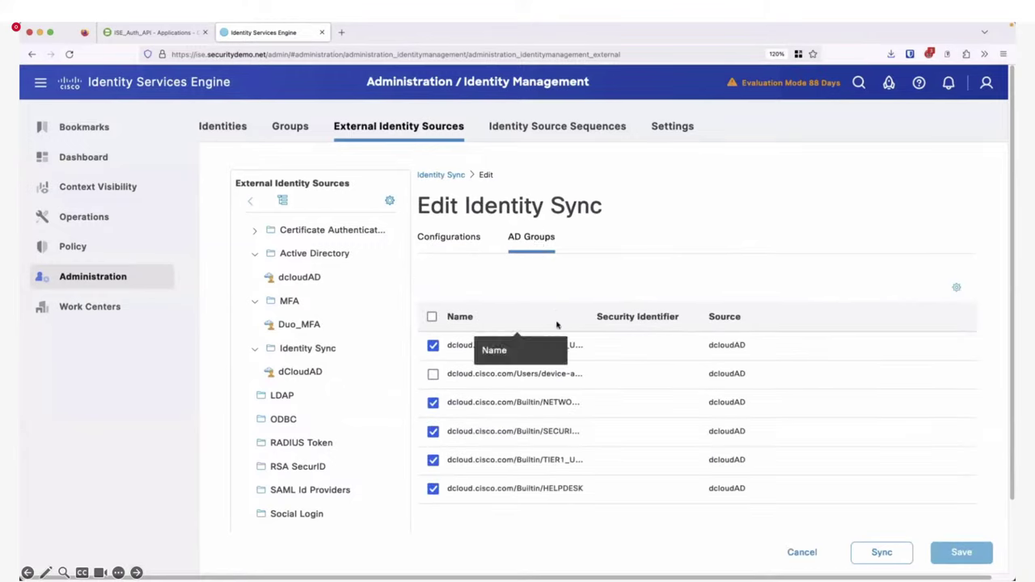
Step: Start a sync of the dCloudAD identity sync to Duo_MFA and check its sync status
{"action": "left_click", "coordinate": [309, 358]}
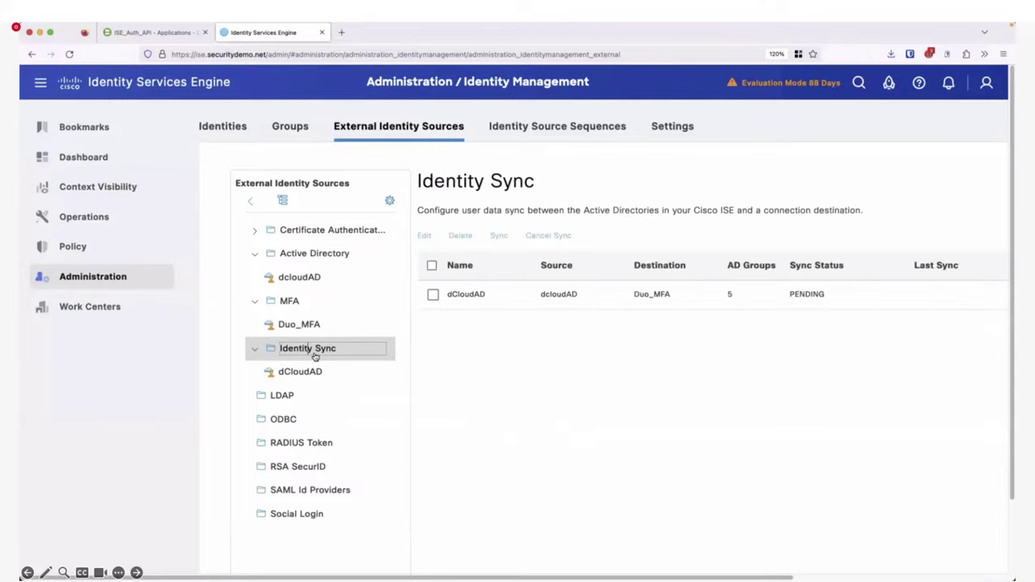
{"action": "left_click", "coordinate": [433, 294]}
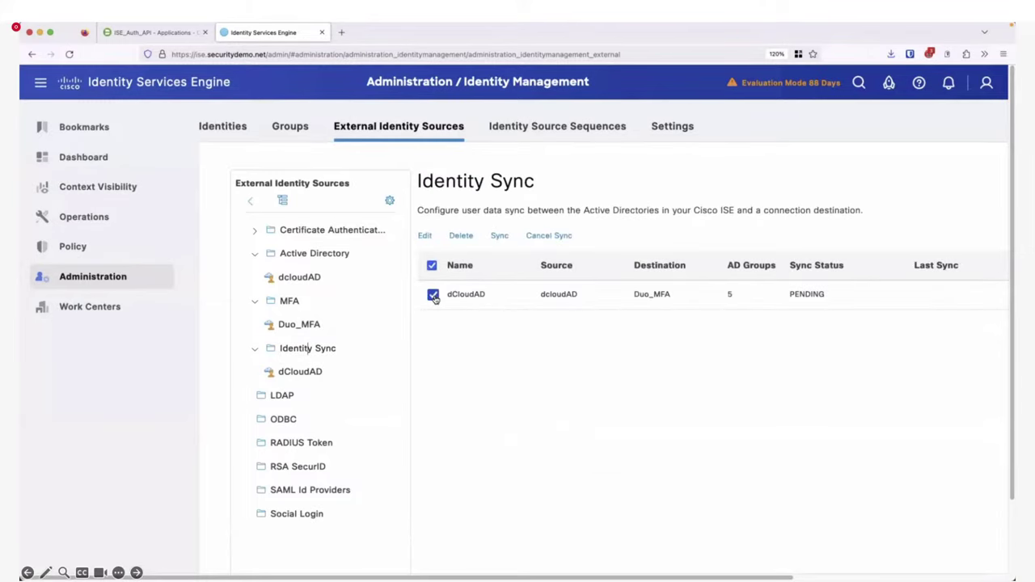
{"action": "left_click", "coordinate": [500, 237]}
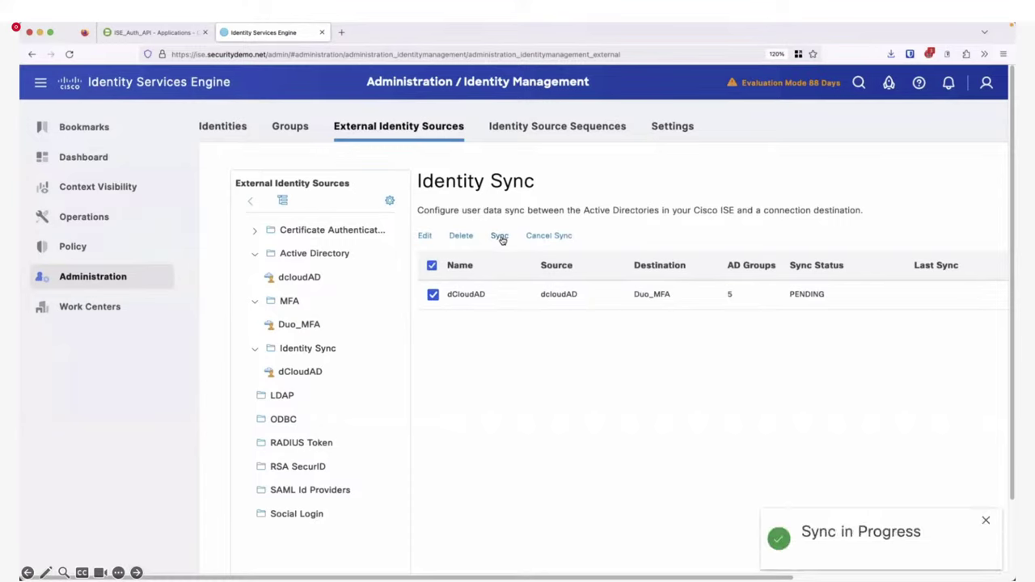
{"action": "double_click", "coordinate": [796, 296]}
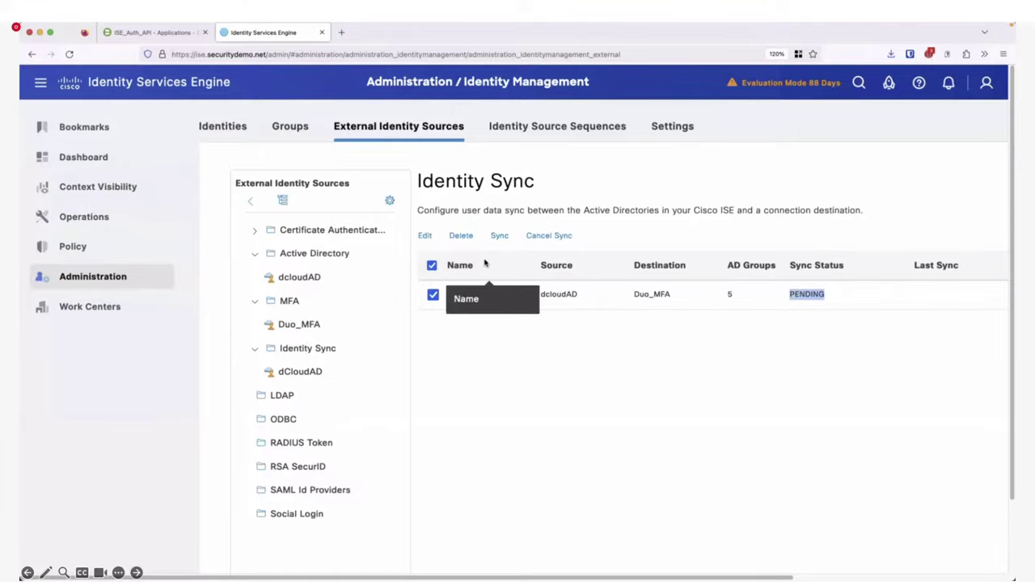
Step: Switch to the Duo admin console and examine the synced users and the phones registered as 2FA devices
{"action": "left_click", "coordinate": [145, 34]}
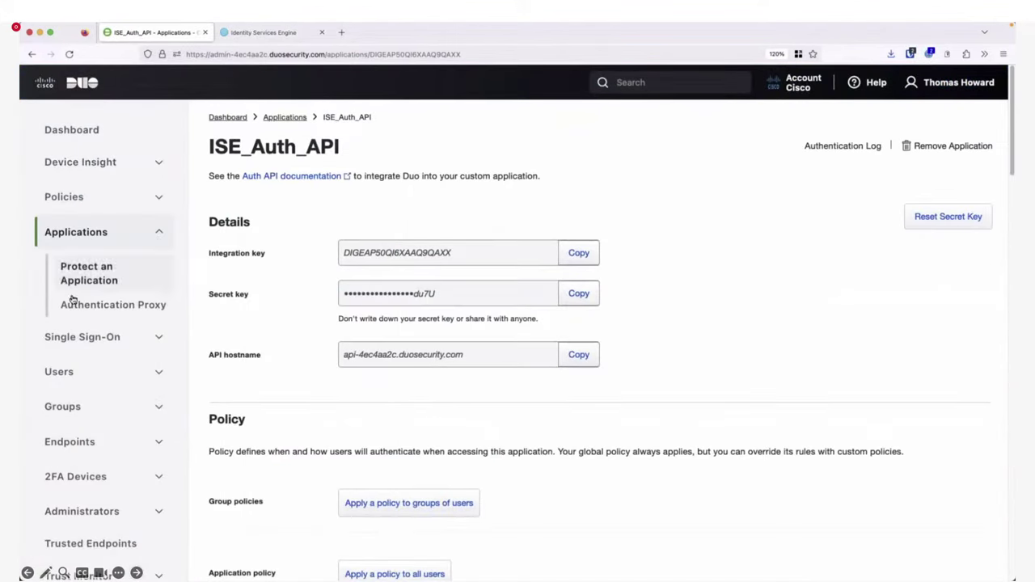
{"action": "left_click", "coordinate": [73, 372]}
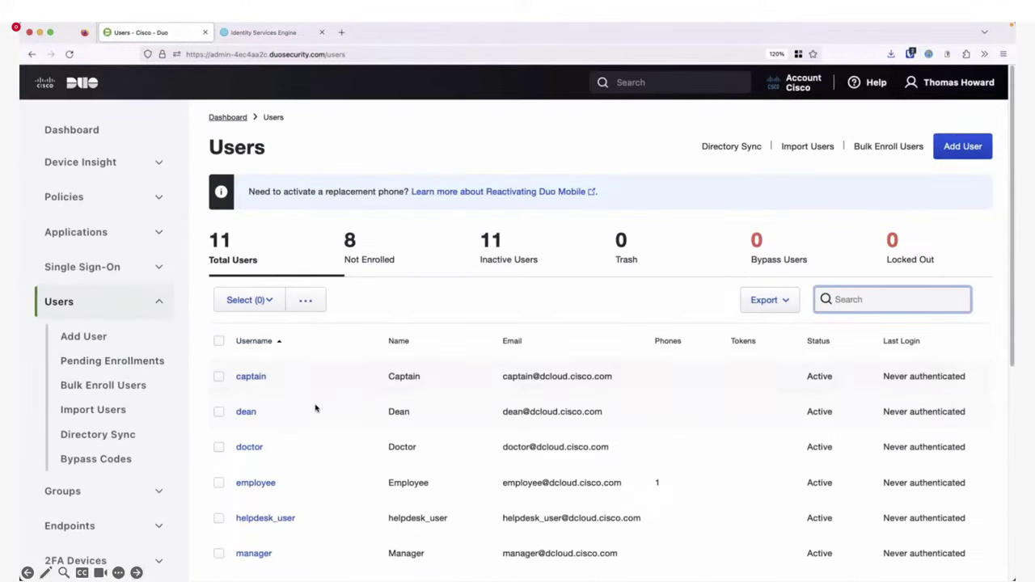
{"action": "scroll", "coordinate": [322, 492], "scroll_direction": "down", "scroll_amount": 5}
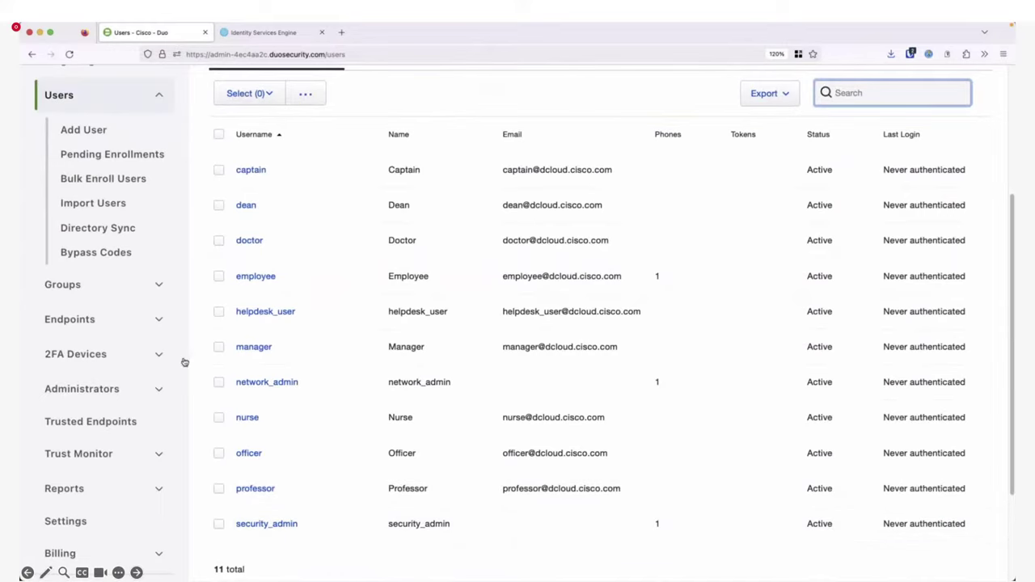
{"action": "left_click", "coordinate": [85, 355]}
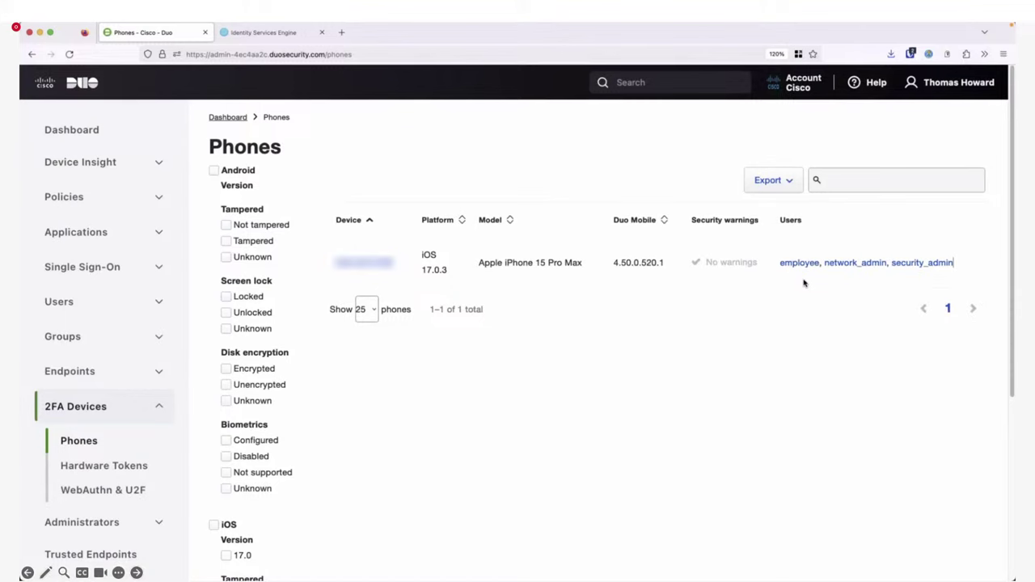
Step: Return to Cisco ISE, open the network devices list discarding unsaved changes, and widen the Type column to read the device types
{"action": "left_click", "coordinate": [244, 34]}
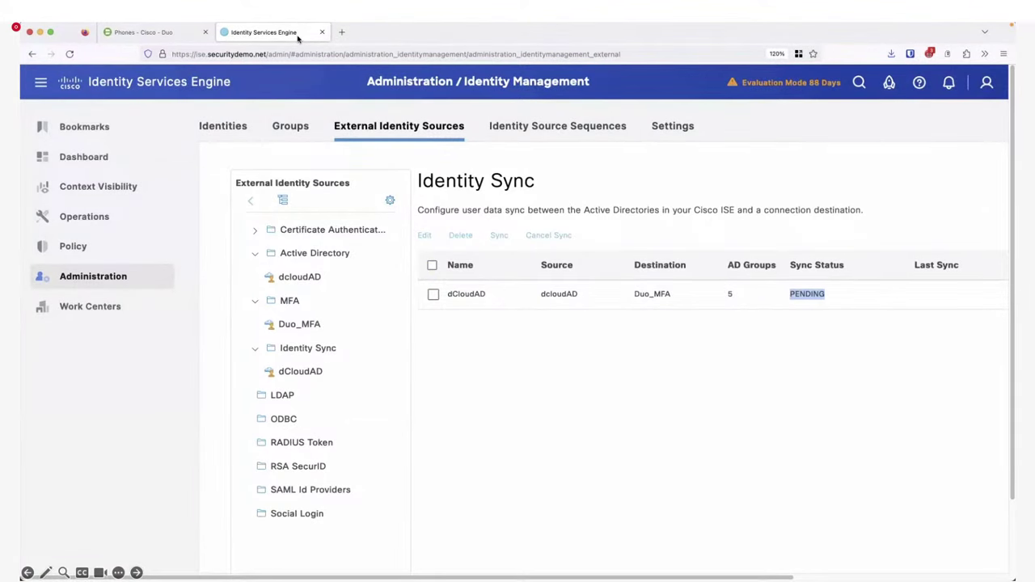
{"action": "mouse_move", "coordinate": [106, 282]}
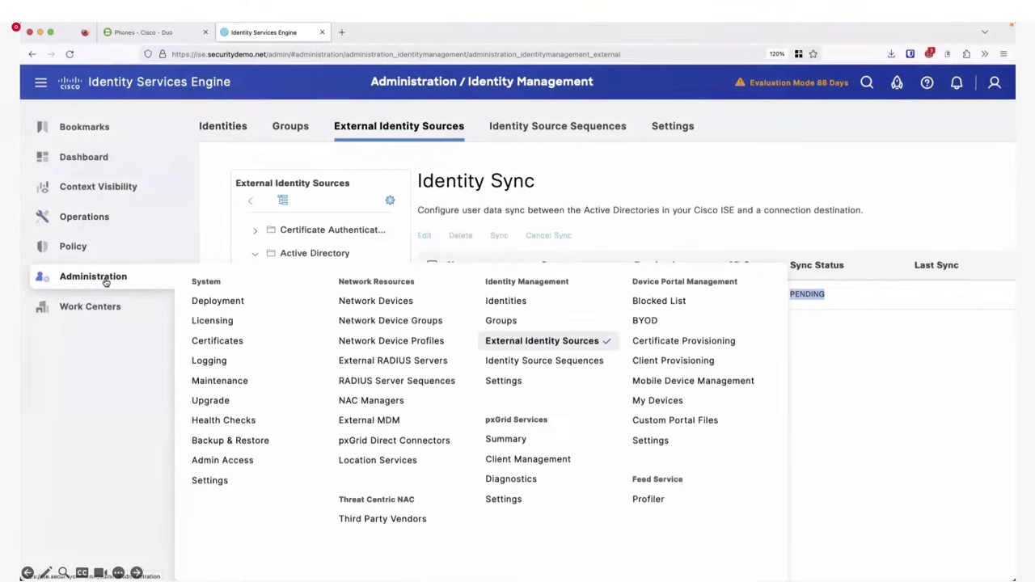
{"action": "left_click", "coordinate": [353, 302]}
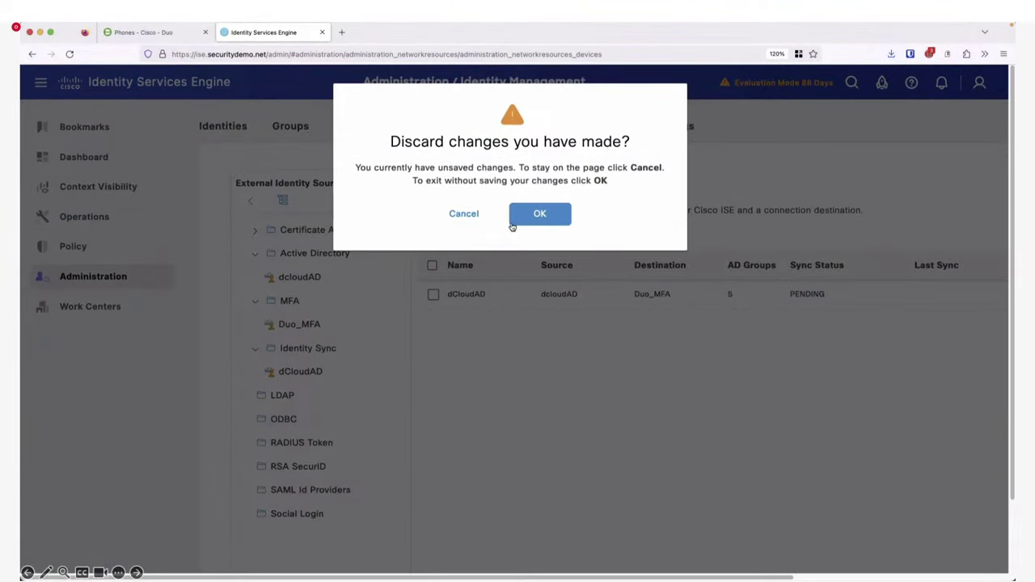
{"action": "left_click", "coordinate": [550, 217]}
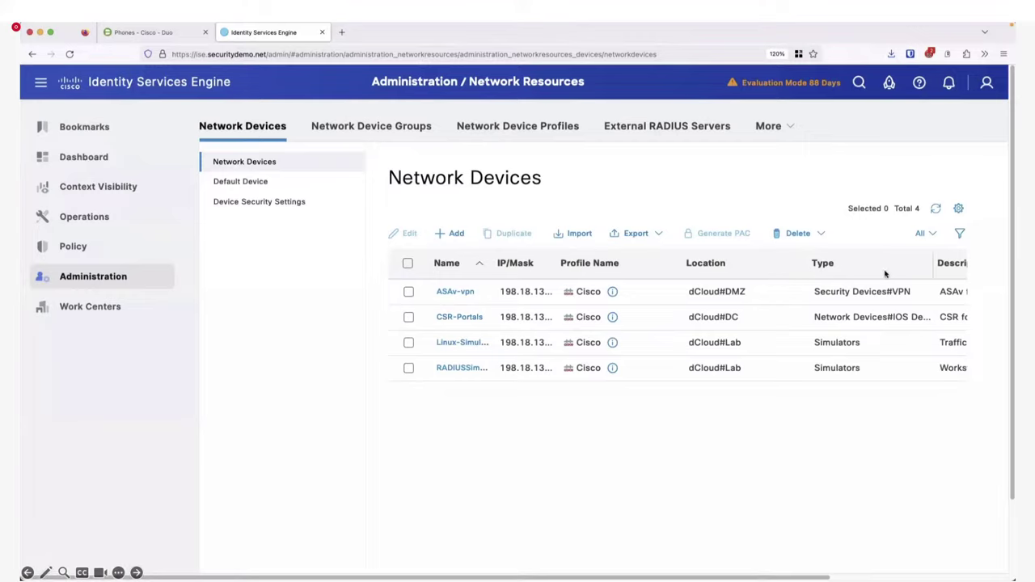
{"action": "left_click_drag", "start_coordinate": [933, 270], "coordinate": [961, 270]}
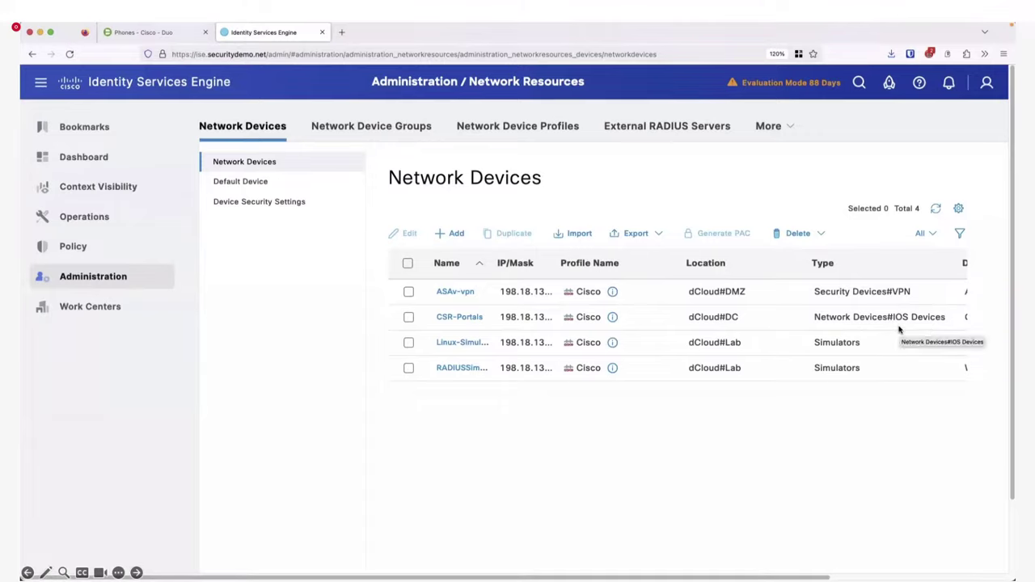
Step: Open the policy sets and duplicate the Remote Access VPN policy set above the original
{"action": "mouse_move", "coordinate": [143, 250]}
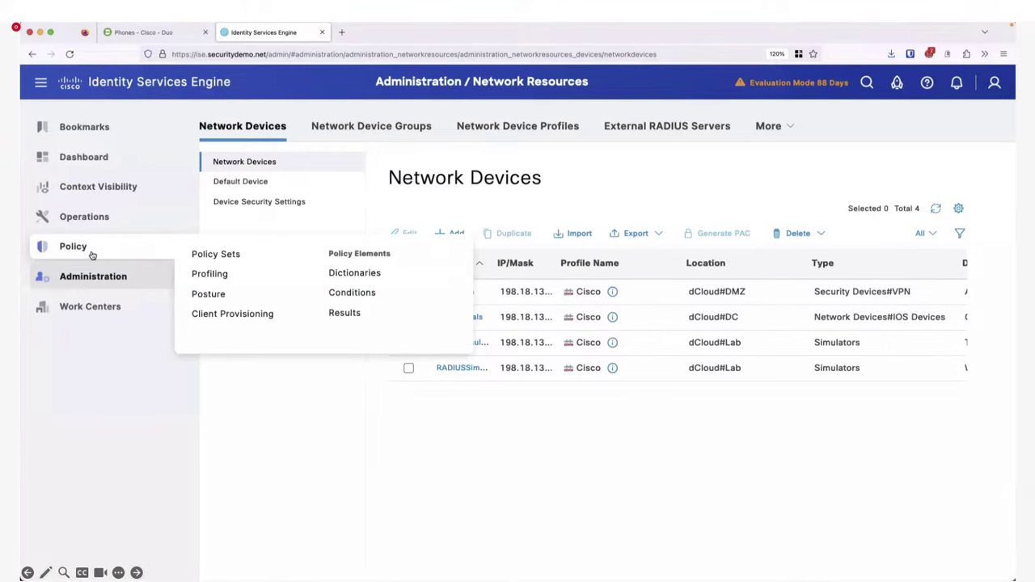
{"action": "left_click", "coordinate": [202, 258]}
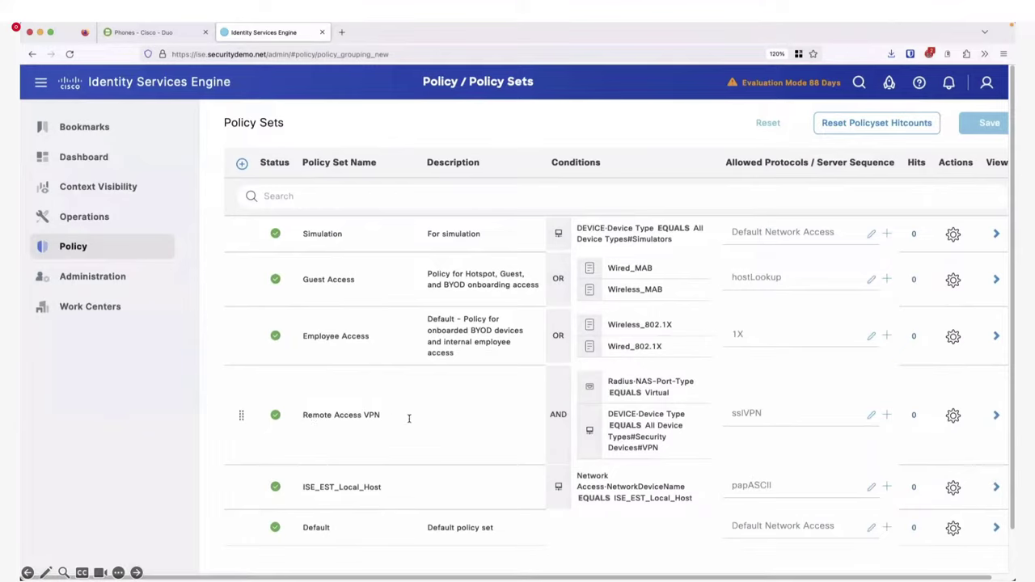
{"action": "left_click", "coordinate": [953, 416]}
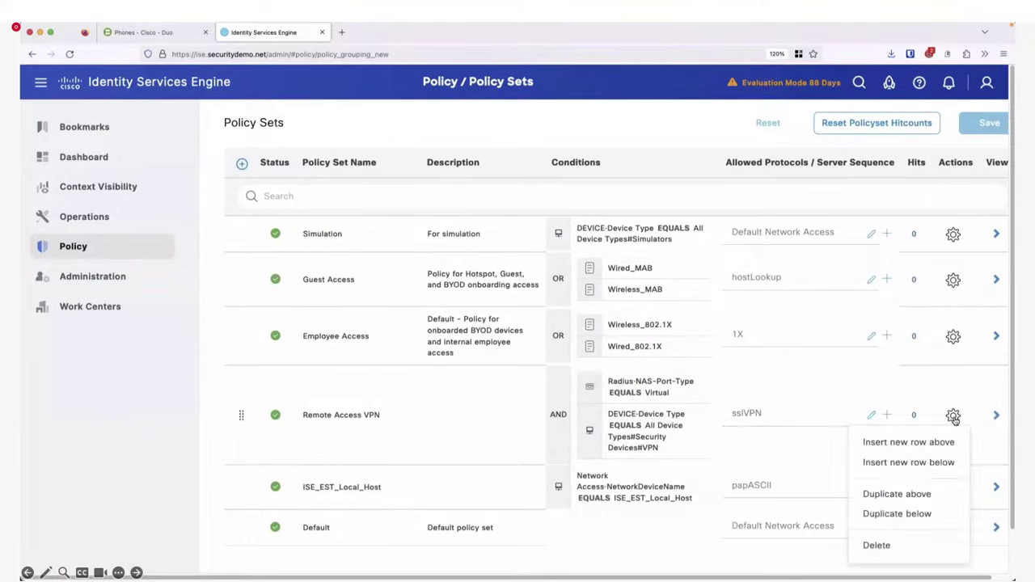
{"action": "left_click", "coordinate": [915, 493]}
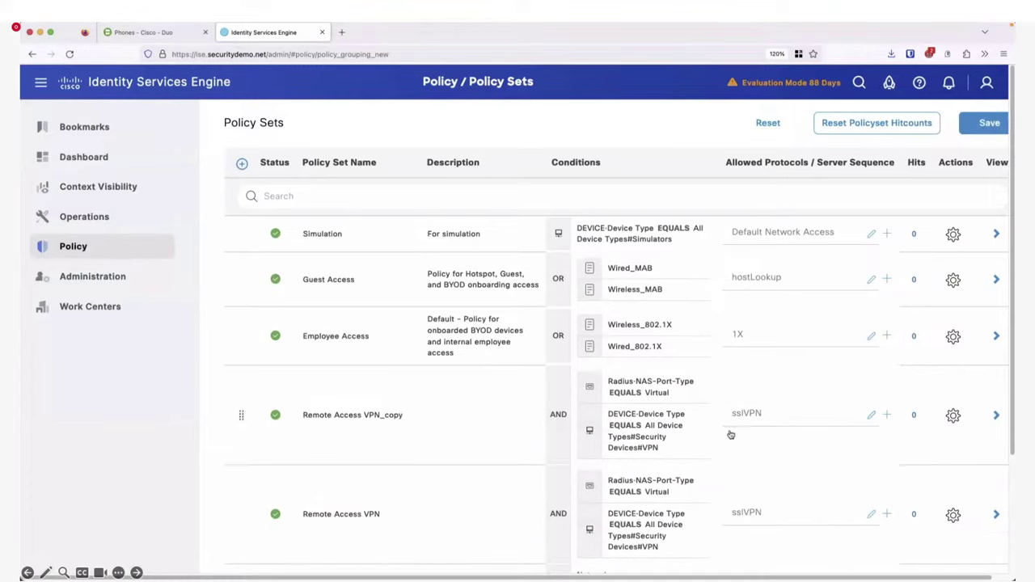
Step: Rename the duplicated Remote Access VPN policy set to RA_VPN_MFA and save the policy sets
{"action": "left_click_drag", "start_coordinate": [405, 418], "coordinate": [302, 425]}
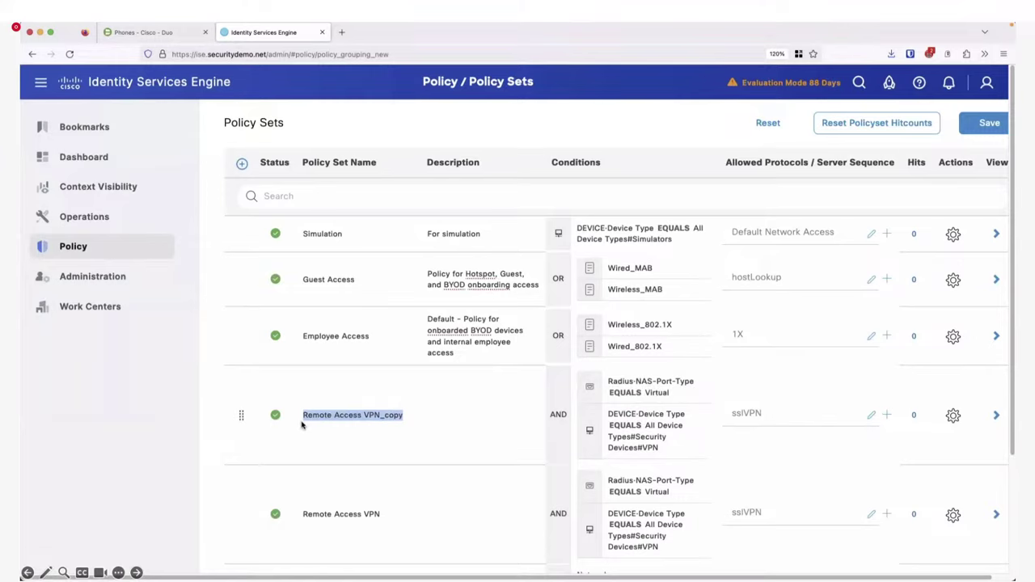
{"action": "type", "text": "RA_VPN_"}
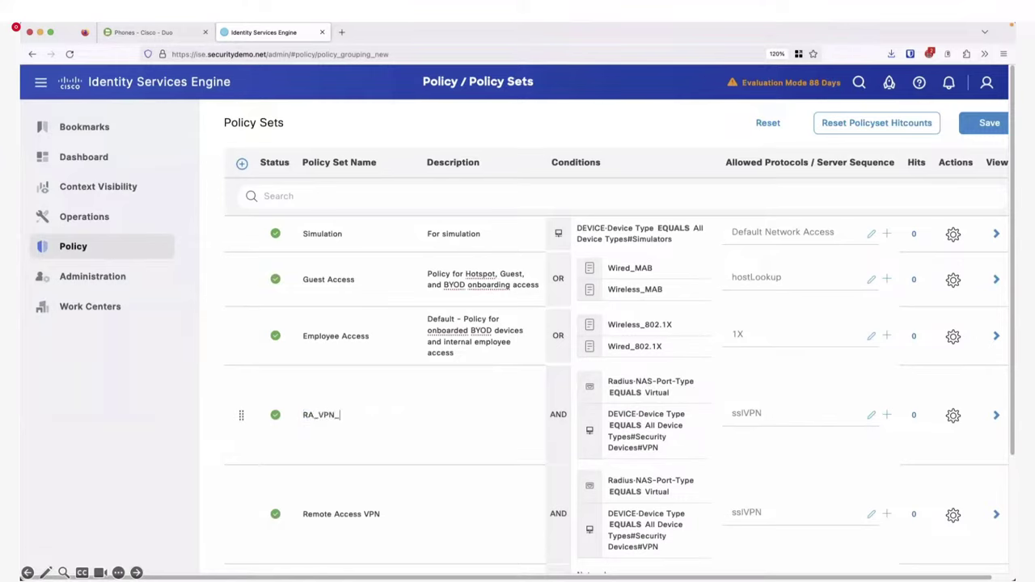
{"action": "type", "text": "MFA"}
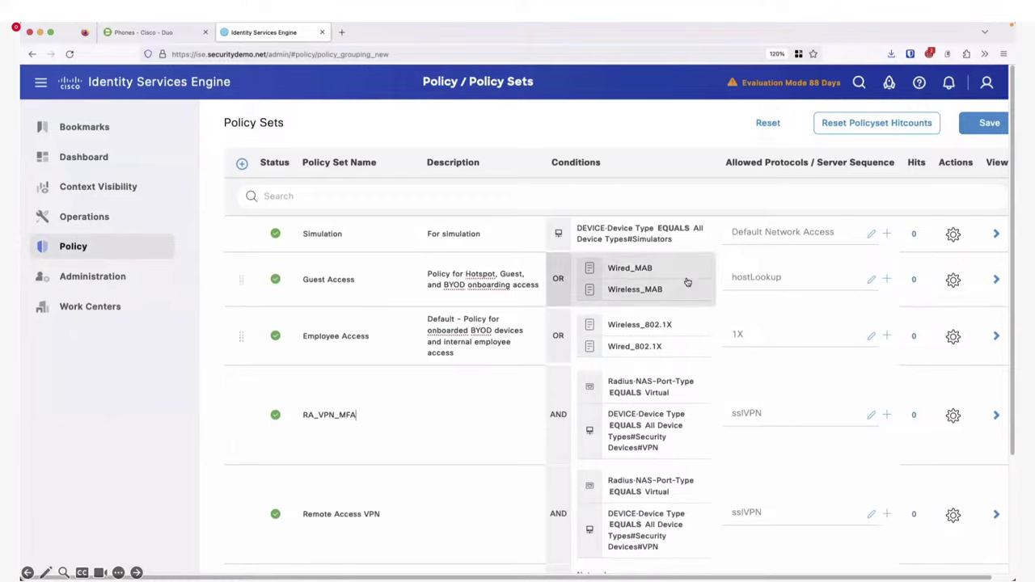
{"action": "left_click", "coordinate": [967, 135]}
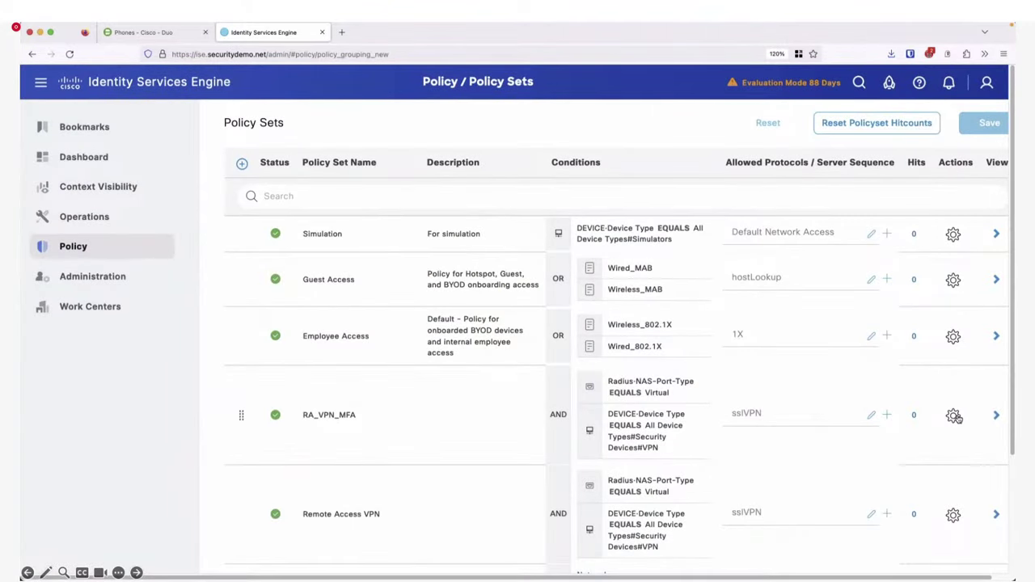
Step: Open the RA_VPN_MFA policy set, check its authentication policy and add an MFA policy rule named Duo_MFA
{"action": "left_click", "coordinate": [995, 416]}
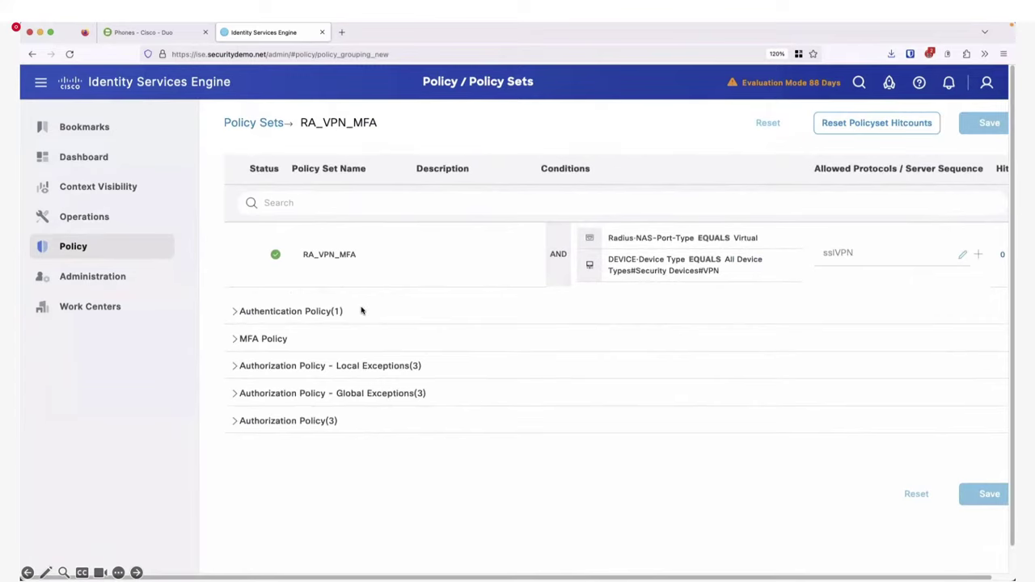
{"action": "left_click", "coordinate": [236, 312]}
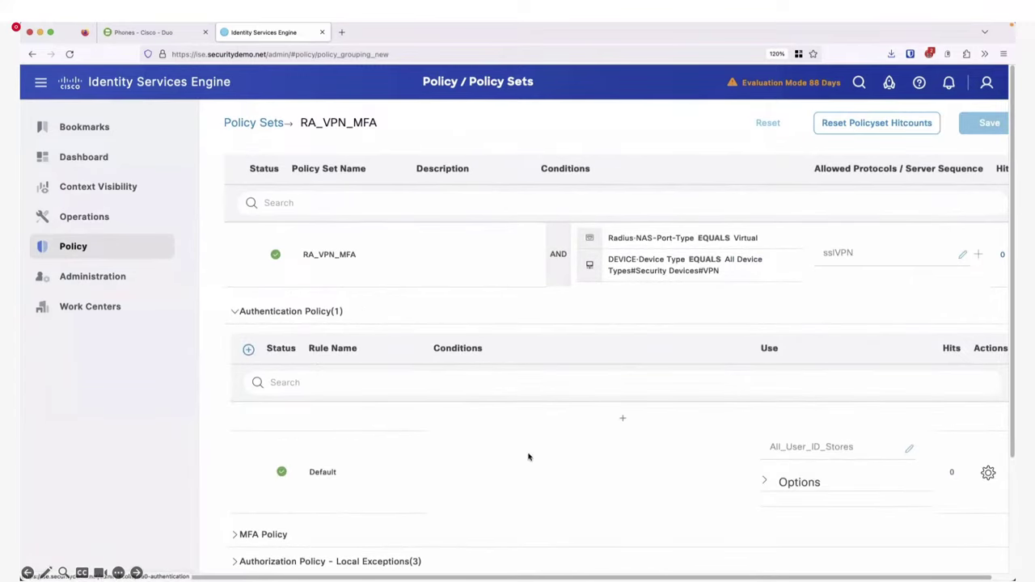
{"action": "scroll", "coordinate": [574, 480], "scroll_direction": "down", "scroll_amount": 3}
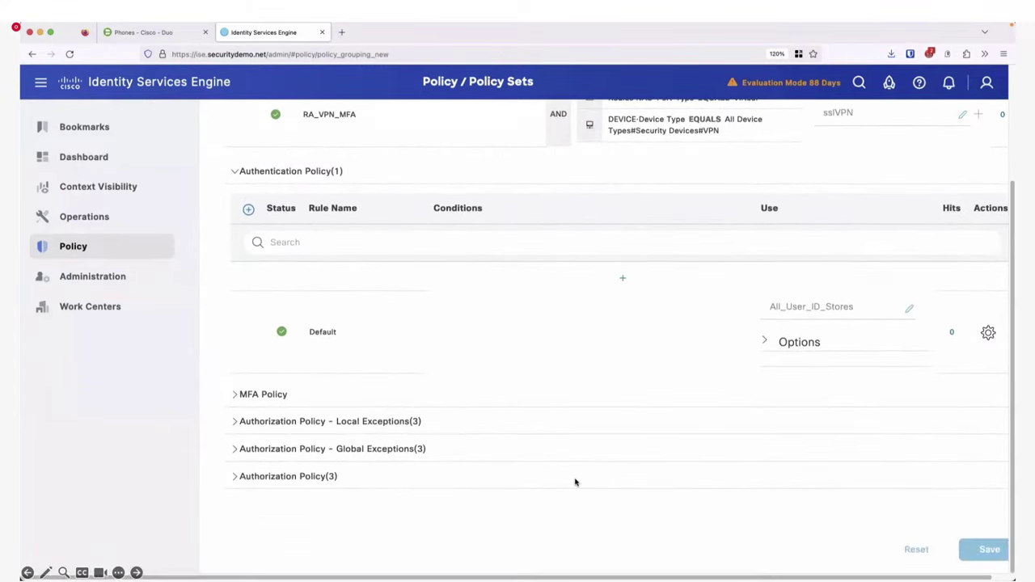
{"action": "left_click", "coordinate": [235, 396]}
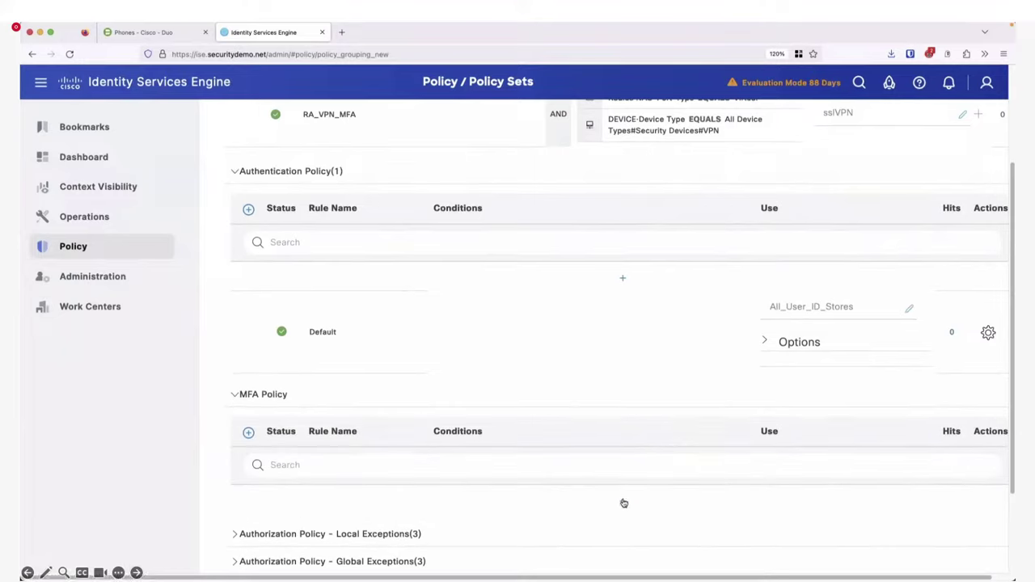
{"action": "left_click", "coordinate": [624, 503]}
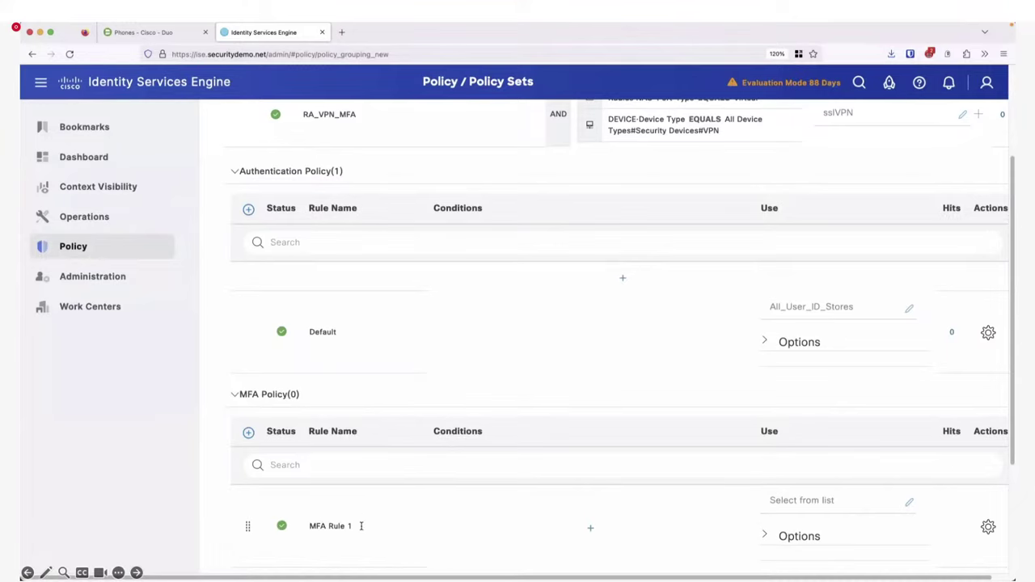
{"action": "scroll", "coordinate": [363, 523], "scroll_direction": "down", "scroll_amount": 1}
{"action": "scroll", "coordinate": [363, 523], "scroll_direction": "down", "scroll_amount": 3}
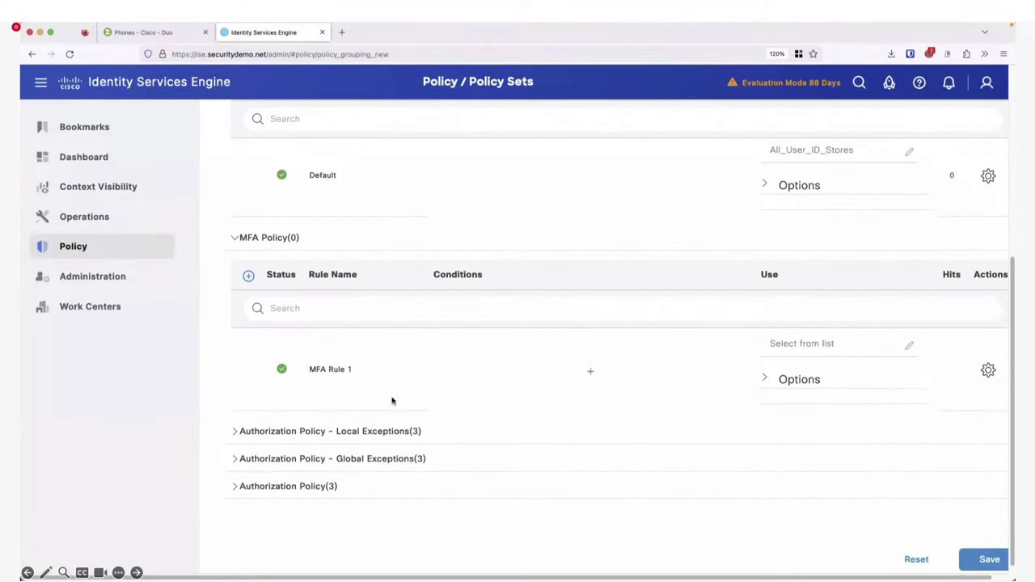
{"action": "left_click_drag", "start_coordinate": [352, 371], "coordinate": [307, 370]}
{"action": "type", "text": "Duo_MFA"}
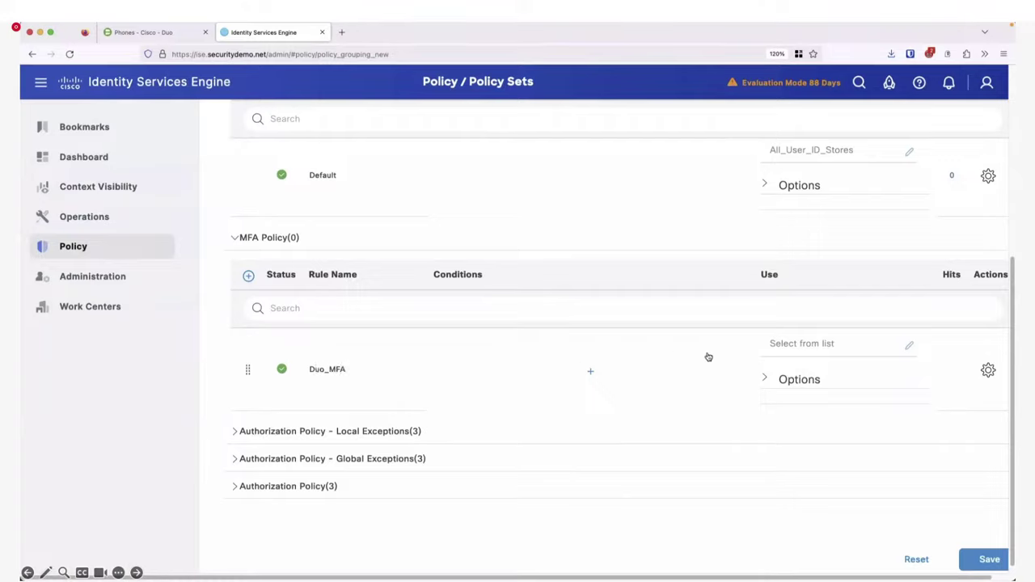
Step: Select the Duo_MFA connection for the MFA rule to use and expand the rule's failure options
{"action": "left_click", "coordinate": [788, 346]}
{"action": "left_click", "coordinate": [807, 439]}
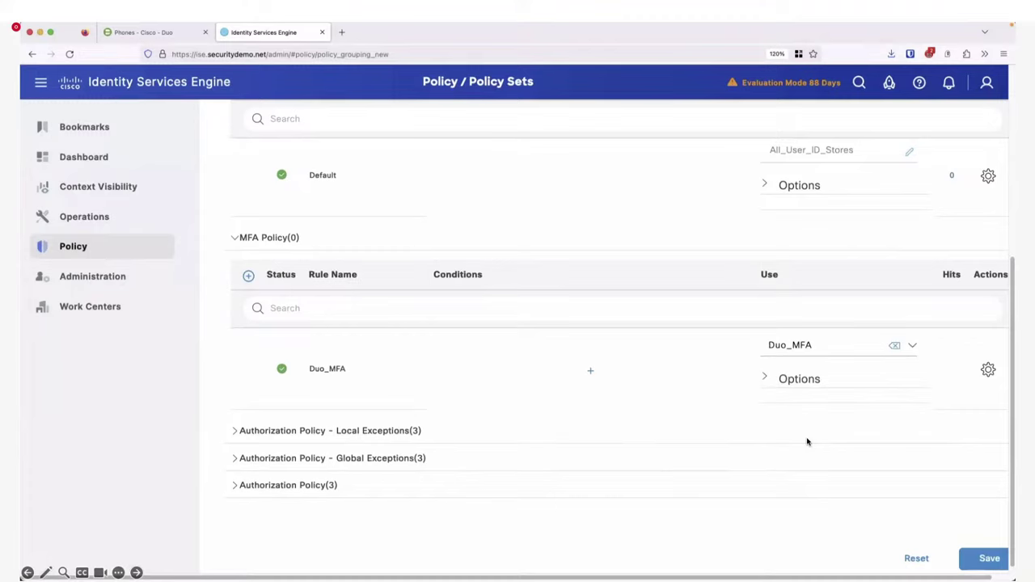
{"action": "left_click", "coordinate": [792, 380]}
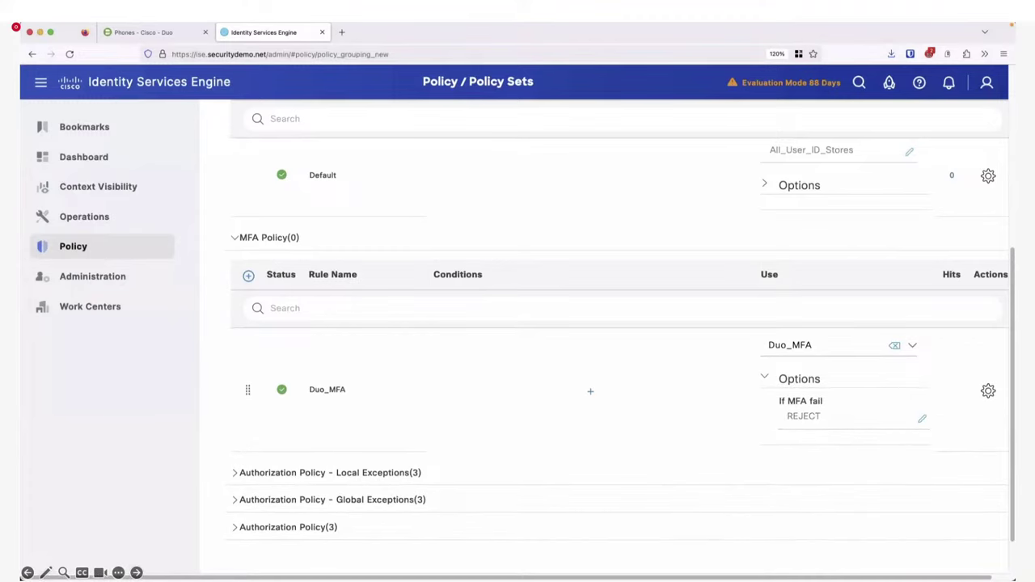
Step: Give the Duo_MFA rule the condition DEVICE Device Type equals All Device Types#Security Devices#VPN and apply it
{"action": "left_click", "coordinate": [590, 392]}
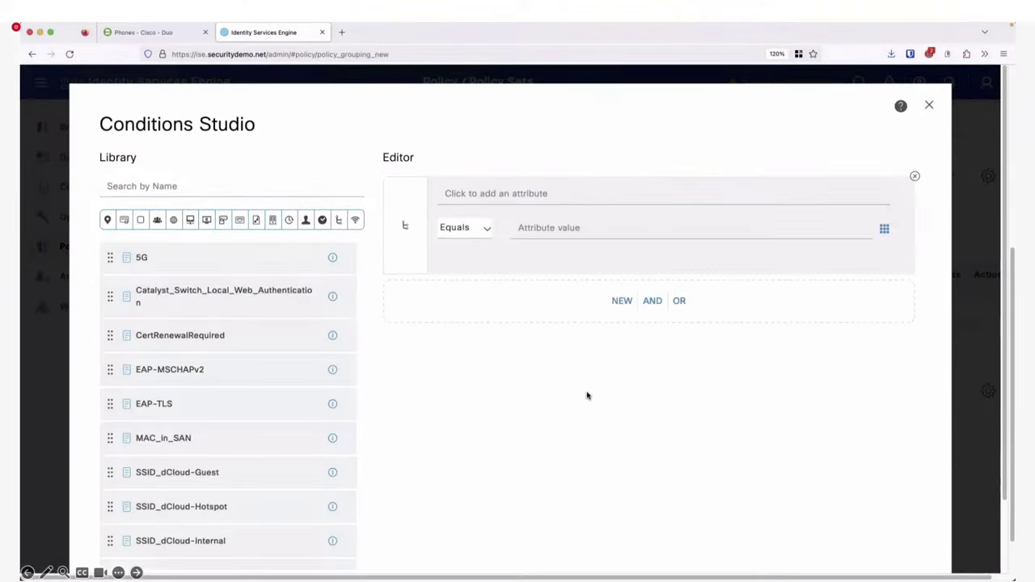
{"action": "left_click", "coordinate": [559, 197]}
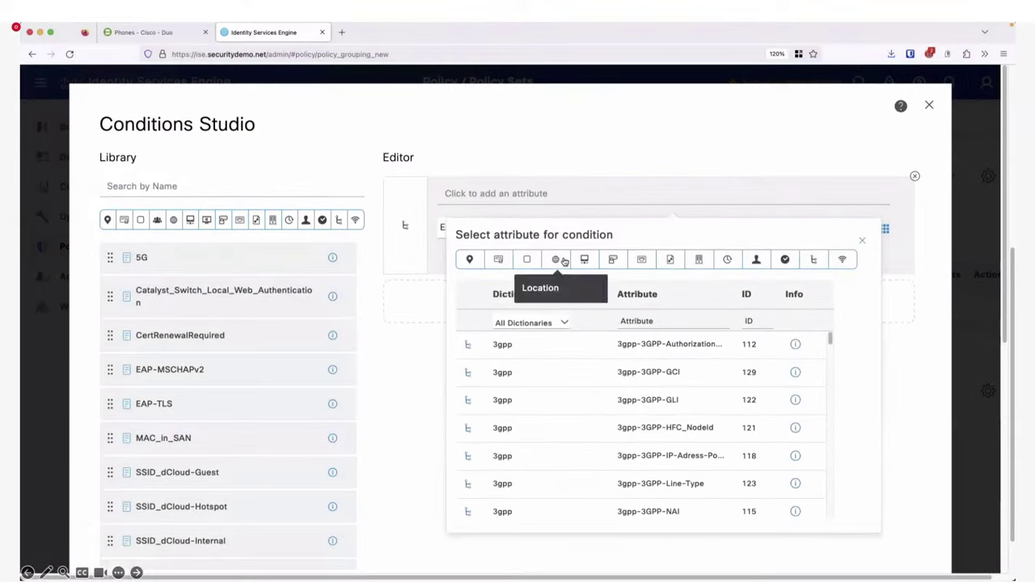
{"action": "left_click", "coordinate": [562, 320]}
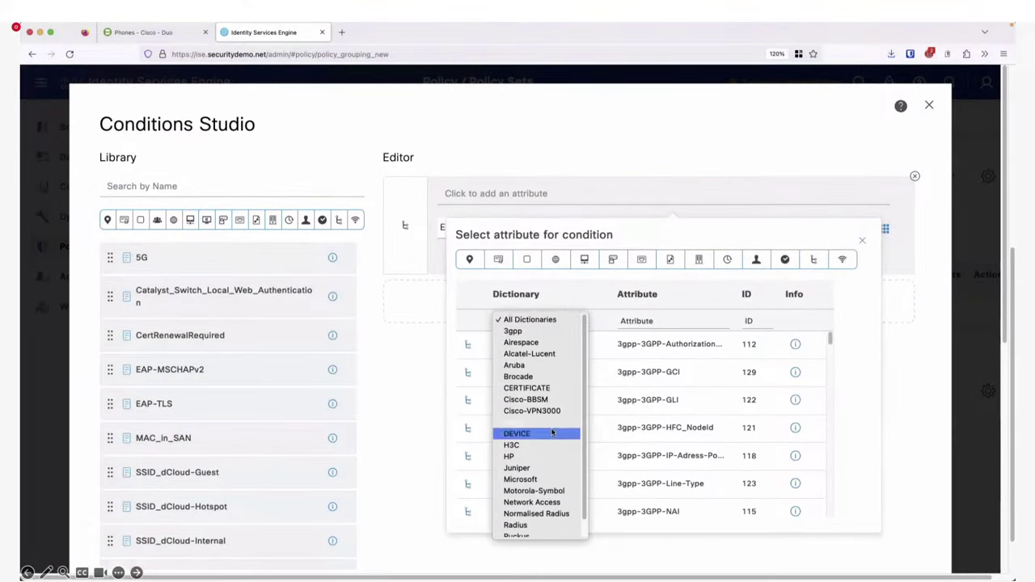
{"action": "left_click", "coordinate": [550, 433]}
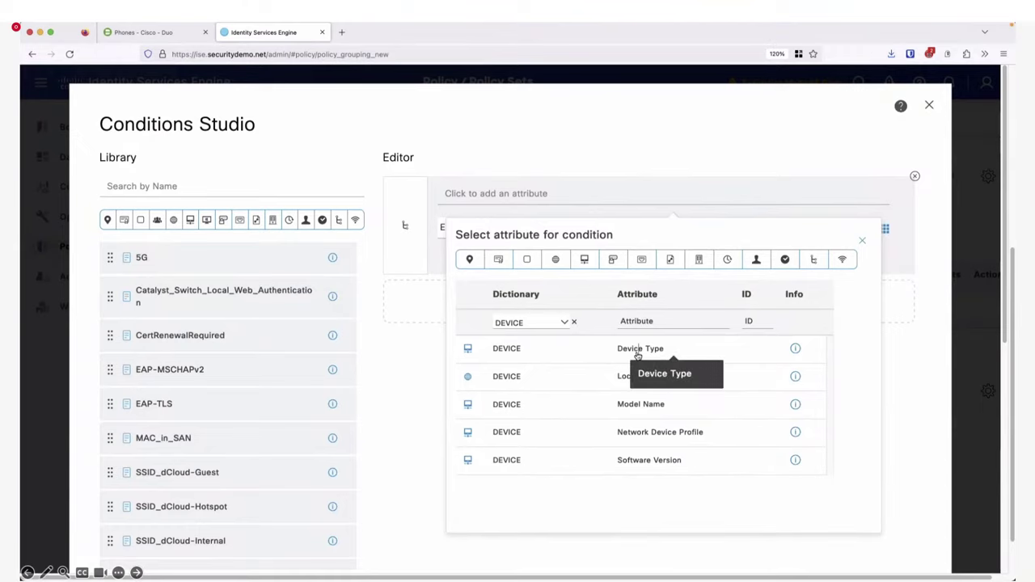
{"action": "left_click", "coordinate": [638, 350]}
{"action": "left_click", "coordinate": [641, 230]}
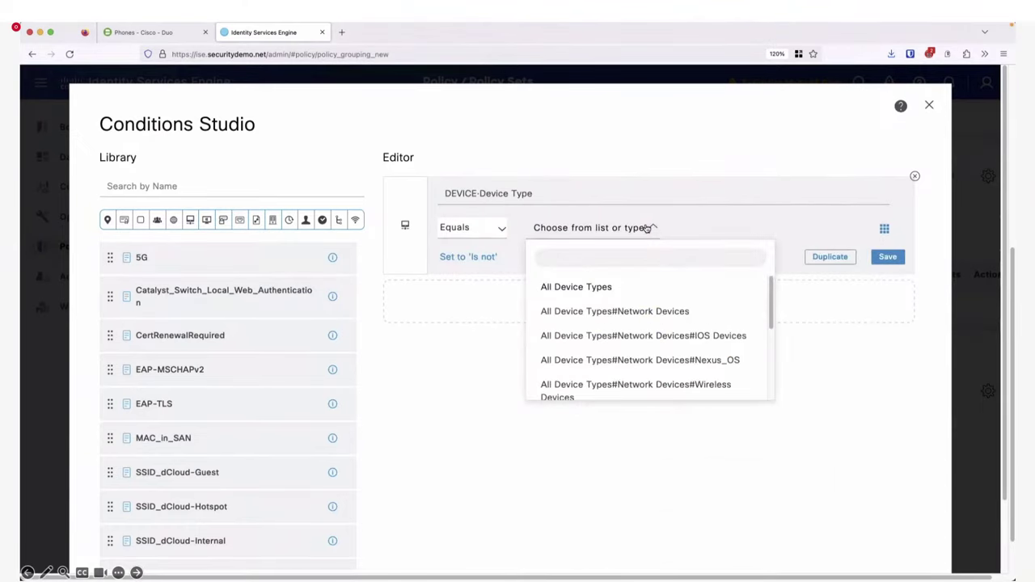
{"action": "left_click_drag", "start_coordinate": [772, 300], "coordinate": [772, 372]}
{"action": "left_click", "coordinate": [728, 368]}
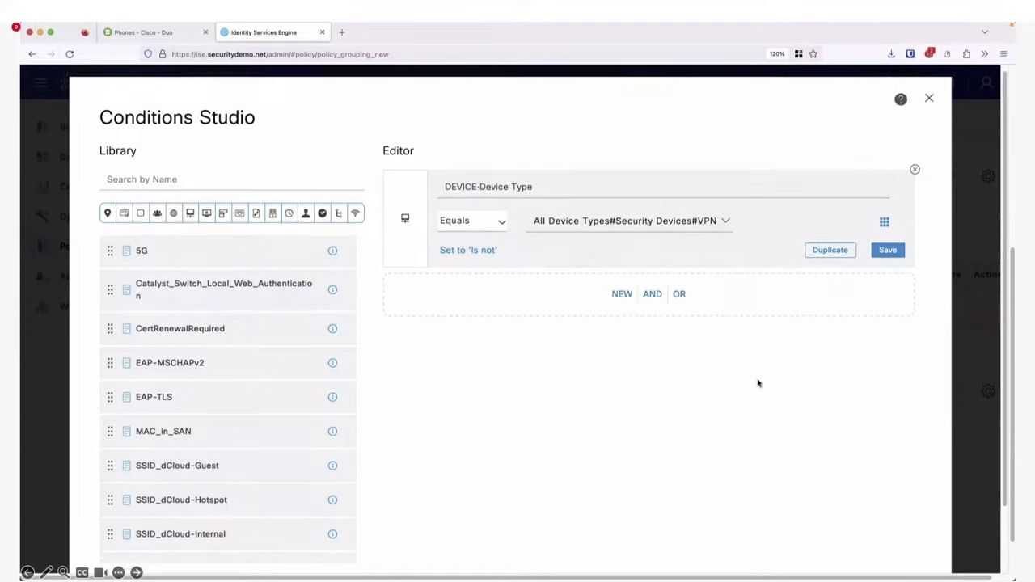
{"action": "scroll", "coordinate": [764, 396], "scroll_direction": "down", "scroll_amount": 2}
{"action": "left_click", "coordinate": [863, 512]}
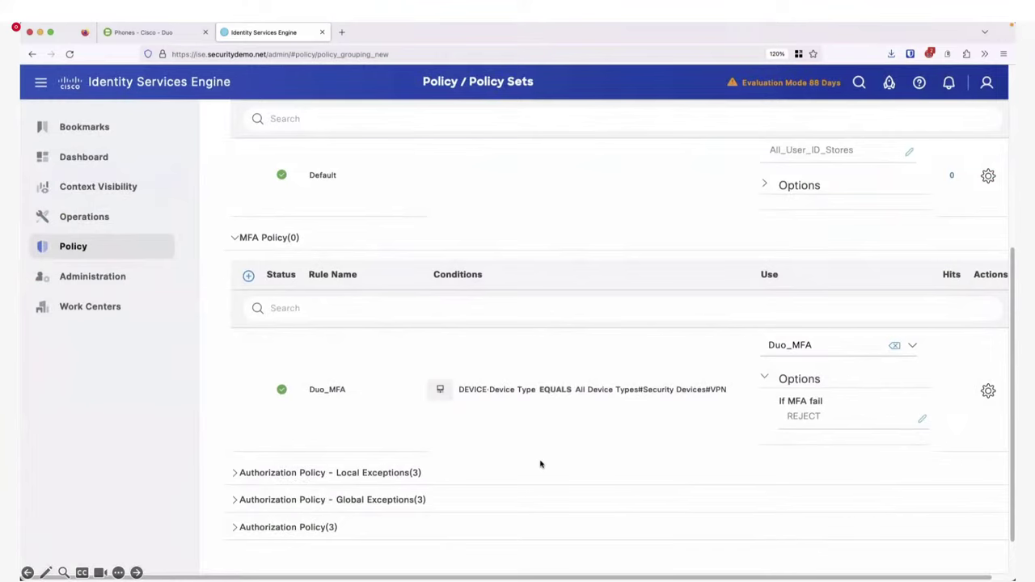
Step: Expand the RA_VPN_MFA authorization policy, check its tier user rules and save the policy set
{"action": "scroll", "coordinate": [534, 457], "scroll_direction": "down", "scroll_amount": 2}
{"action": "left_click", "coordinate": [238, 477]}
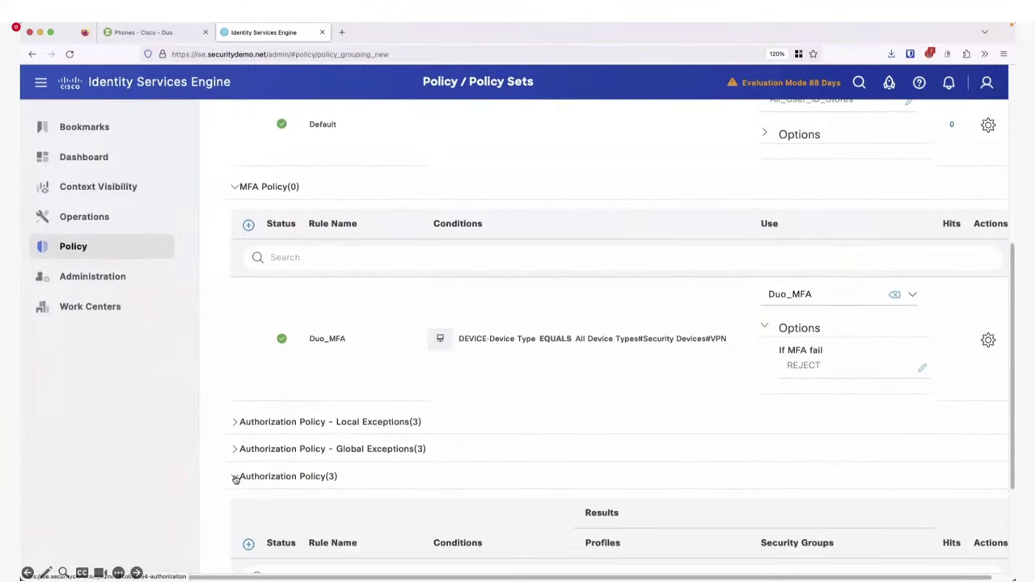
{"action": "scroll", "coordinate": [237, 480], "scroll_direction": "down", "scroll_amount": 4}
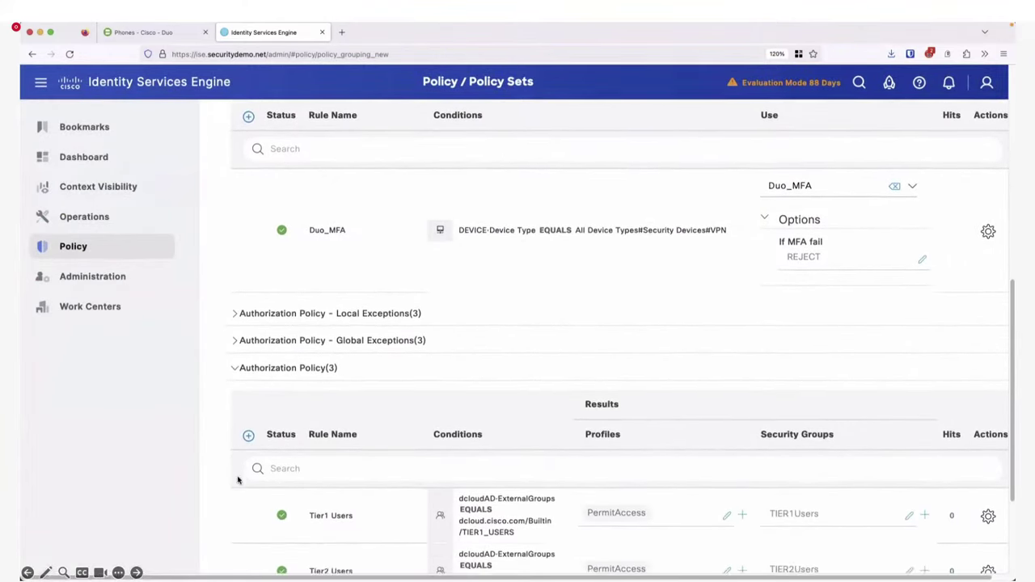
{"action": "scroll", "coordinate": [241, 478], "scroll_direction": "down", "scroll_amount": 5}
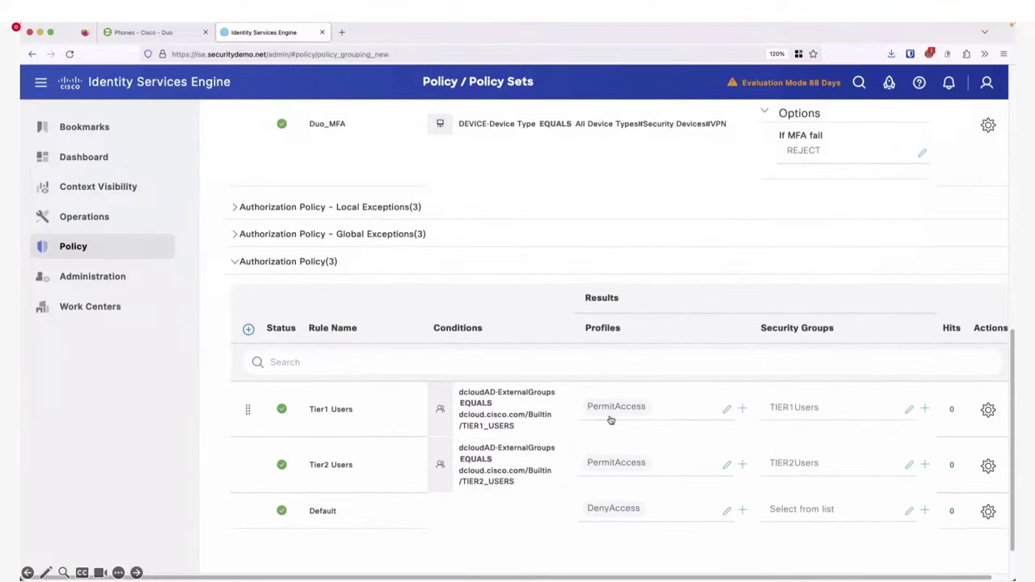
{"action": "scroll", "coordinate": [889, 517], "scroll_direction": "down", "scroll_amount": 1}
{"action": "left_click", "coordinate": [984, 549]}
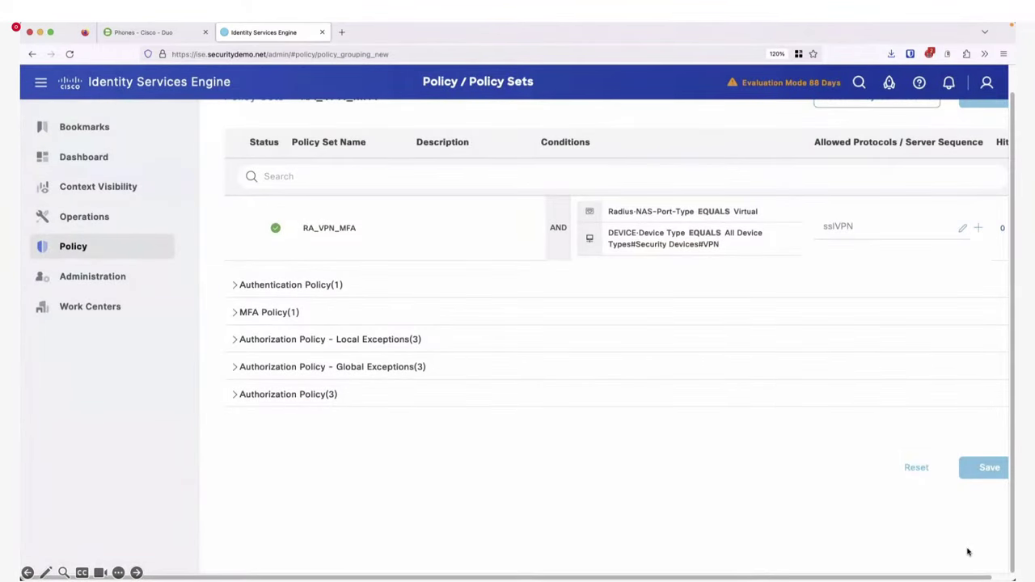
Step: Switch to Cisco Secure Client, connect to the VPN at 64.100.11.144 and proceed despite the untrusted server certificate
{"action": "scroll", "coordinate": [946, 550], "scroll_direction": "up", "scroll_amount": 1}
{"action": "key", "text": "super+Tab"}
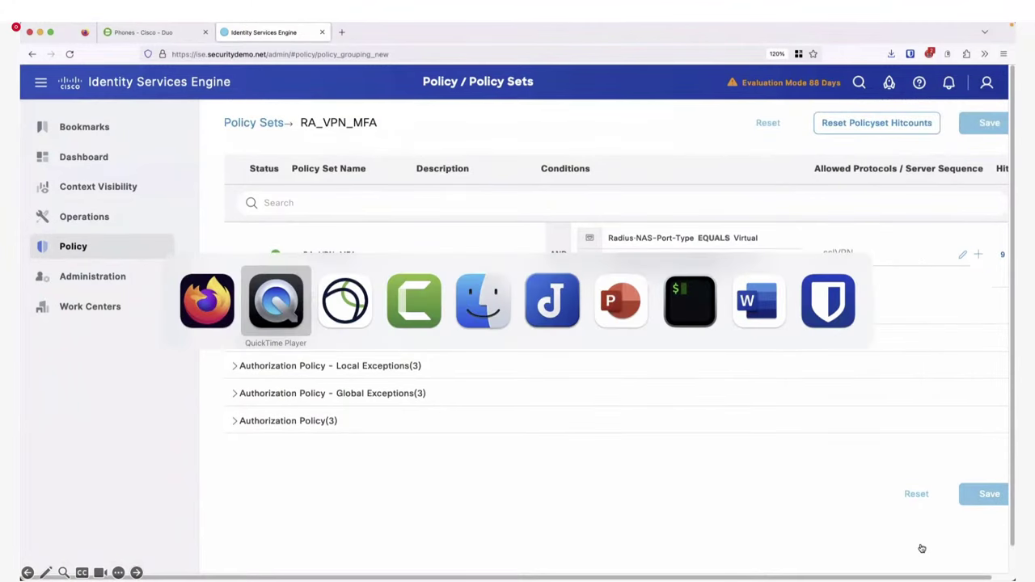
{"action": "key", "text": "super+Tab"}
{"action": "key", "text": "super+Tab"}
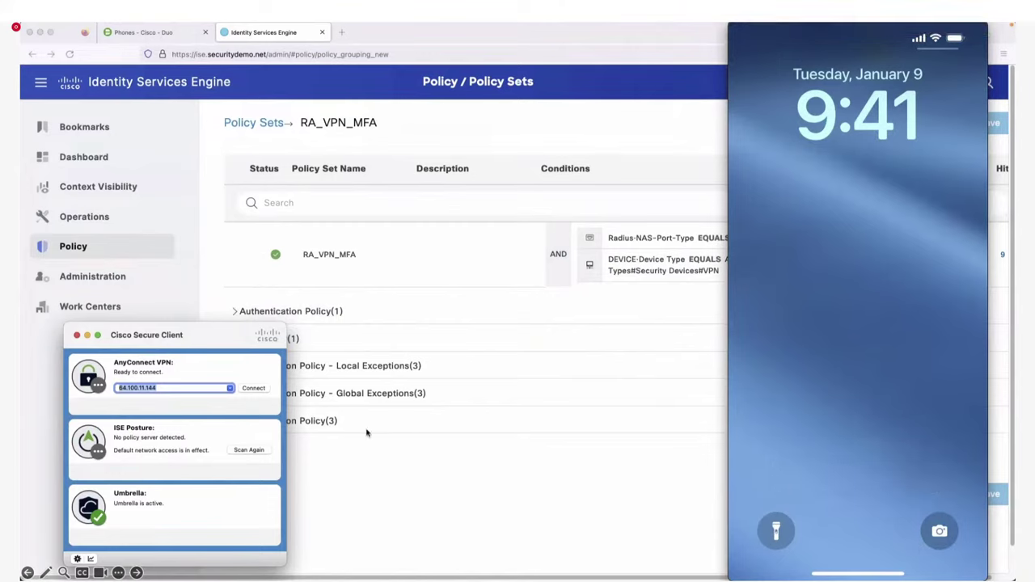
{"action": "left_click", "coordinate": [250, 389]}
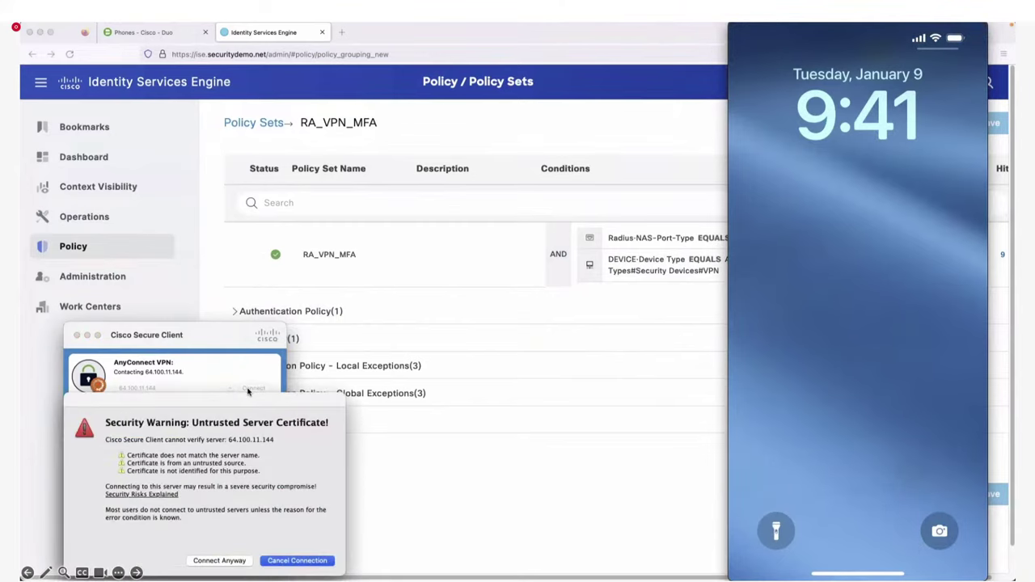
{"action": "left_click", "coordinate": [209, 561]}
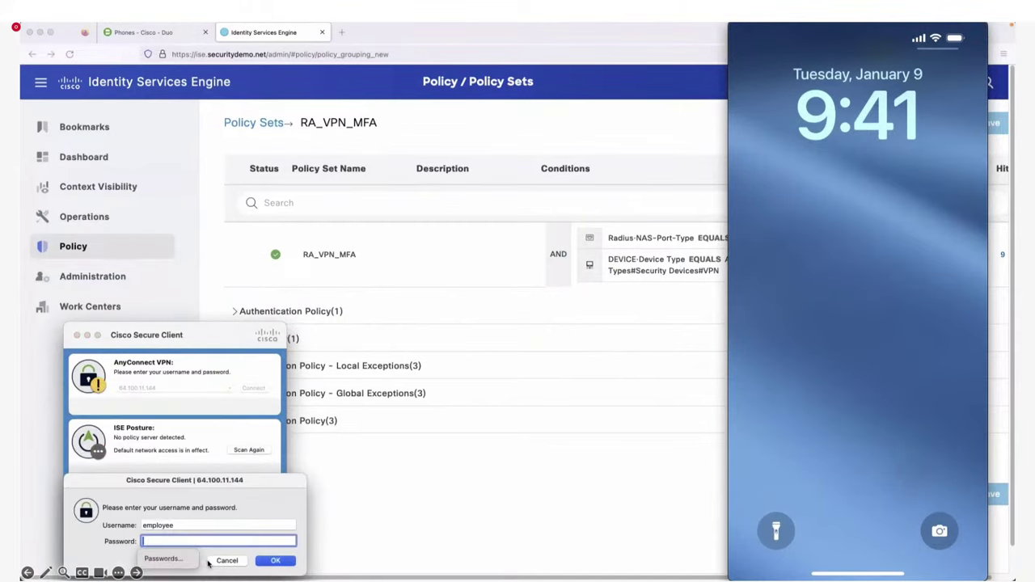
Step: Enter the VPN account password and submit the login to test the Duo authentication
{"action": "type", "text": "••"}
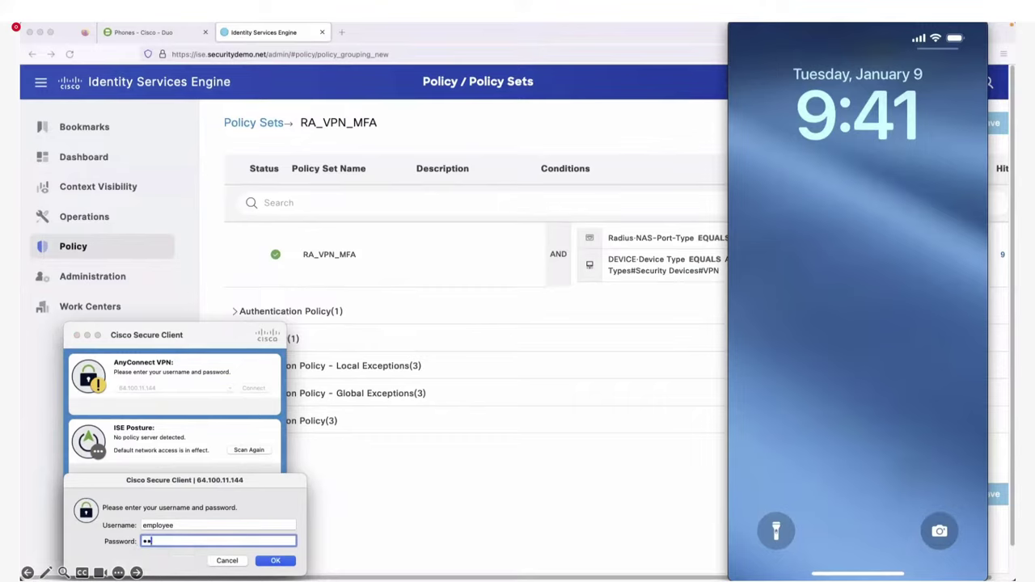
{"action": "type", "text": "•••••••••"}
{"action": "key", "text": "super+a"}
{"action": "key", "text": "Return"}
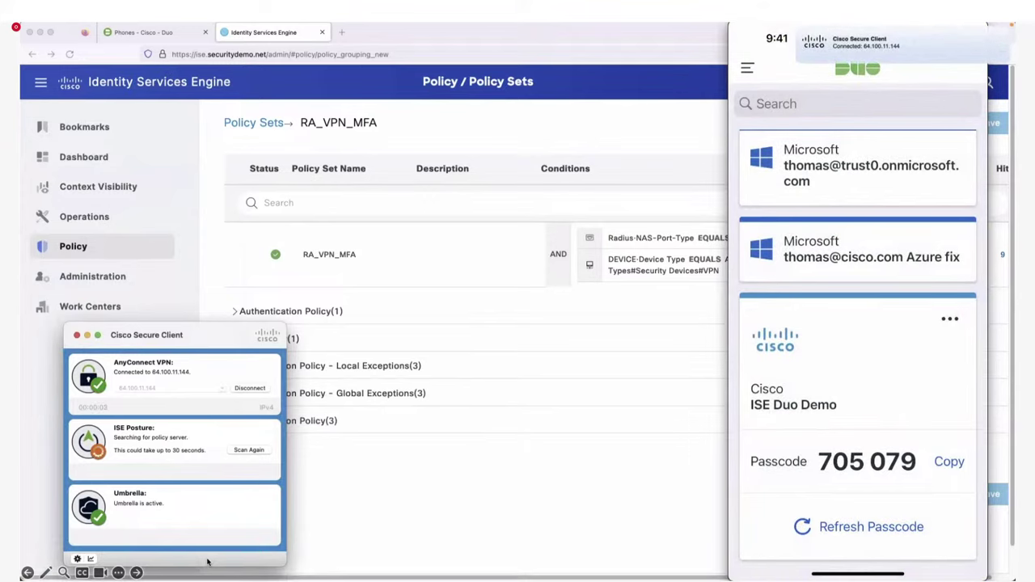
Step: Return to Identity Services Engine, open the RADIUS live logs and show the details of the oldest employee authentication entry
{"action": "left_click", "coordinate": [400, 516]}
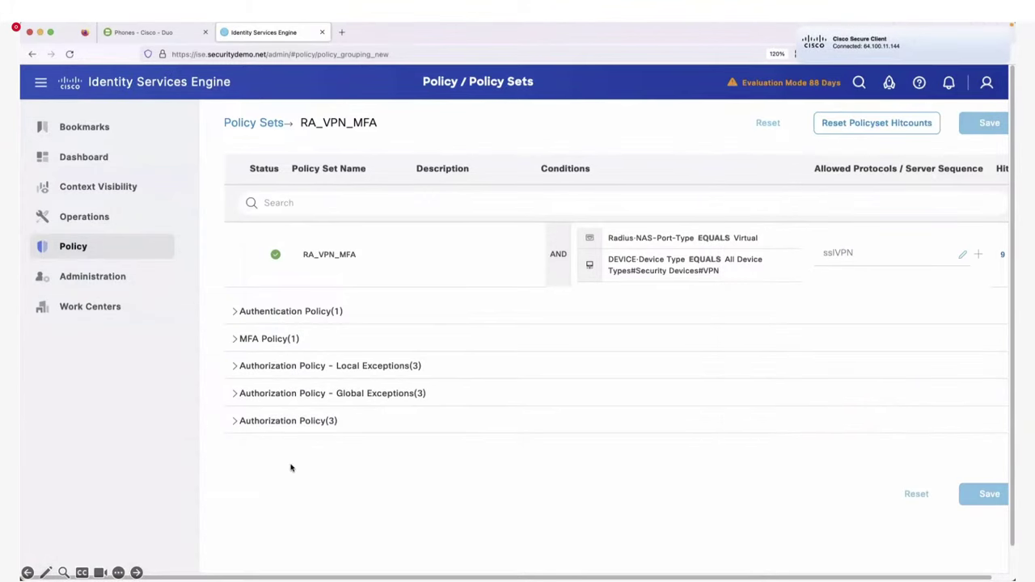
{"action": "mouse_move", "coordinate": [84, 218]}
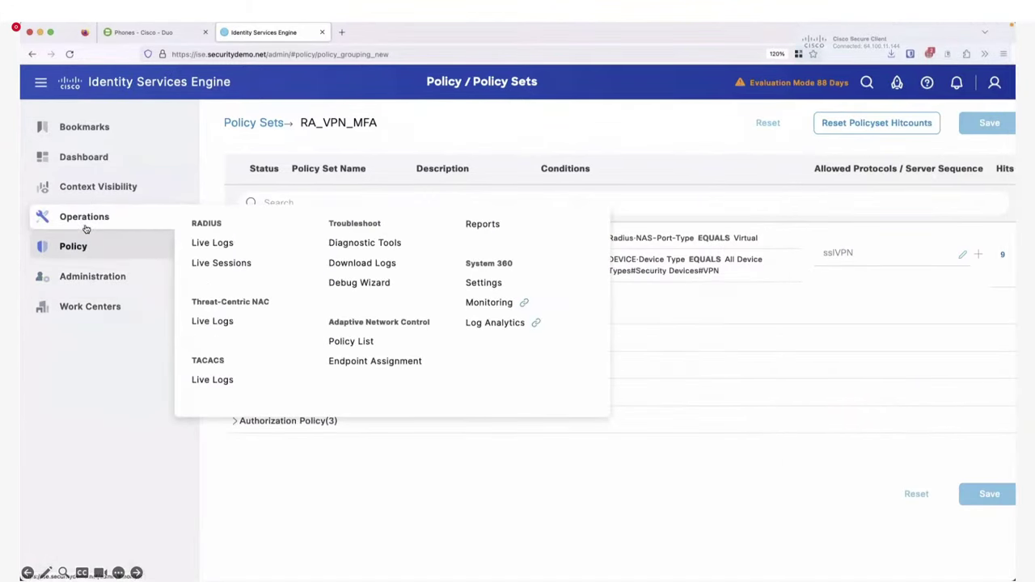
{"action": "left_click", "coordinate": [212, 242]}
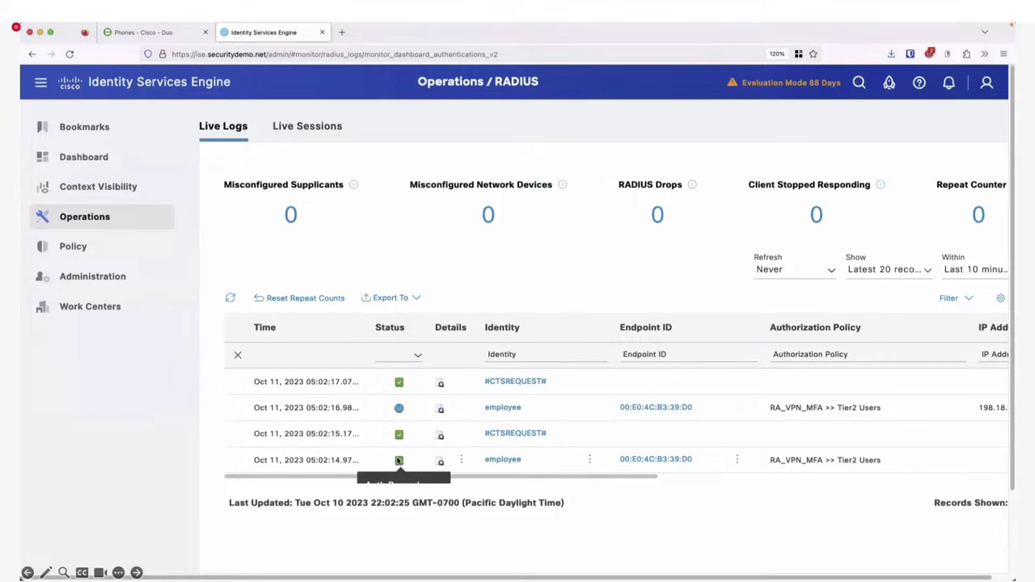
{"action": "left_click", "coordinate": [441, 461]}
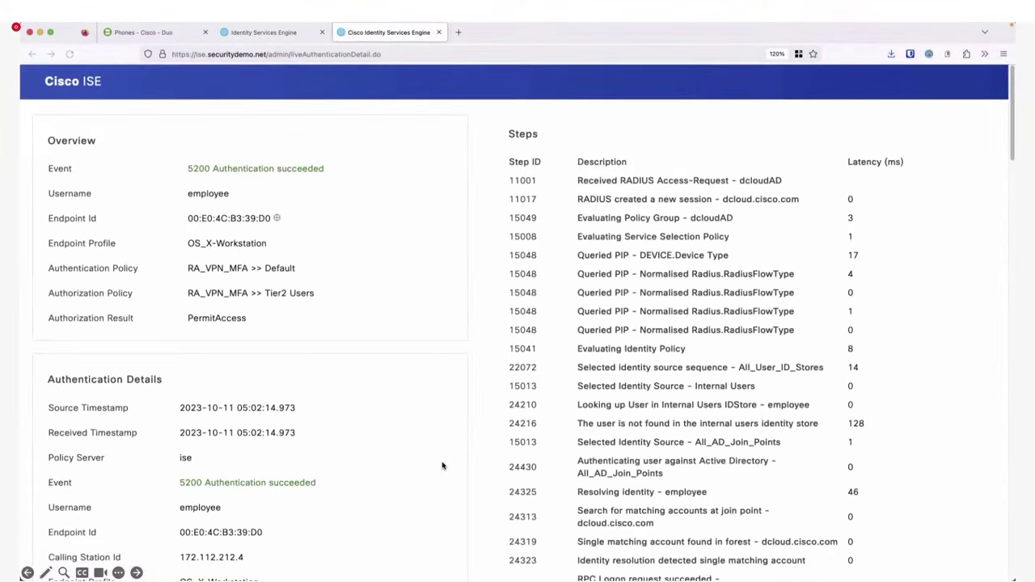
Step: Examine the authentication report's overview, step latencies, multi-factor authentication step and final RADIUS response
{"action": "left_click_drag", "start_coordinate": [327, 173], "coordinate": [179, 177]}
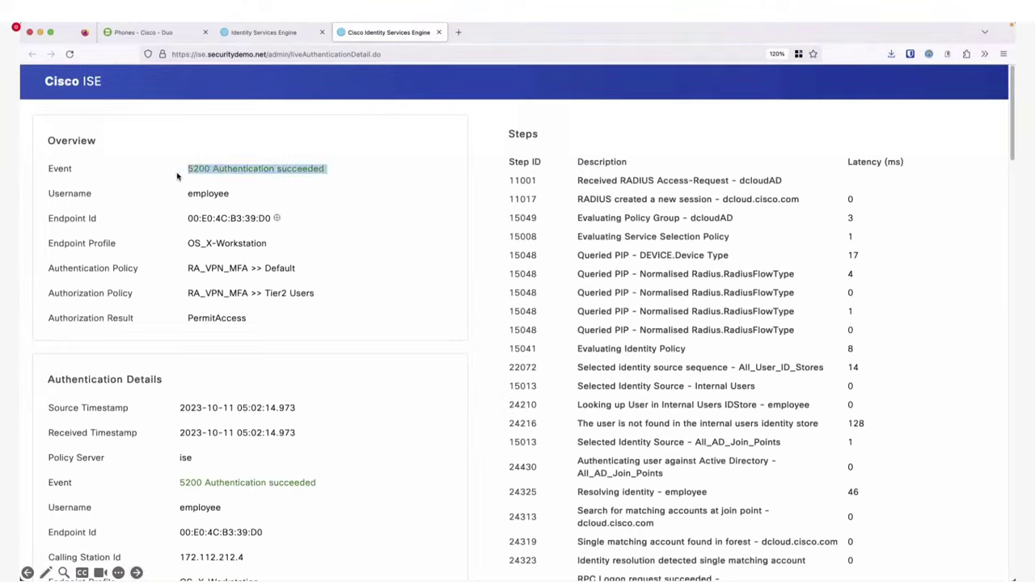
{"action": "double_click", "coordinate": [211, 201]}
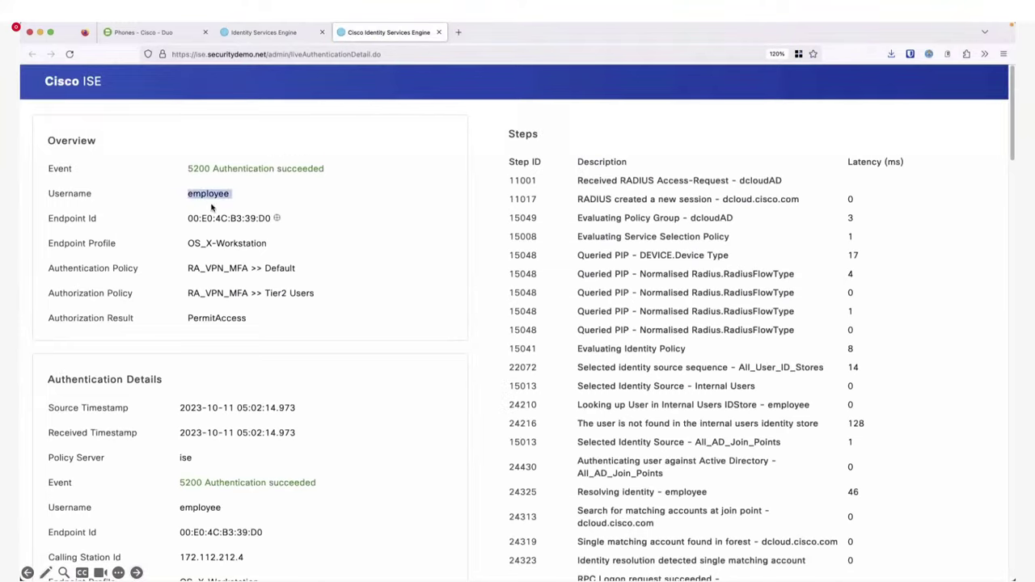
{"action": "double_click", "coordinate": [241, 318]}
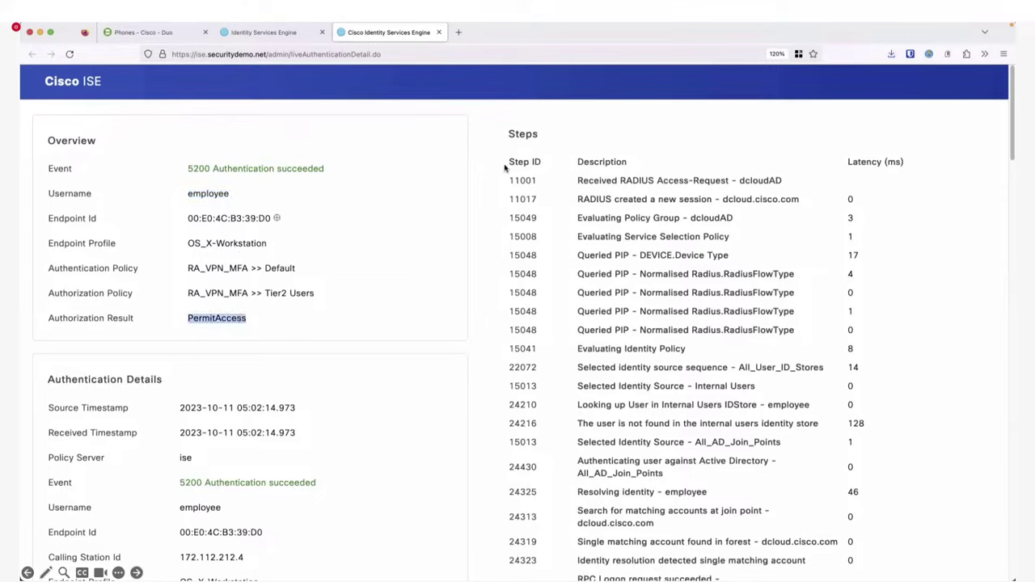
{"action": "double_click", "coordinate": [518, 134]}
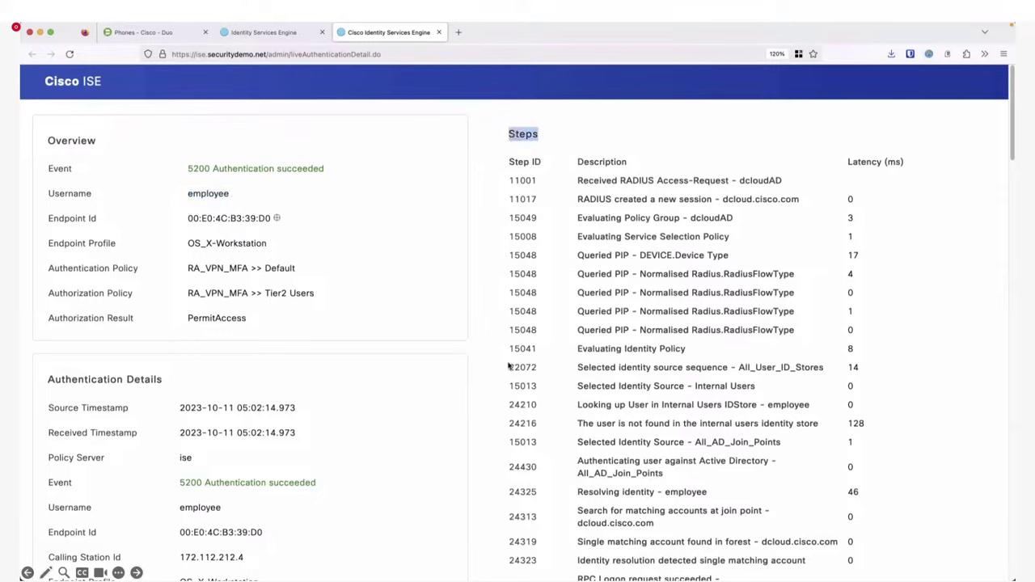
{"action": "double_click", "coordinate": [868, 162]}
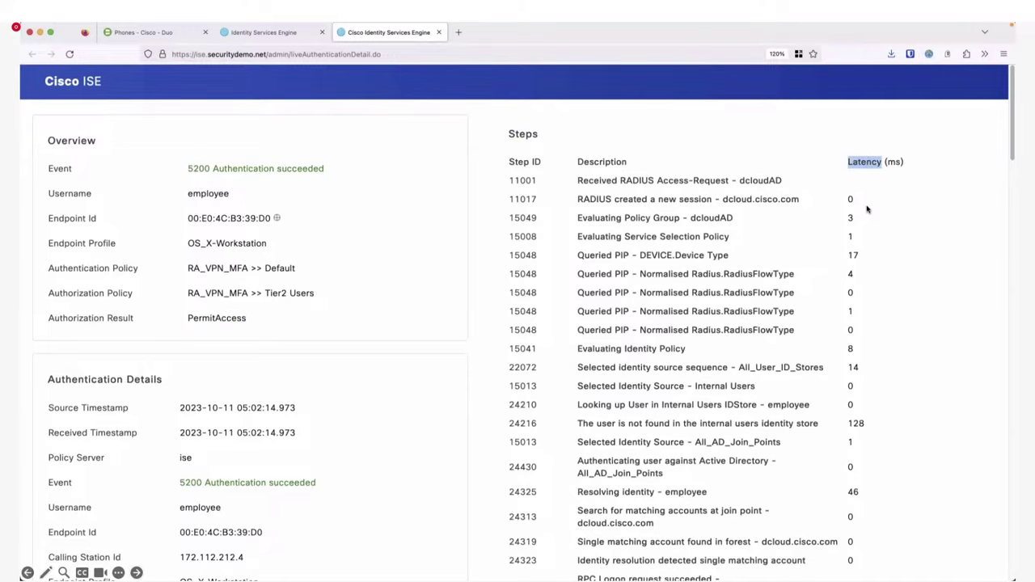
{"action": "scroll", "coordinate": [881, 257], "scroll_direction": "down", "scroll_amount": 5}
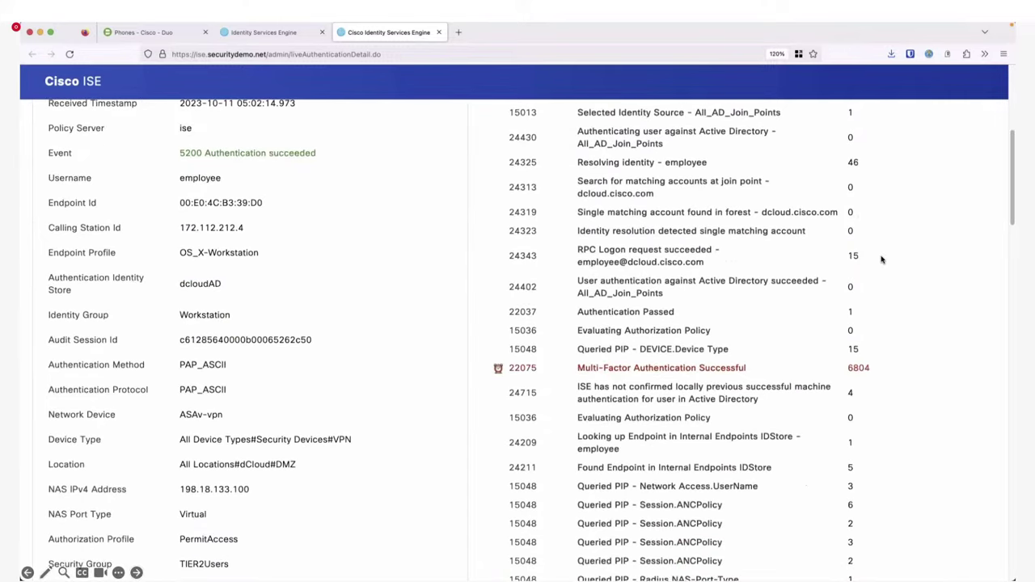
{"action": "scroll", "coordinate": [882, 261], "scroll_direction": "down", "scroll_amount": 2}
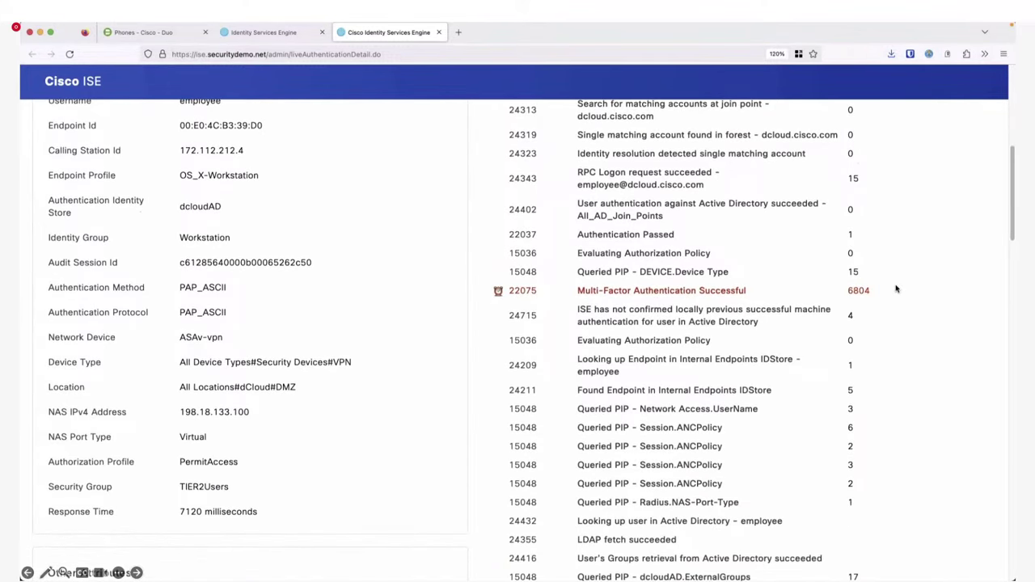
{"action": "left_click_drag", "start_coordinate": [895, 289], "coordinate": [576, 296]}
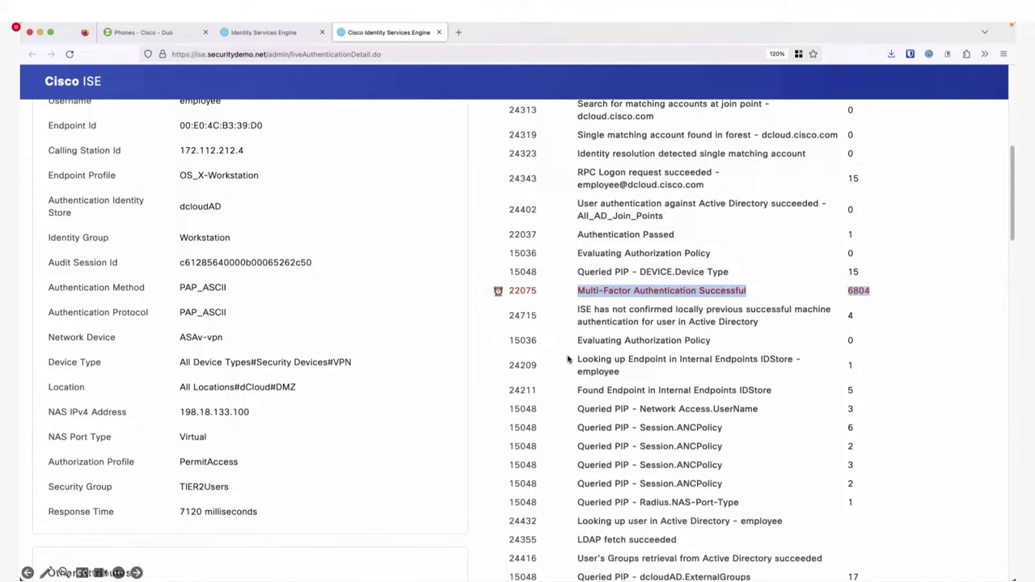
{"action": "scroll", "coordinate": [567, 358], "scroll_direction": "down", "scroll_amount": 5}
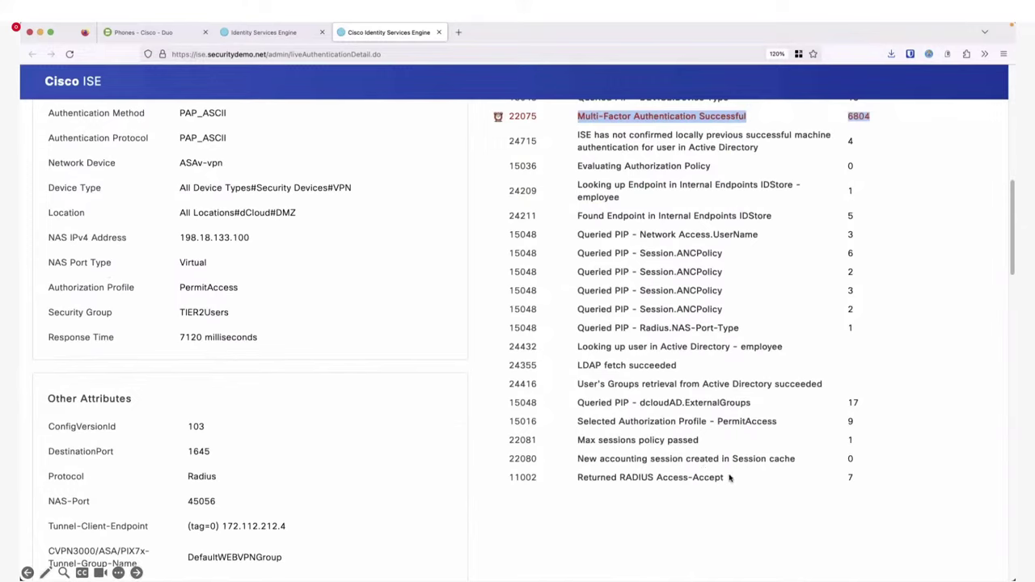
{"action": "left_click_drag", "start_coordinate": [730, 476], "coordinate": [575, 482]}
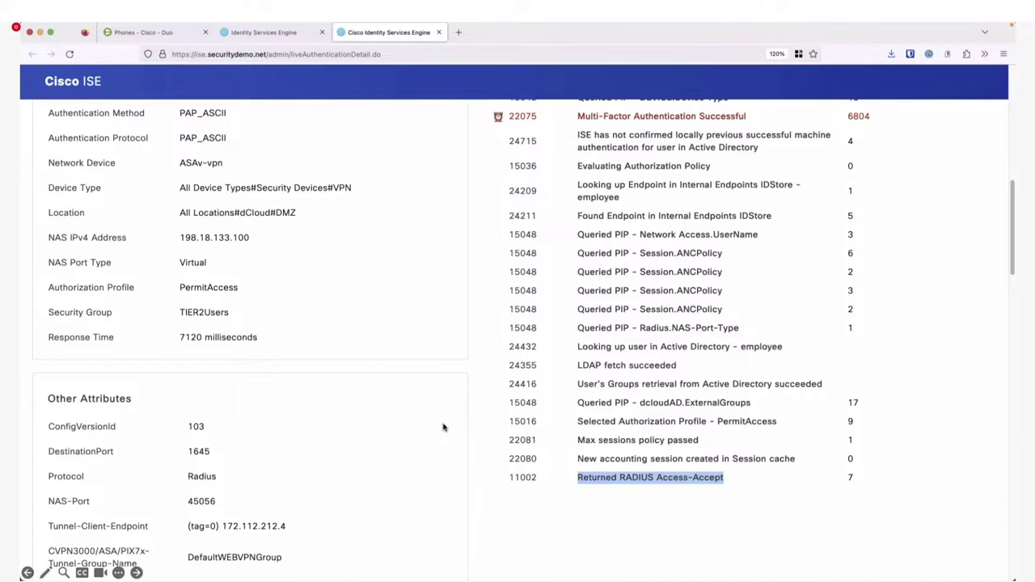
{"action": "key", "text": "Right"}
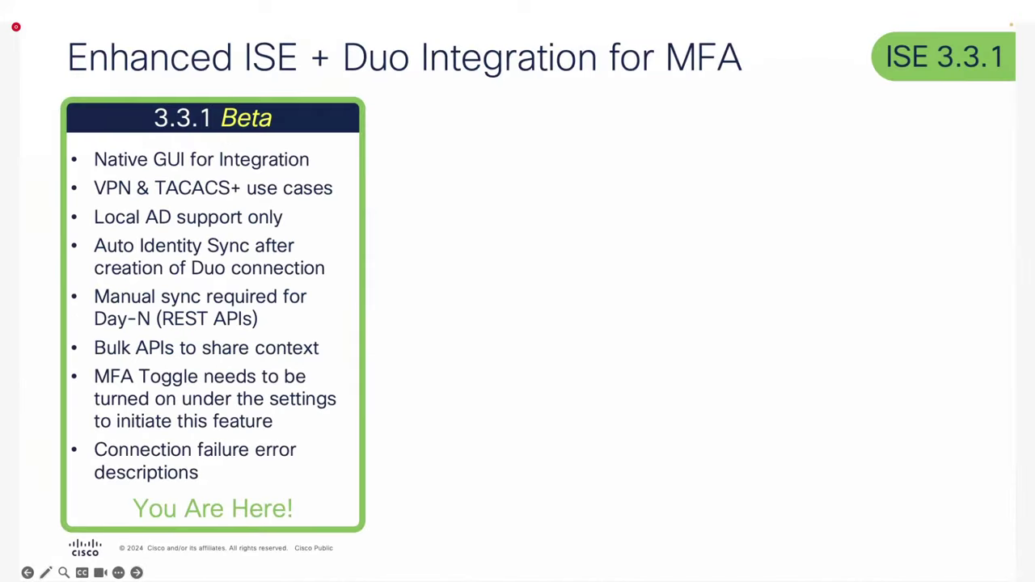
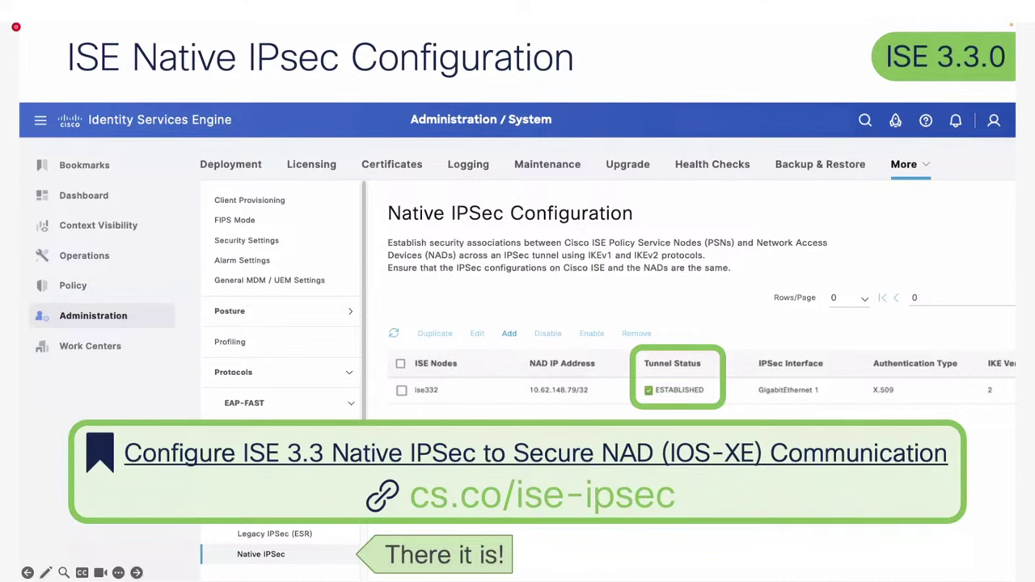
{"action": "key", "text": "Right"}
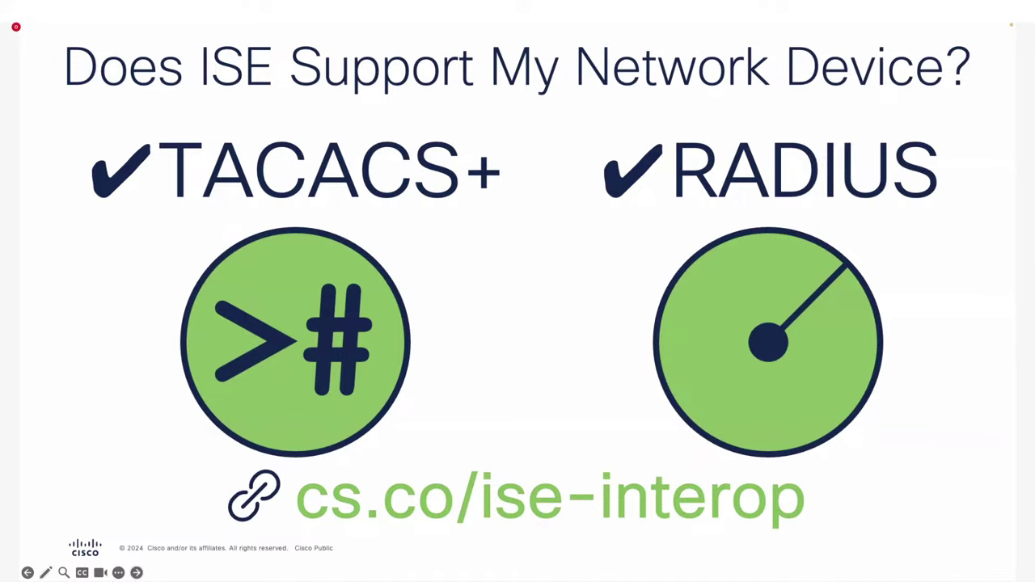
{"action": "key", "text": "Right"}
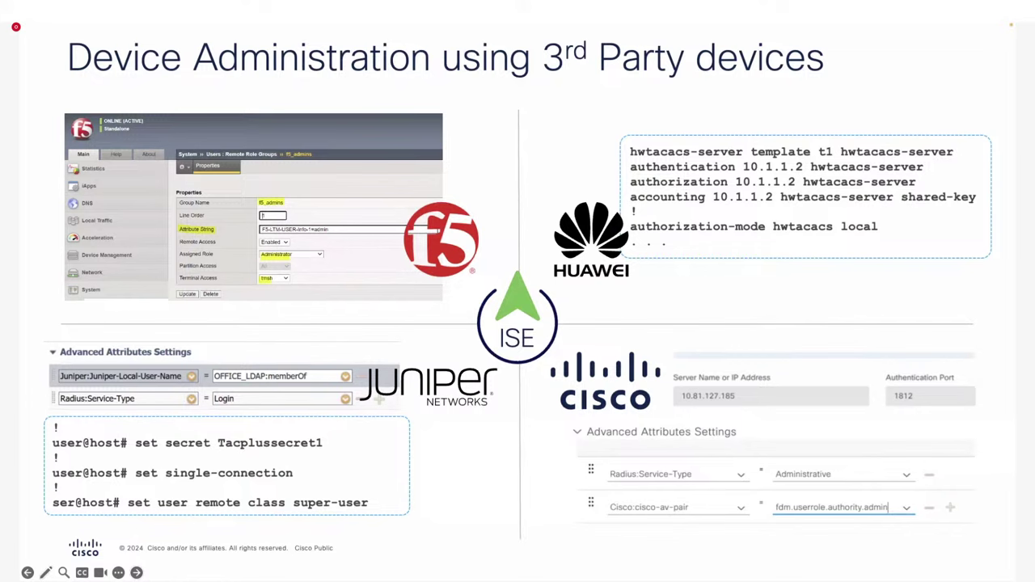
{"action": "key", "text": "Right"}
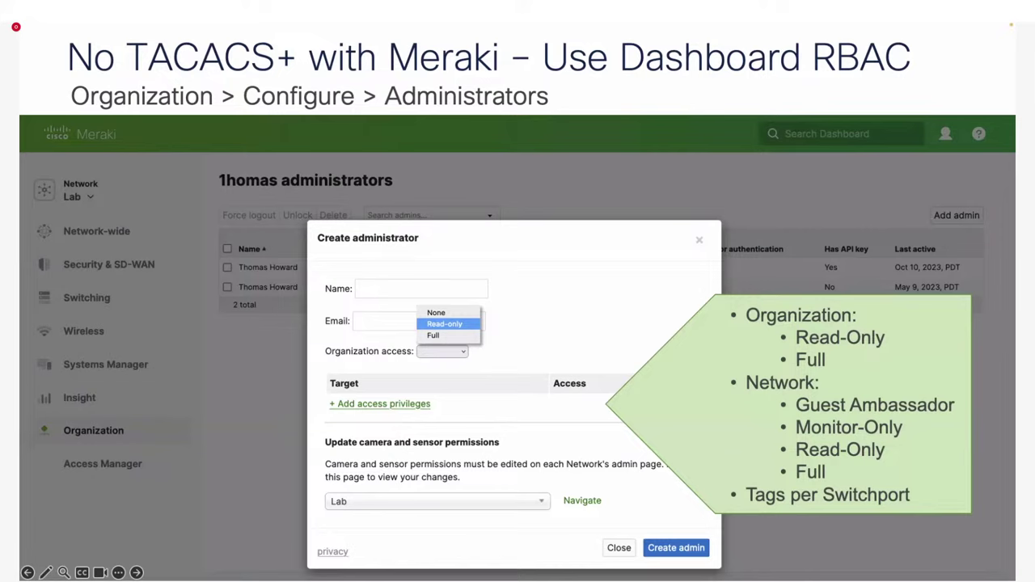
Step: Switch to Identity Services Engine and open the Default Device Admin allowed protocols service in the Device Administration policy elements
{"action": "key", "text": "alt+Tab"}
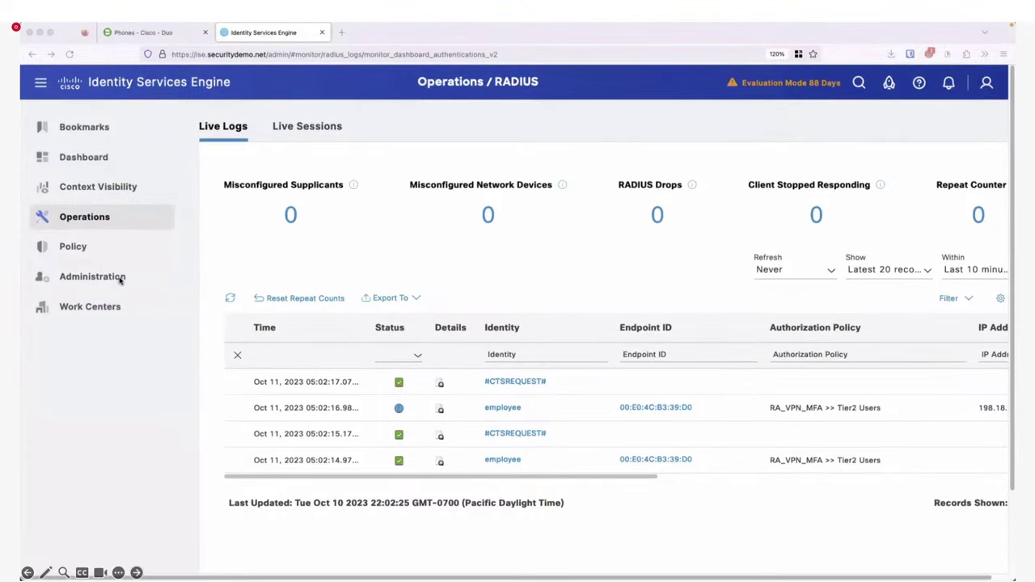
{"action": "mouse_move", "coordinate": [120, 280]}
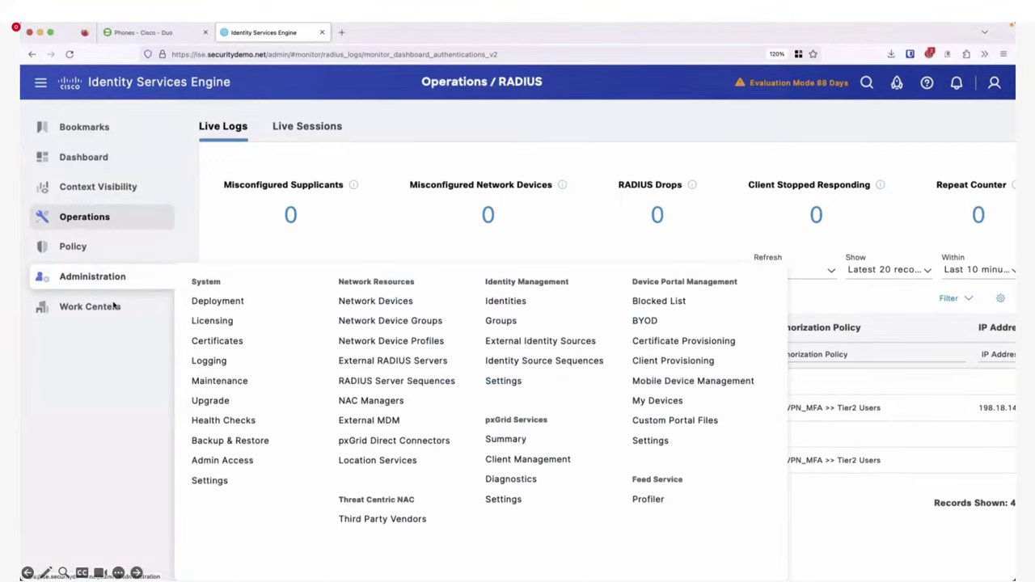
{"action": "mouse_move", "coordinate": [114, 310]}
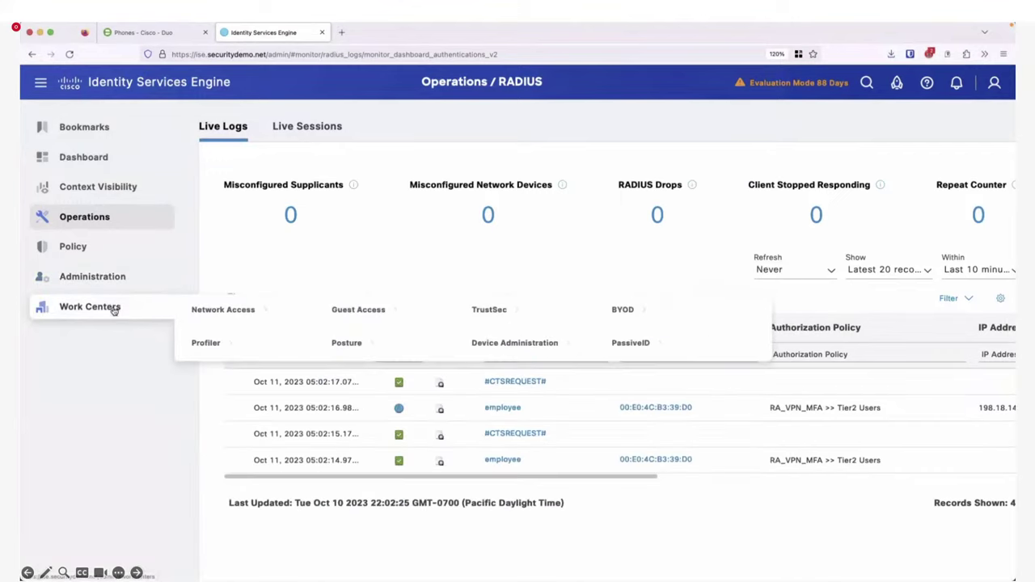
{"action": "left_click", "coordinate": [495, 345]}
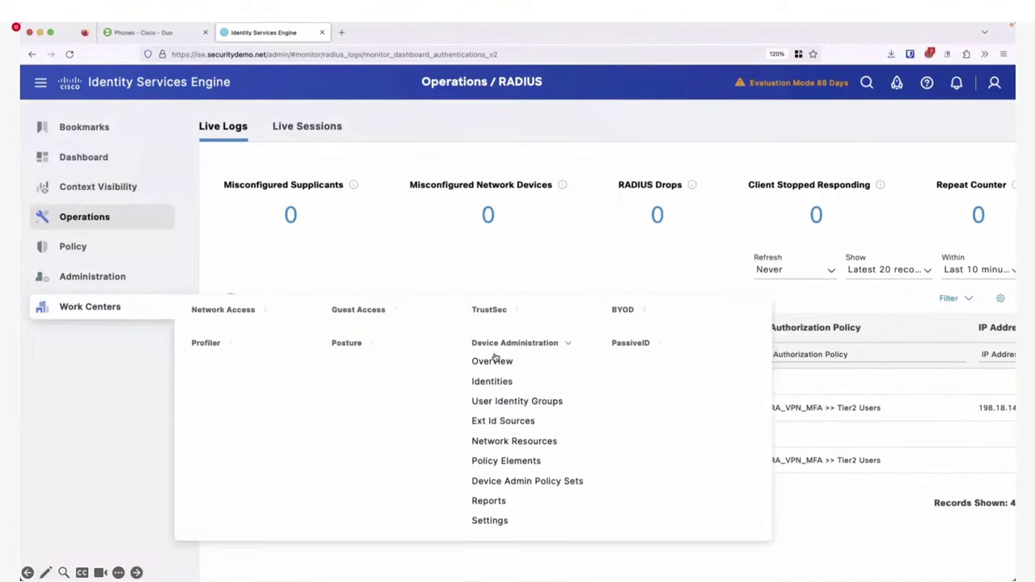
{"action": "left_click", "coordinate": [503, 462]}
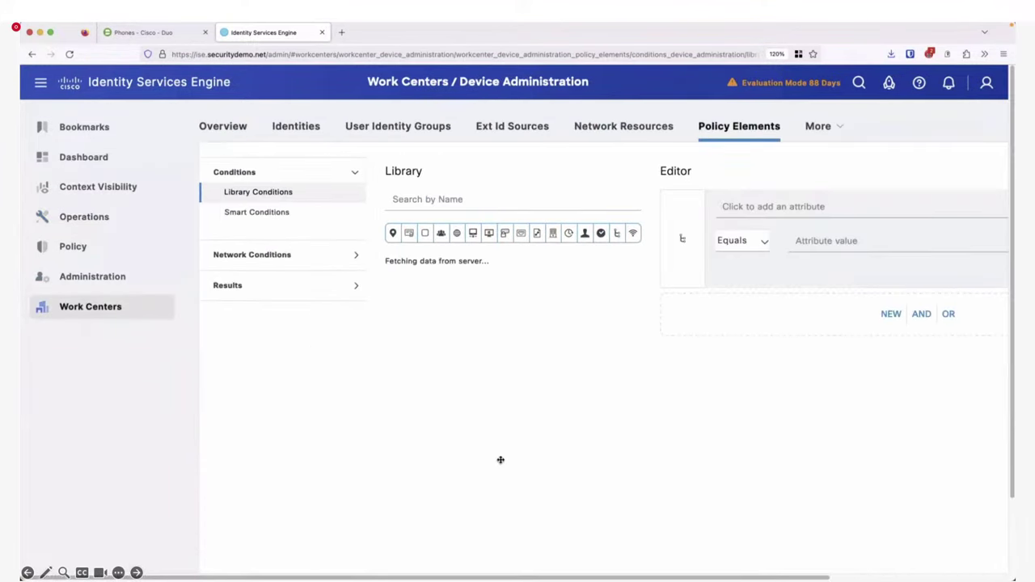
{"action": "left_click", "coordinate": [247, 288]}
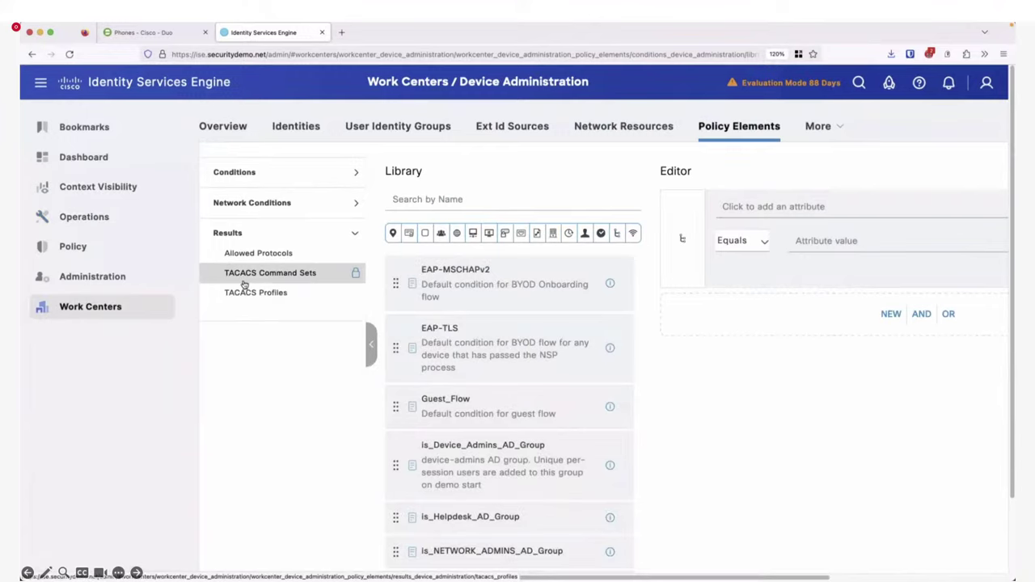
{"action": "left_click", "coordinate": [250, 257]}
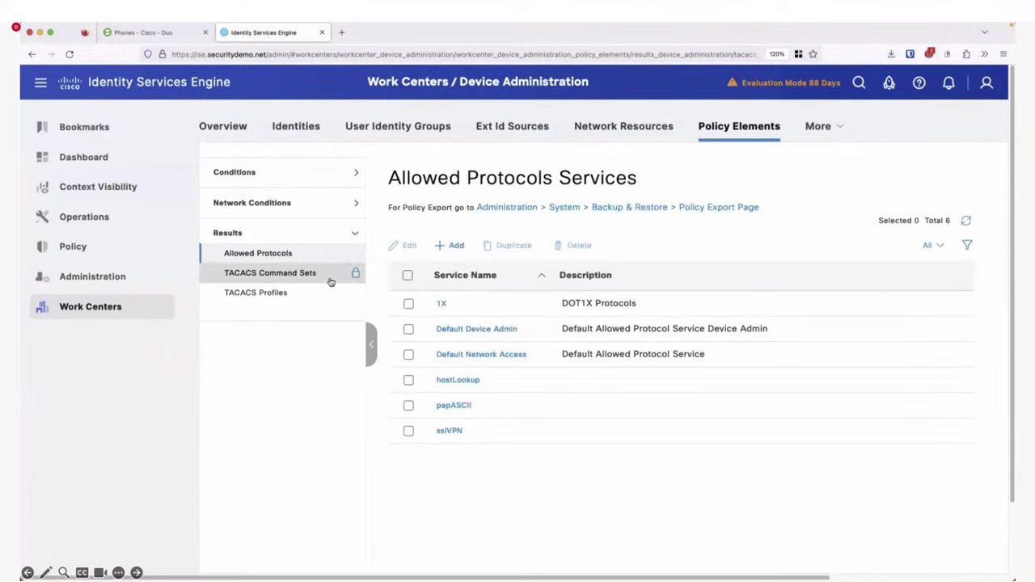
{"action": "left_click", "coordinate": [471, 331]}
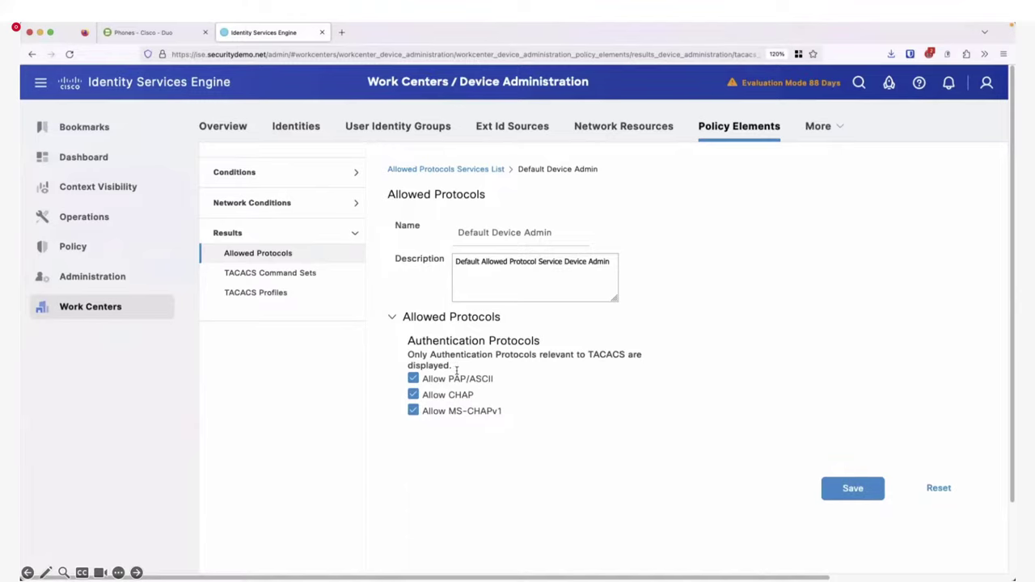
Step: Open the IOS_Security_Commands TACACS command set and review its permitted and denied commands
{"action": "left_click", "coordinate": [304, 275]}
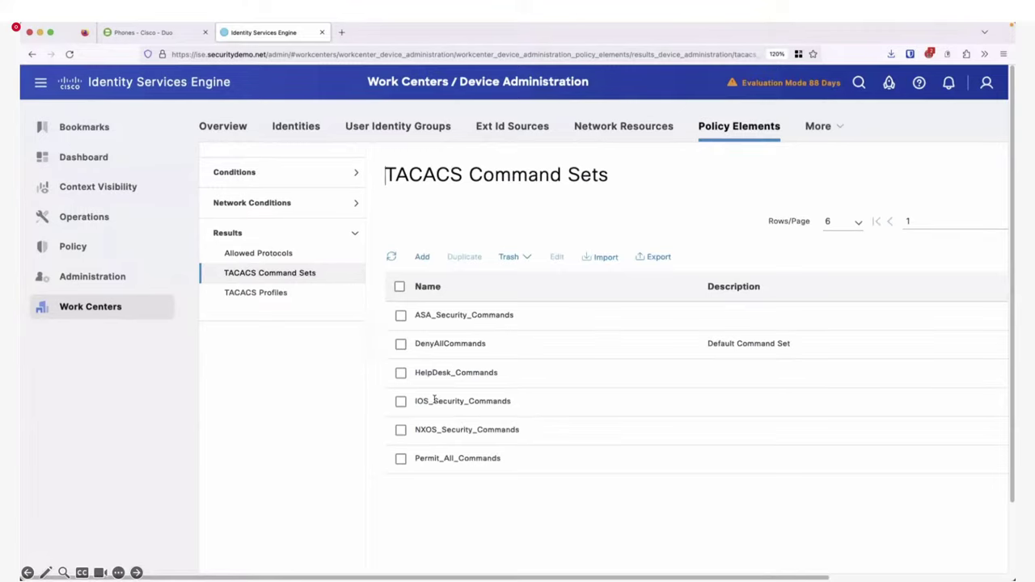
{"action": "left_click", "coordinate": [400, 401]}
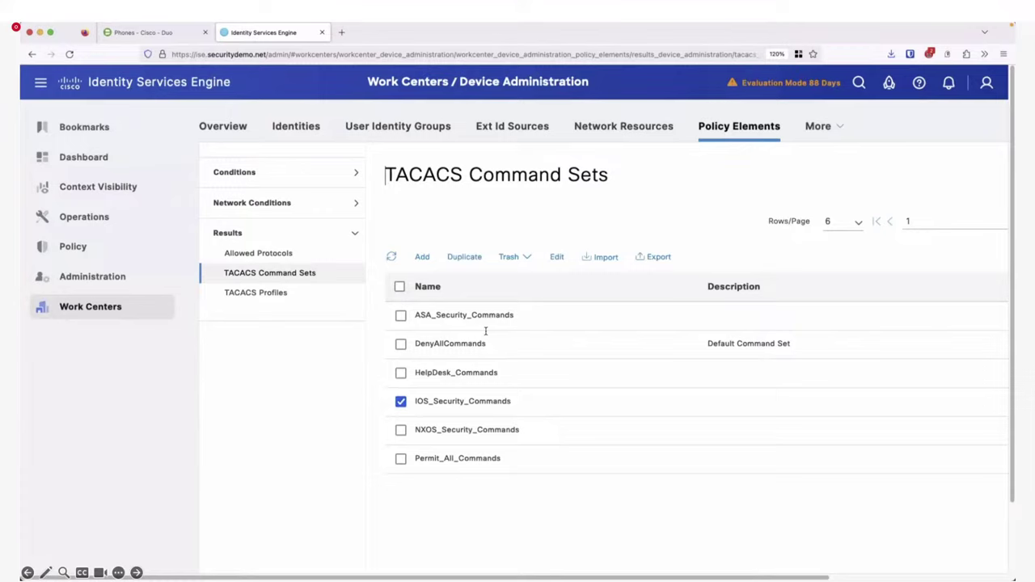
{"action": "left_click", "coordinate": [558, 259]}
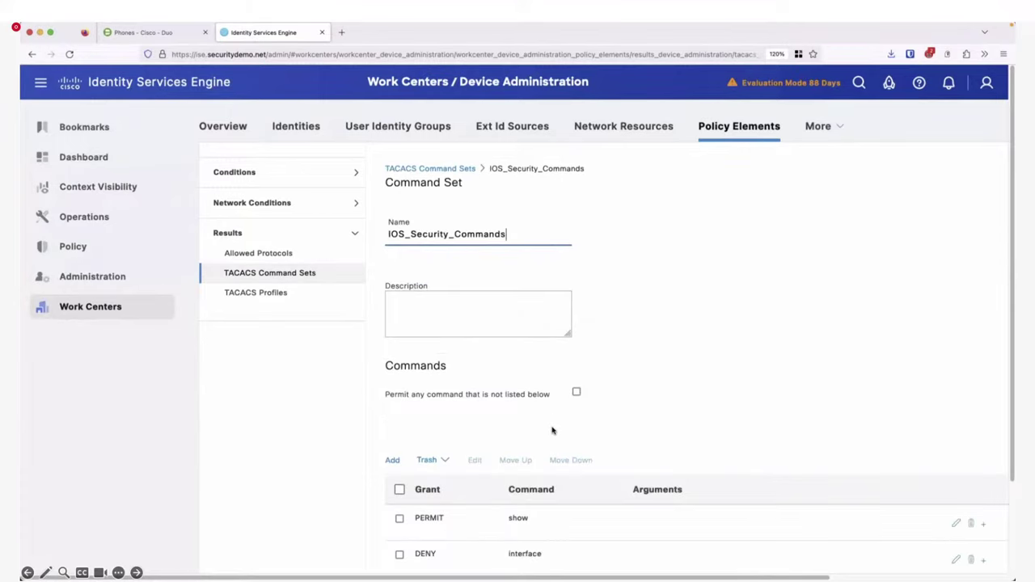
{"action": "scroll", "coordinate": [552, 424], "scroll_direction": "down", "scroll_amount": 3}
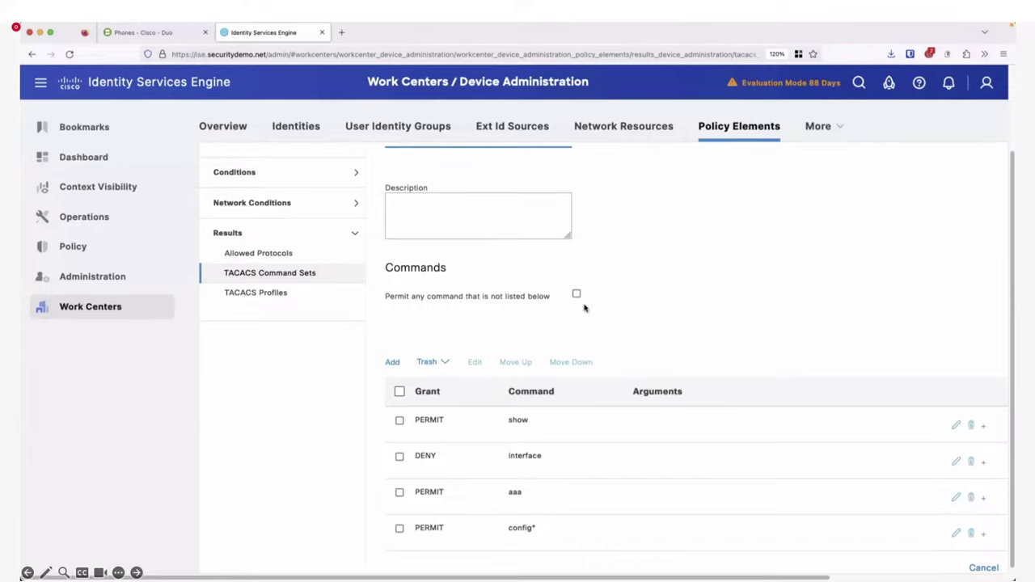
Step: Open the IOS_Admin_Privilege TACACS profile to examine its shell privilege settings
{"action": "left_click", "coordinate": [288, 296]}
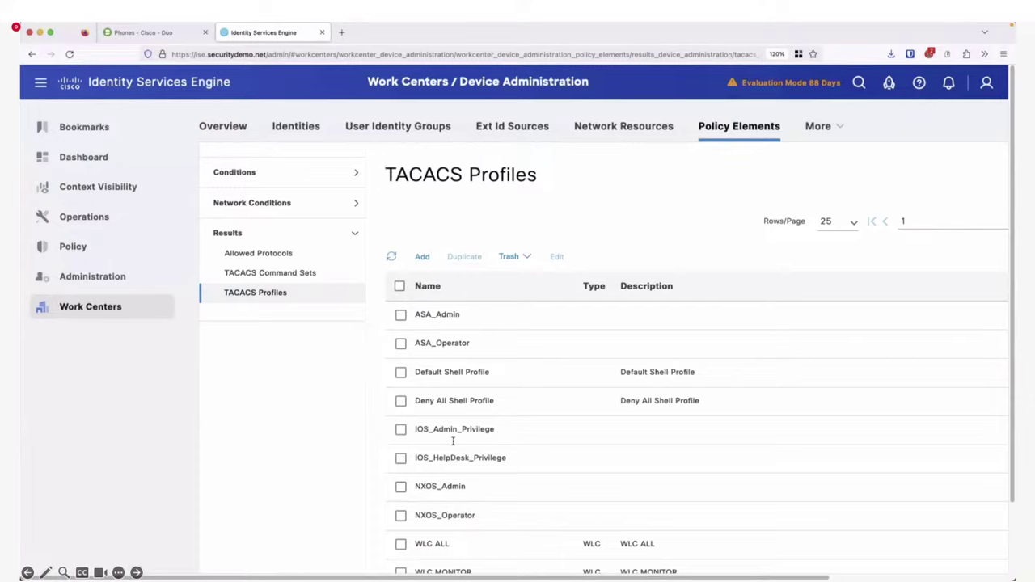
{"action": "left_click", "coordinate": [400, 433]}
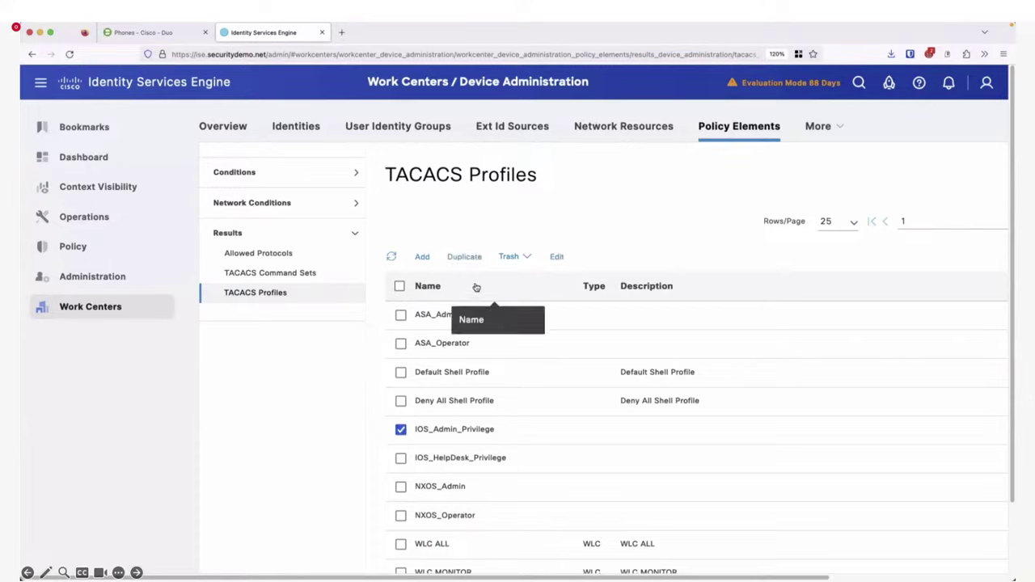
{"action": "left_click", "coordinate": [549, 260]}
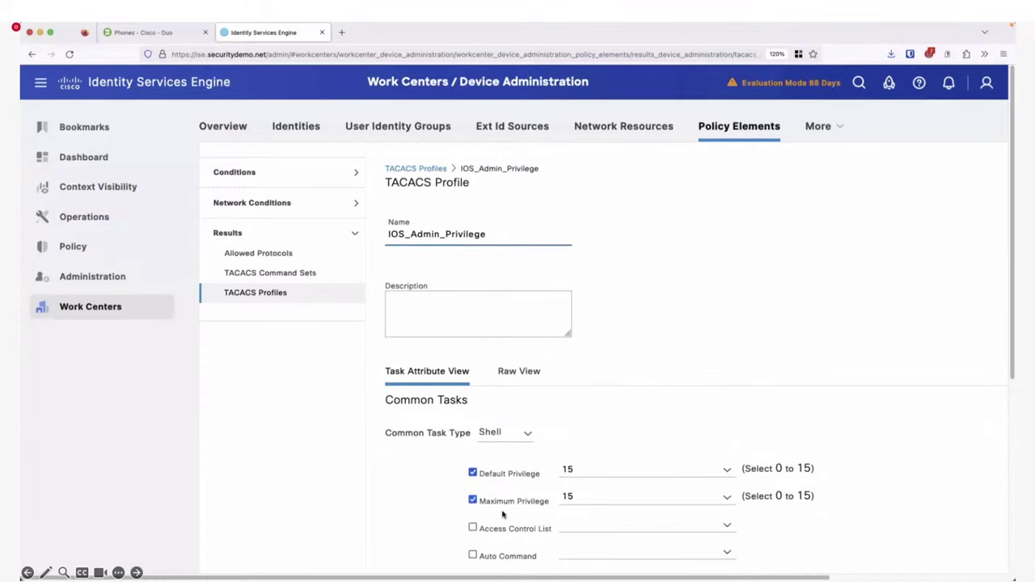
Step: Leave the TACACS profile without saving and open the Device Admin Policy Sets
{"action": "mouse_move", "coordinate": [136, 316]}
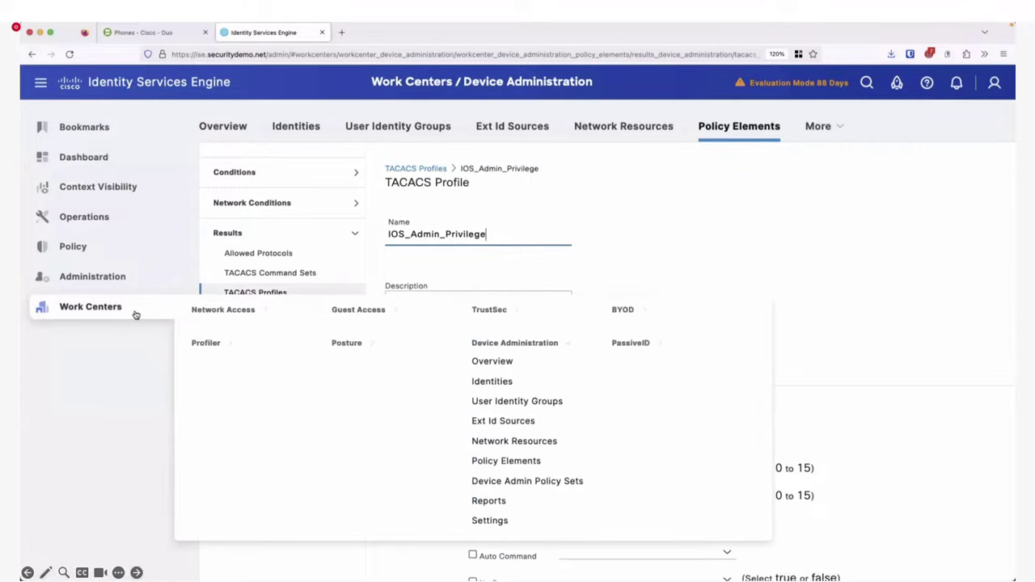
{"action": "left_click", "coordinate": [489, 485]}
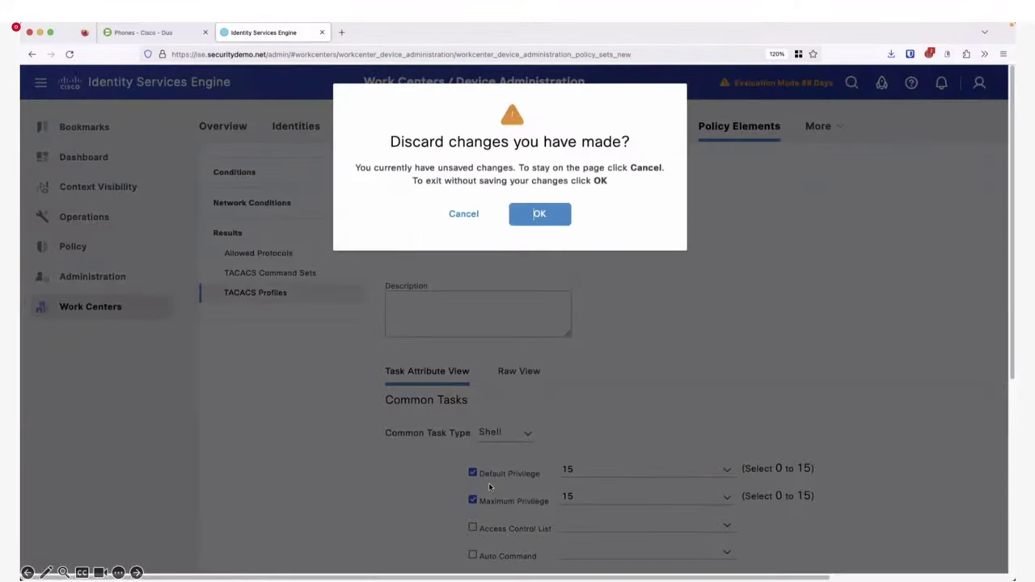
{"action": "left_click", "coordinate": [537, 215]}
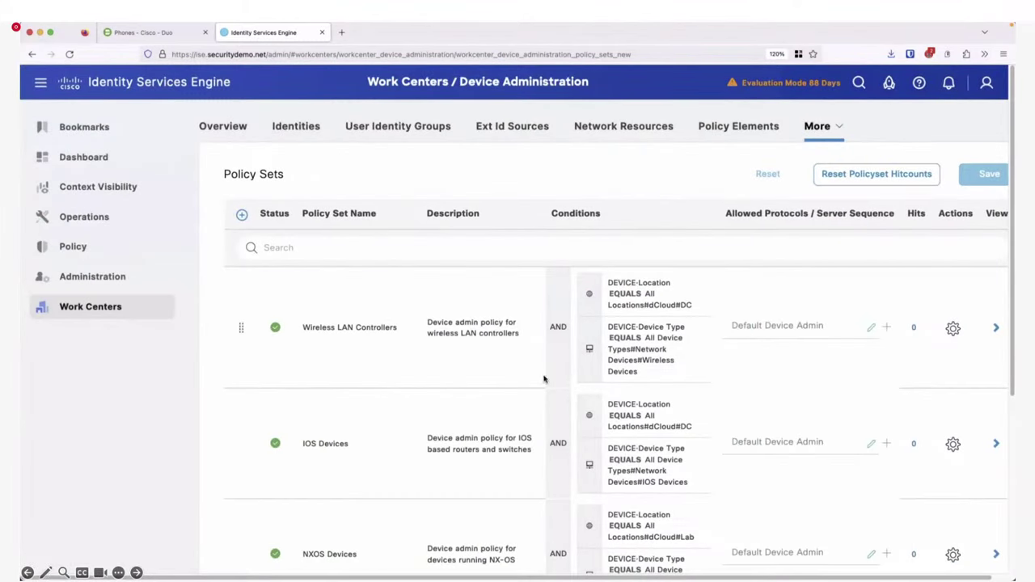
Step: Duplicate the IOS Devices policy set above the original, name the copy IOS Devices_MFA and save the policy sets
{"action": "left_click_drag", "start_coordinate": [312, 446], "coordinate": [360, 449]}
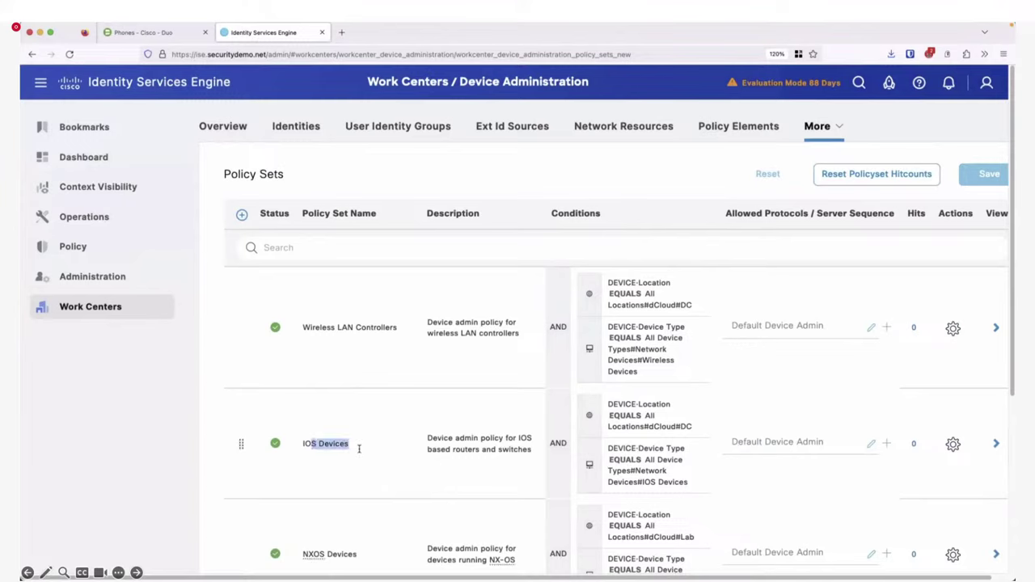
{"action": "left_click", "coordinate": [952, 444]}
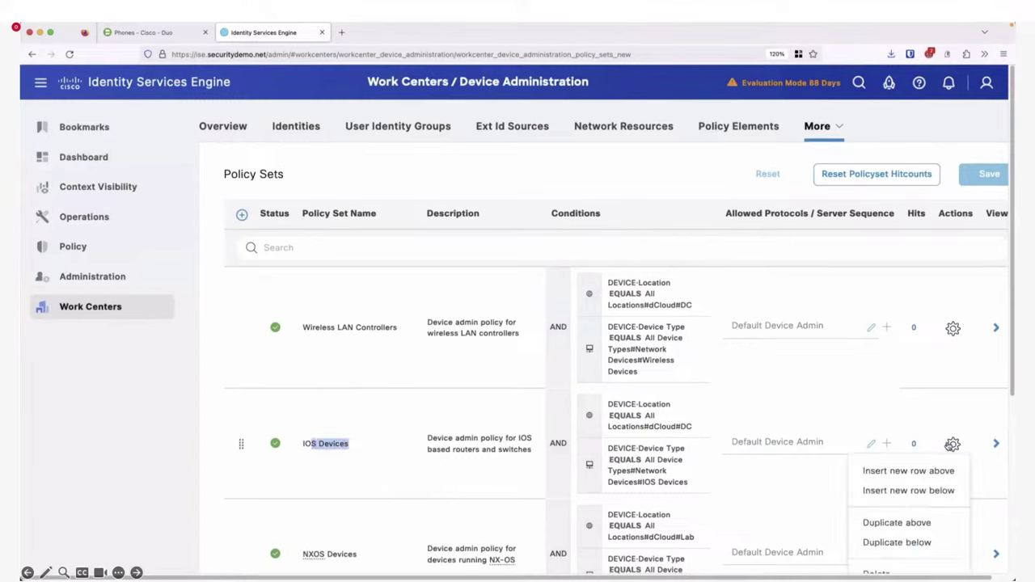
{"action": "left_click", "coordinate": [925, 525]}
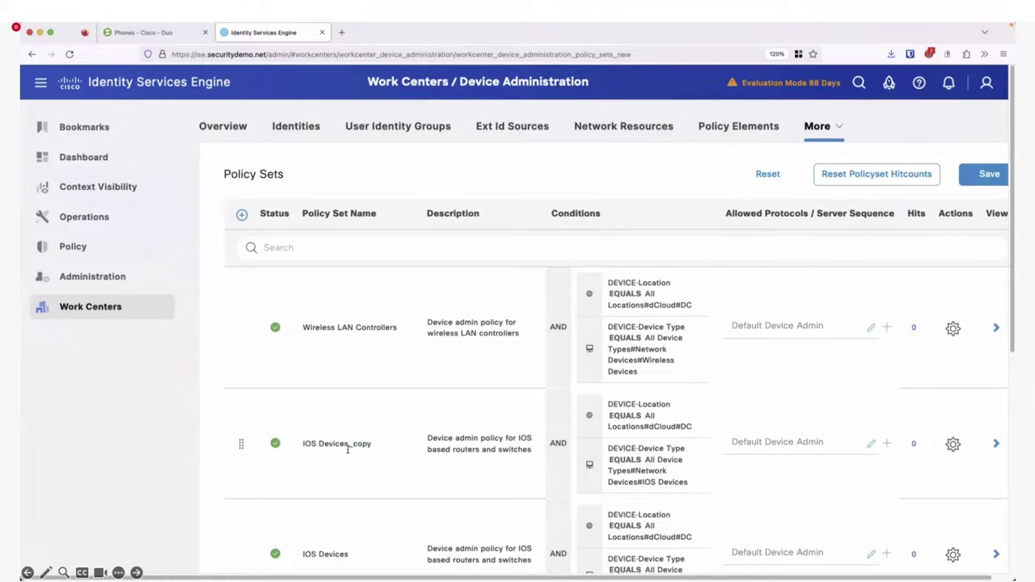
{"action": "left_click_drag", "start_coordinate": [352, 447], "coordinate": [390, 446]}
{"action": "type", "text": "MFA"}
{"action": "left_click", "coordinate": [977, 177]}
Step: Open the IOS Devices_MFA policy set and expand its authentication and MFA policies
{"action": "left_click", "coordinate": [996, 446]}
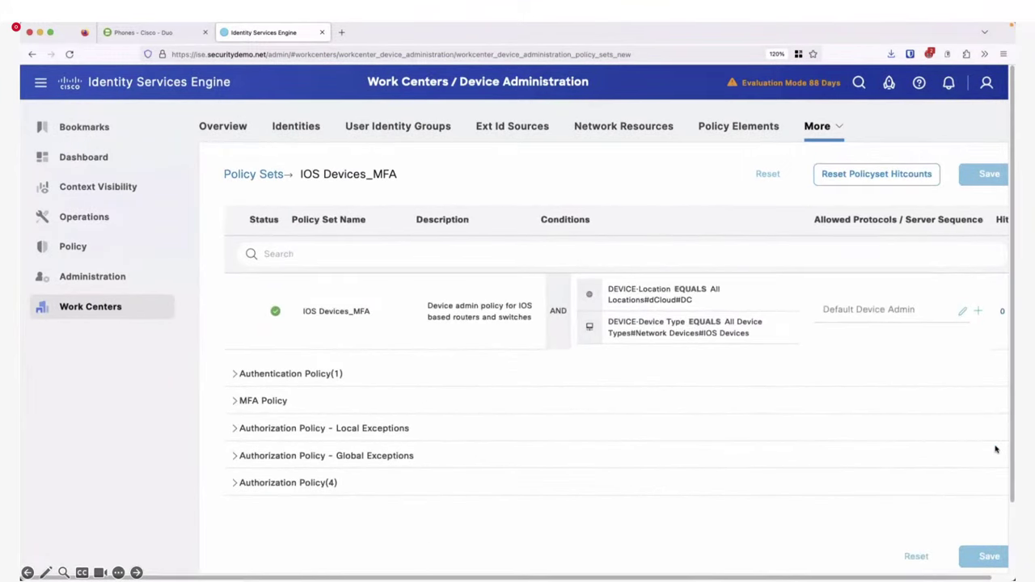
{"action": "left_click", "coordinate": [235, 374]}
{"action": "scroll", "coordinate": [357, 469], "scroll_direction": "down", "scroll_amount": 5}
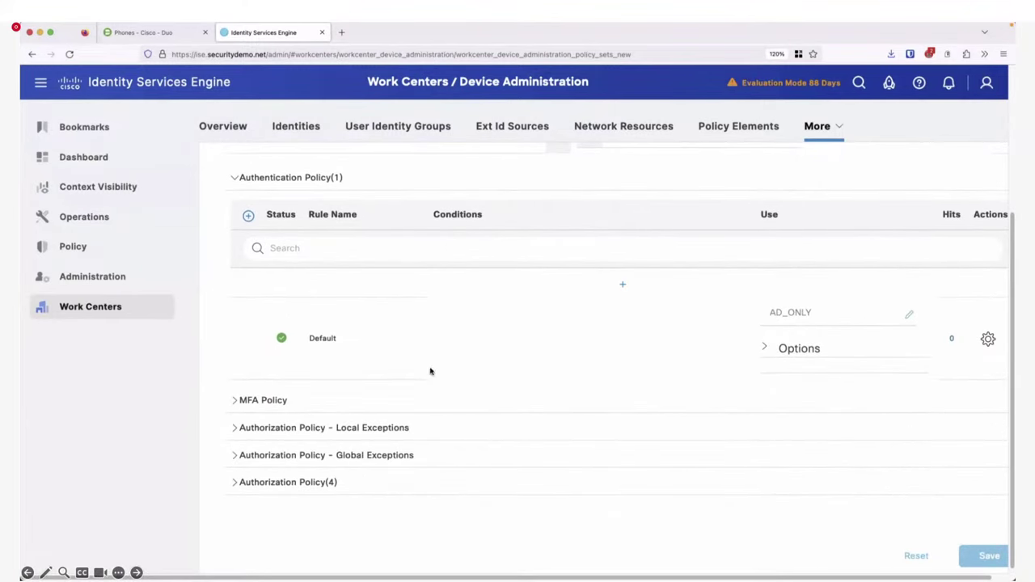
{"action": "left_click", "coordinate": [241, 400]}
{"action": "scroll", "coordinate": [334, 393], "scroll_direction": "down", "scroll_amount": 3}
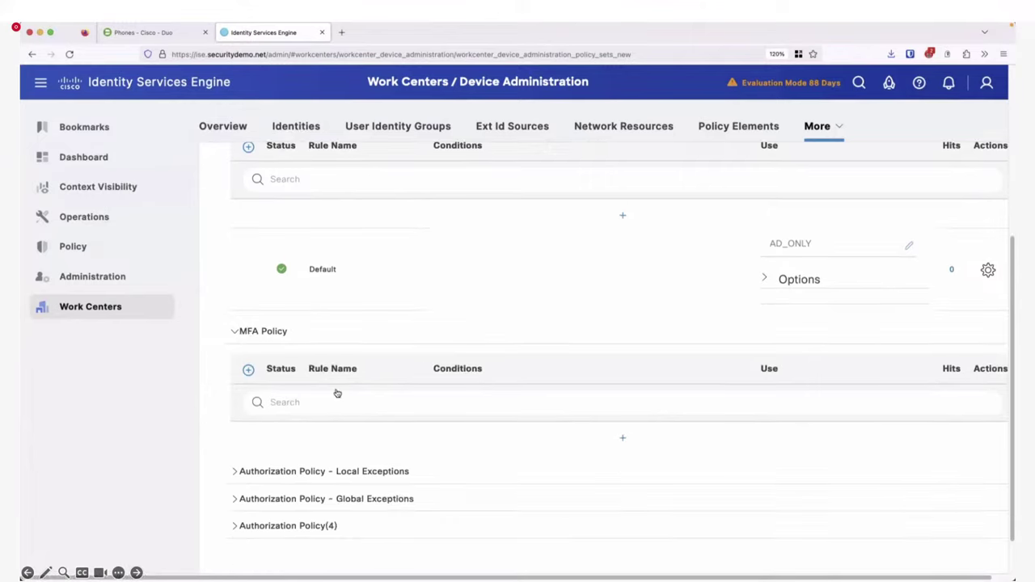
Step: Add an MFA policy rule named Duo_MFA that uses the Duo_MFA connection, and show its MFA failure options
{"action": "left_click", "coordinate": [620, 392]}
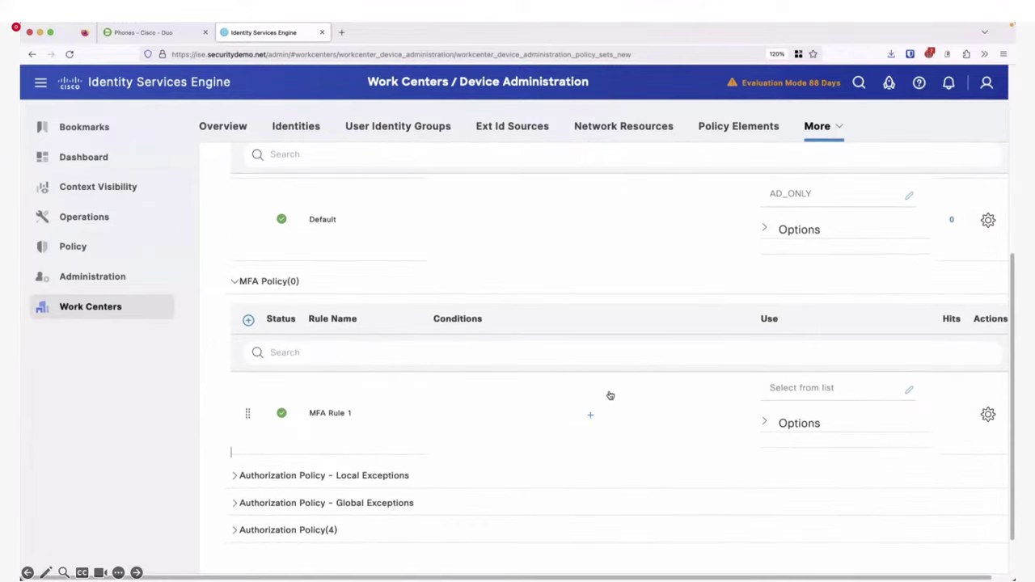
{"action": "left_click_drag", "start_coordinate": [370, 410], "coordinate": [278, 413]}
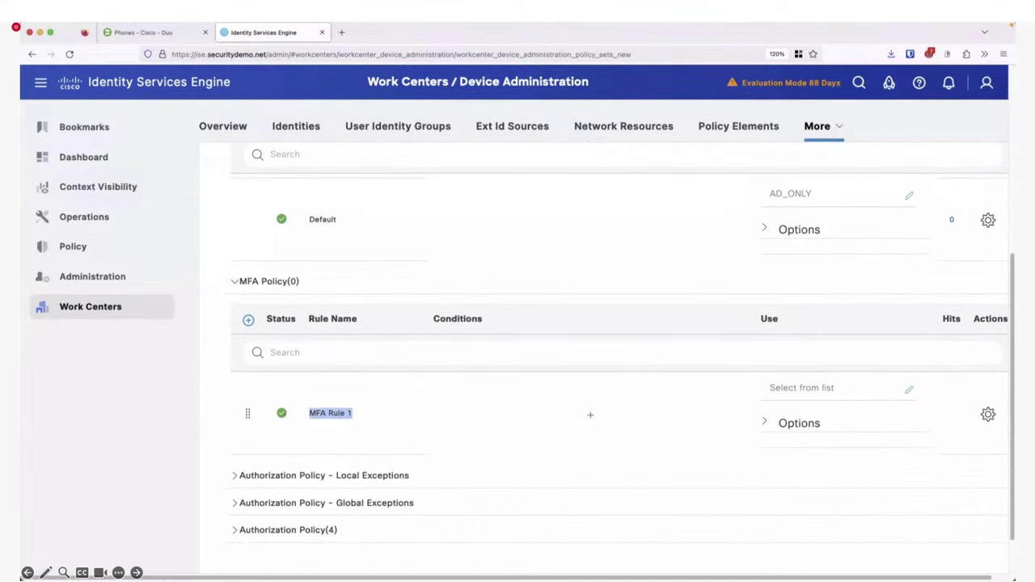
{"action": "type", "text": "Duo_MFA"}
{"action": "left_click", "coordinate": [833, 389]}
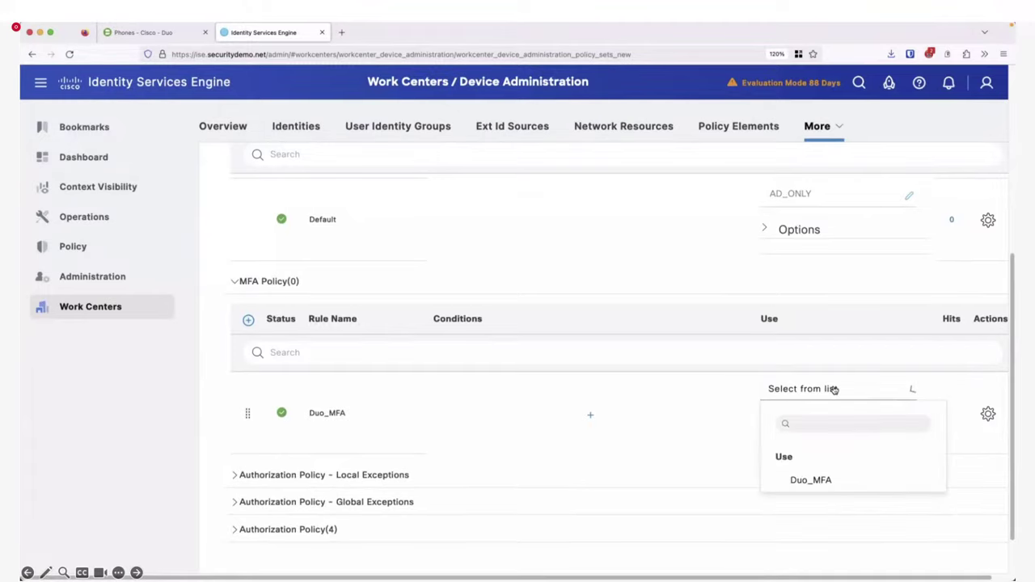
{"action": "left_click", "coordinate": [806, 479]}
{"action": "left_click", "coordinate": [799, 432]}
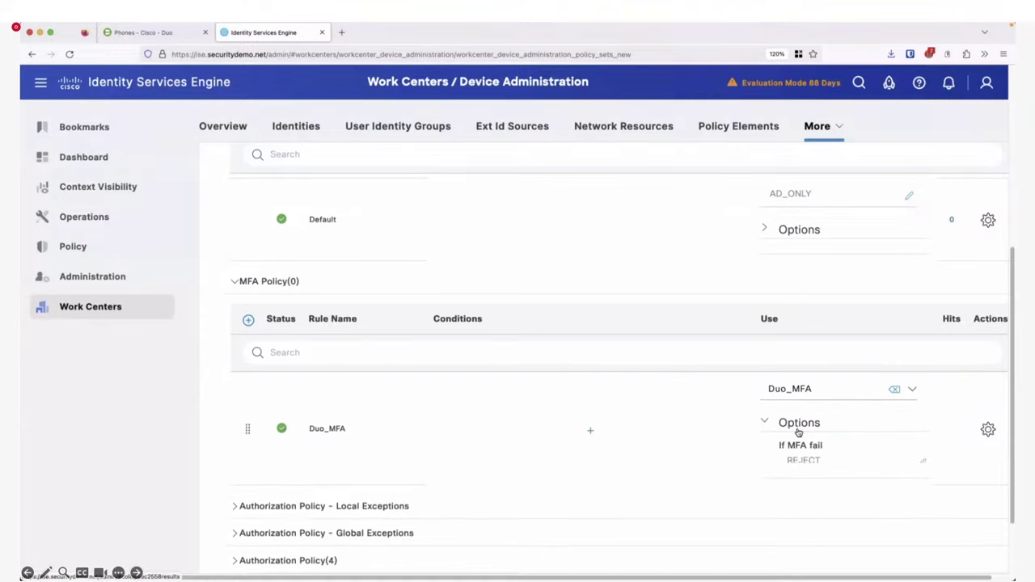
Step: Give the Duo_MFA rule the condition DEVICE Device Type Equals All Device Types#Network Devices#IOS Devices
{"action": "left_click", "coordinate": [587, 434]}
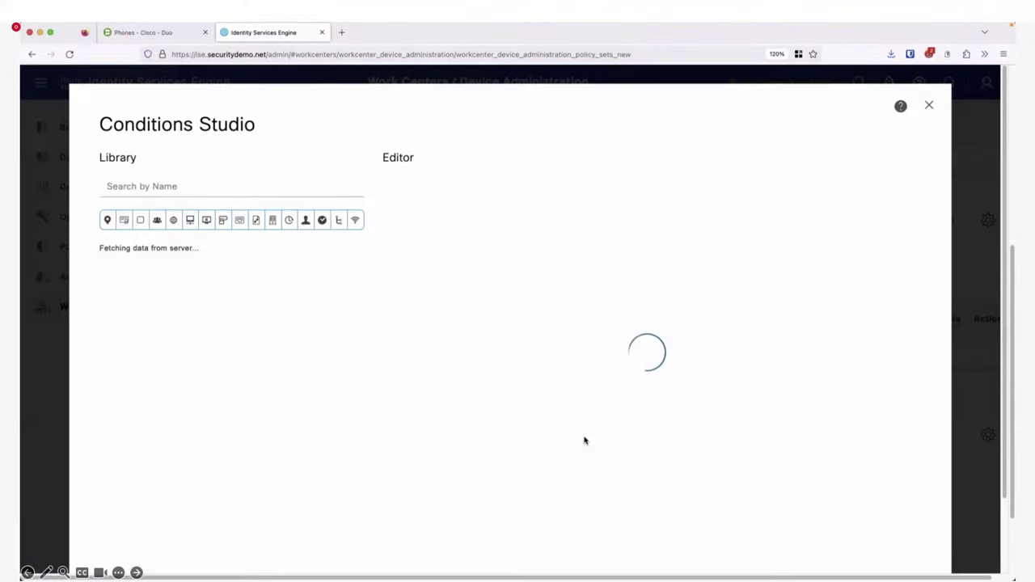
{"action": "left_click", "coordinate": [535, 197]}
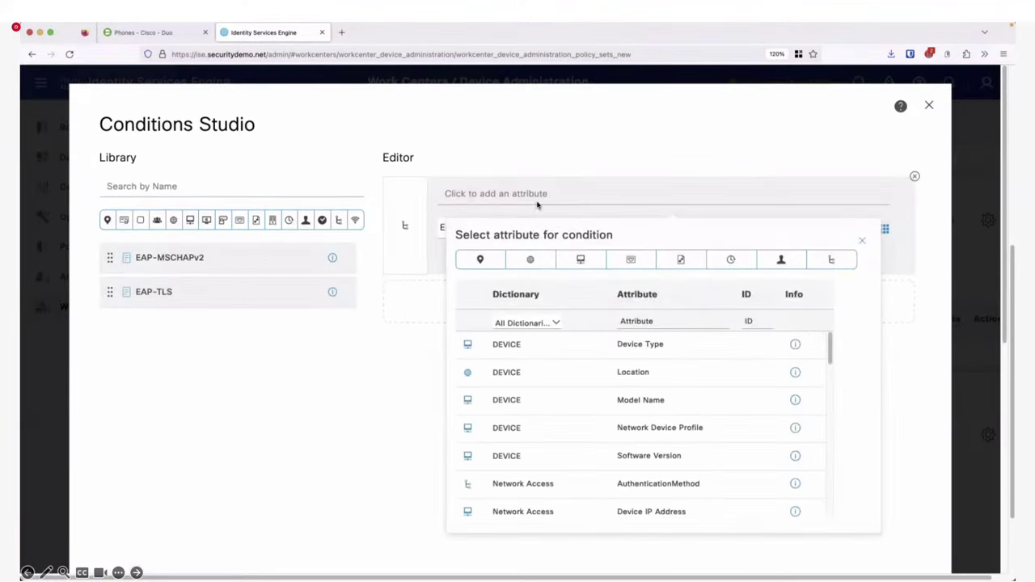
{"action": "left_click", "coordinate": [647, 346]}
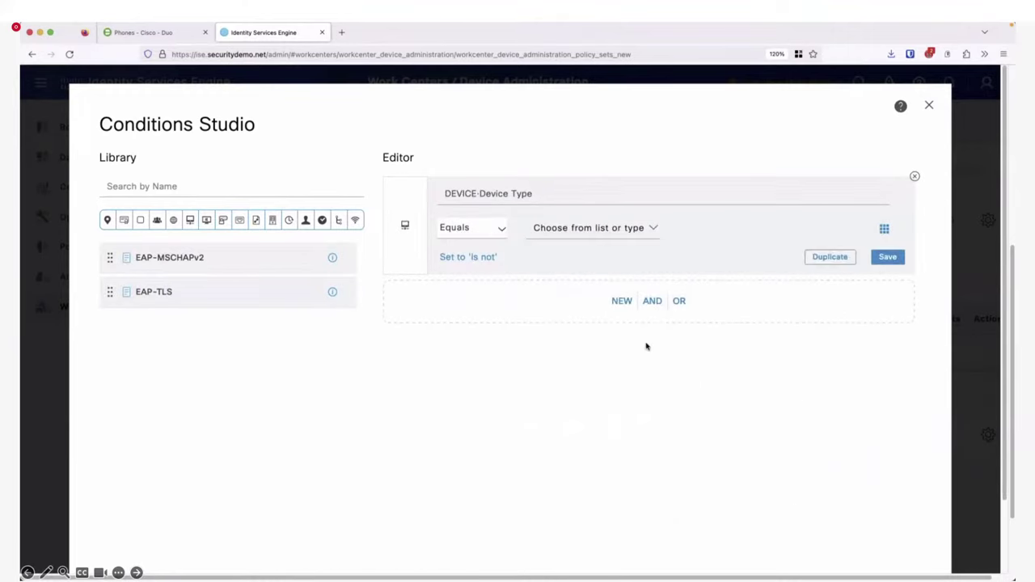
{"action": "left_click", "coordinate": [644, 230]}
{"action": "left_click", "coordinate": [727, 335]}
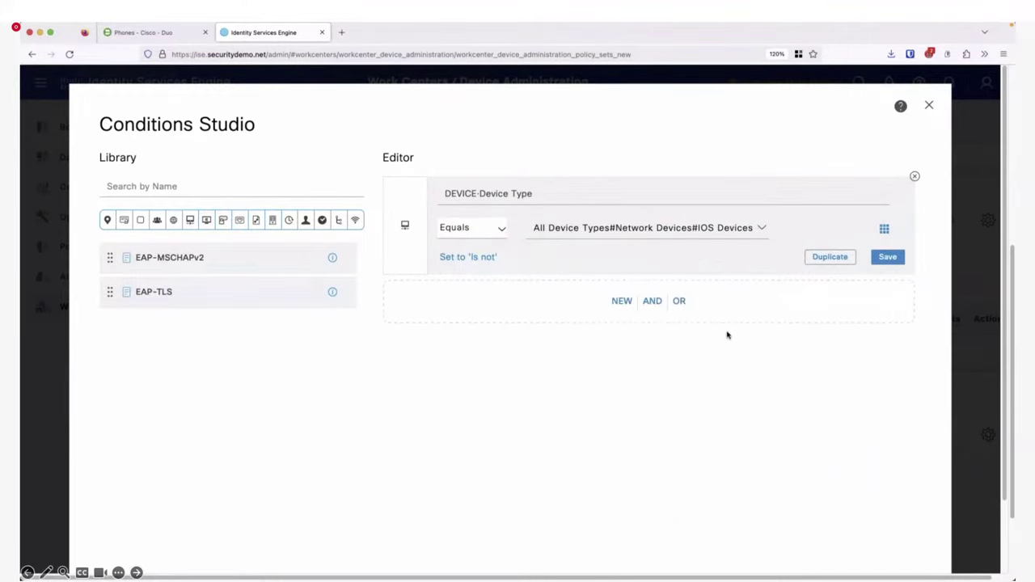
{"action": "scroll", "coordinate": [850, 372], "scroll_direction": "down", "scroll_amount": 2}
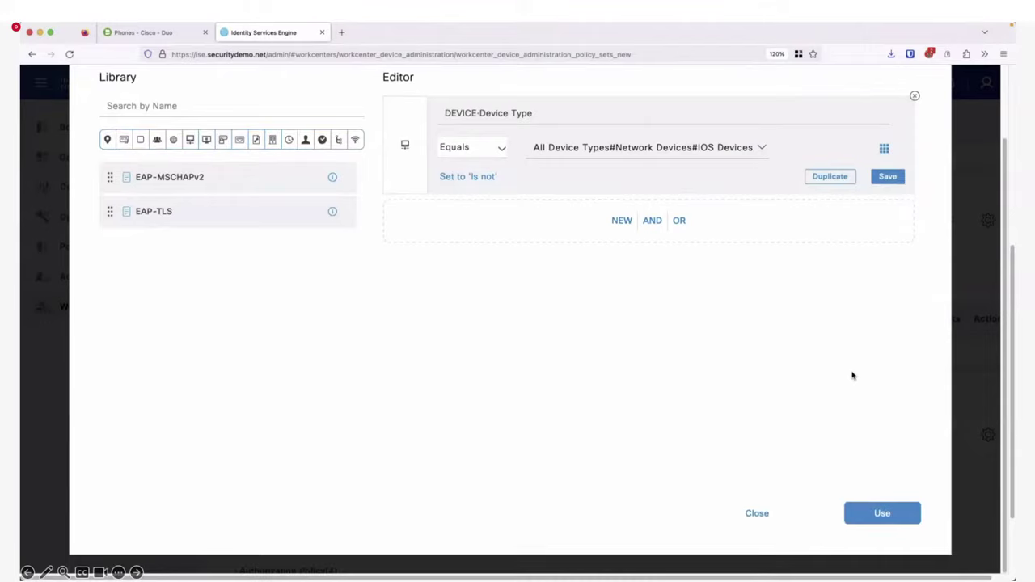
{"action": "left_click", "coordinate": [886, 506]}
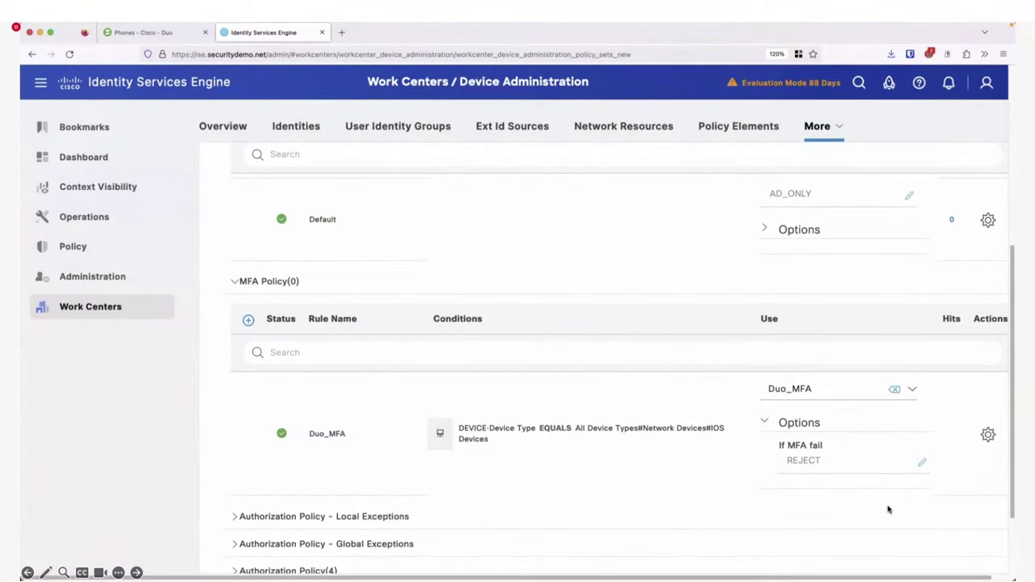
Step: Expand the authorization policy of the IOS Devices_MFA policy set to review its rules, and save the policy set
{"action": "scroll", "coordinate": [888, 509], "scroll_direction": "down", "scroll_amount": 2}
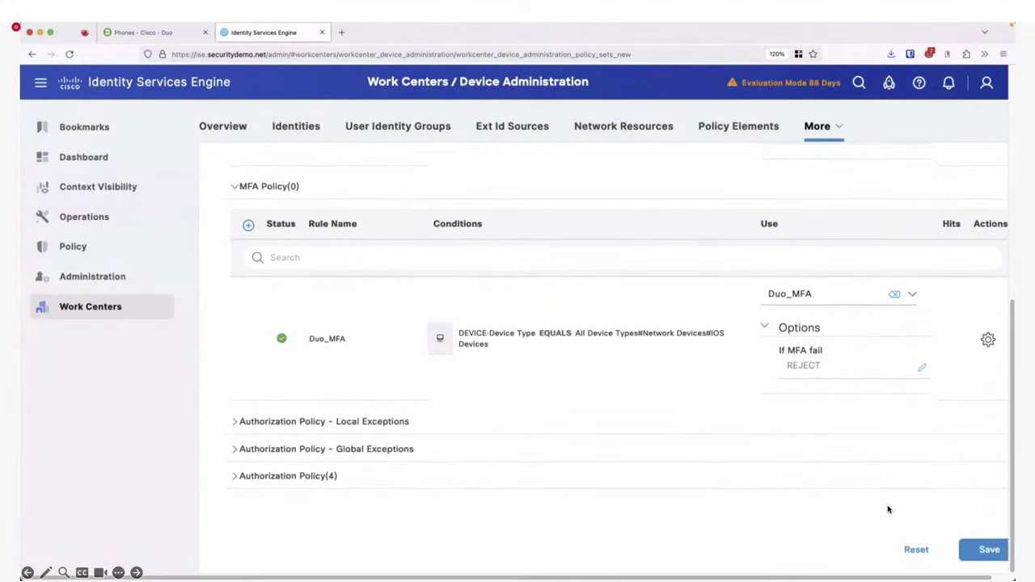
{"action": "left_click", "coordinate": [236, 477]}
{"action": "scroll", "coordinate": [472, 515], "scroll_direction": "down", "scroll_amount": 5}
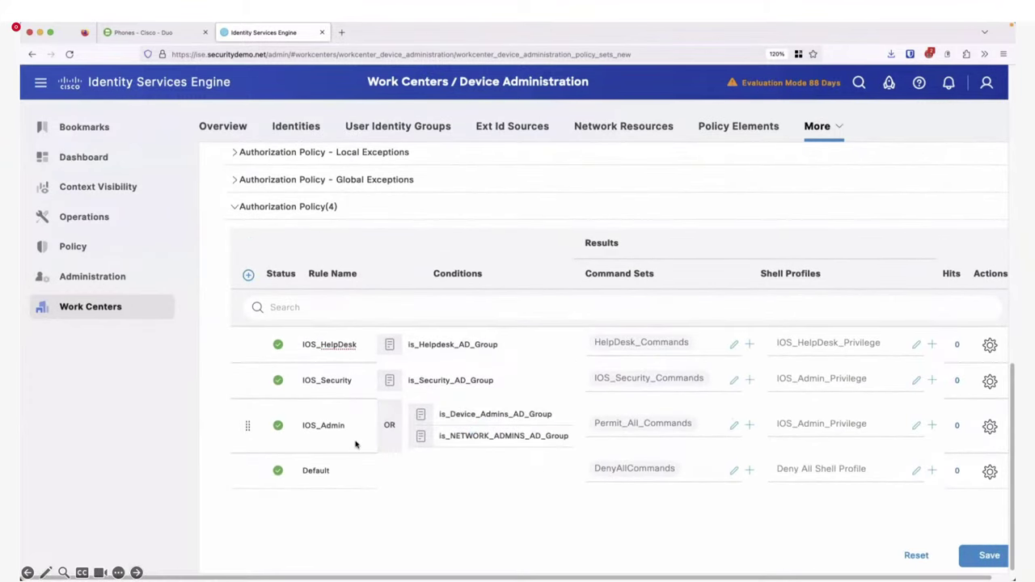
{"action": "left_click", "coordinate": [986, 556]}
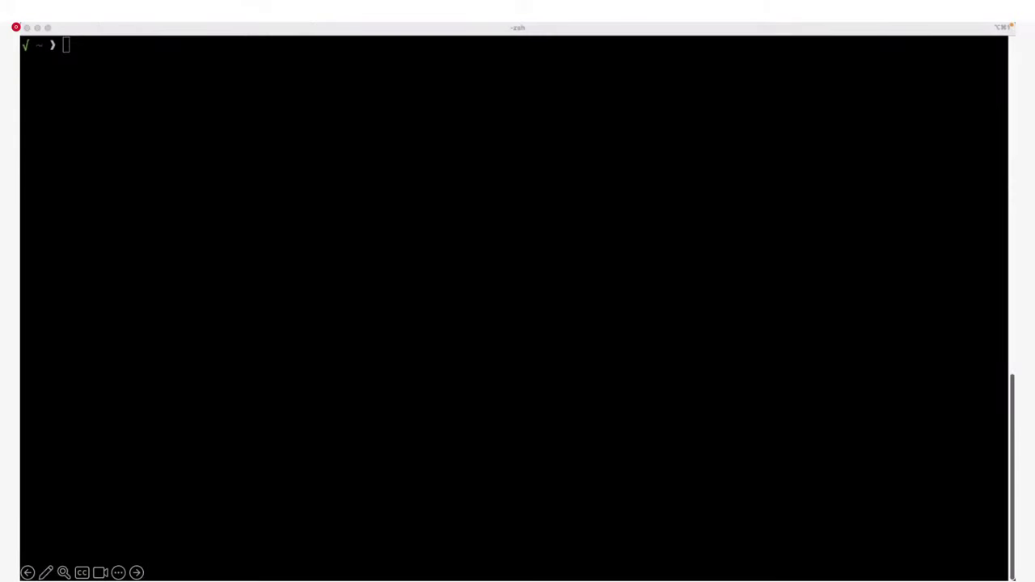
{"action": "left_click", "coordinate": [255, 218]}
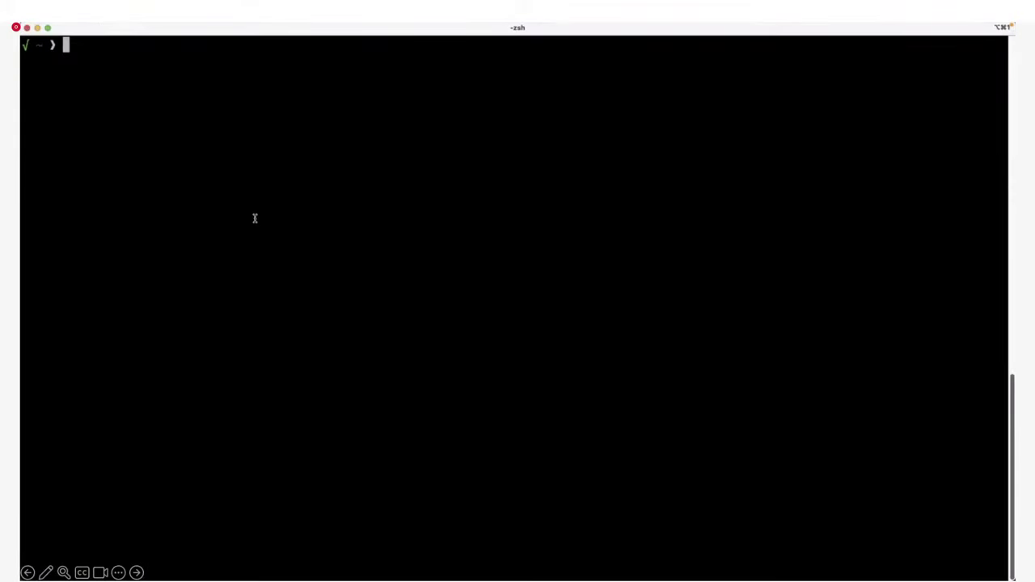
{"action": "key", "text": "super+v"}
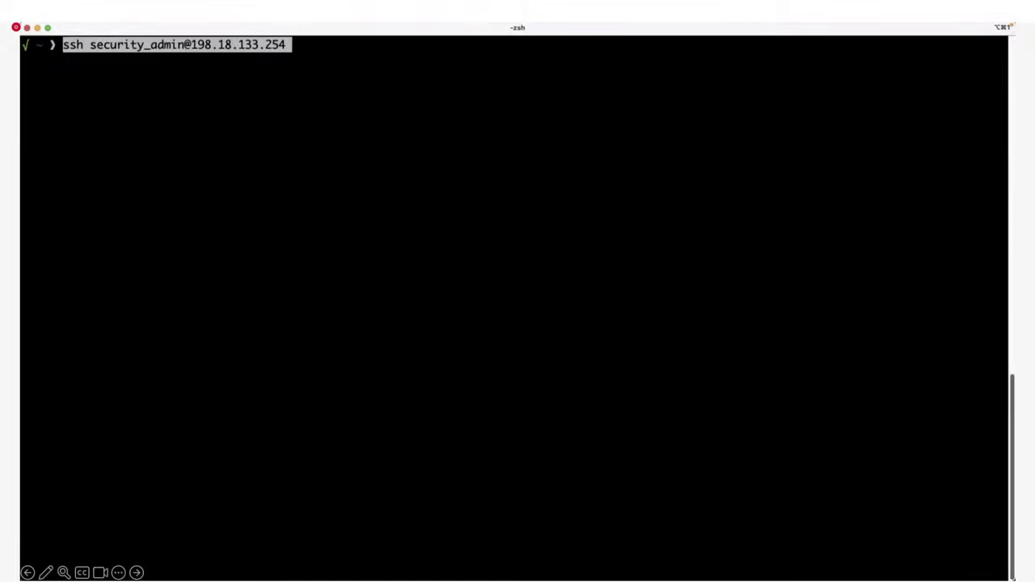
{"action": "key", "text": "Return"}
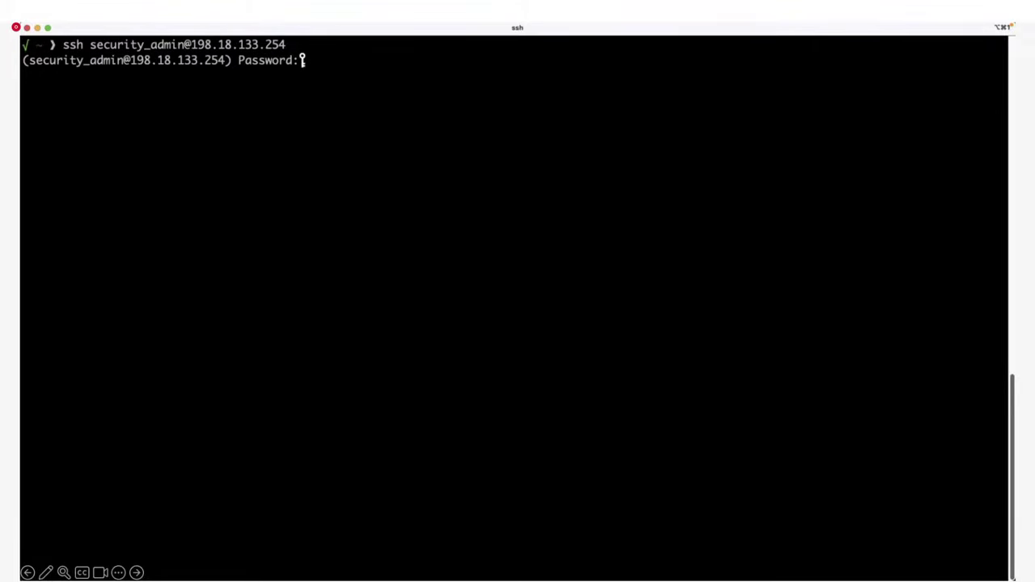
{"action": "key", "text": "Return"}
{"action": "key", "text": "super+Tab"}
{"action": "key", "text": "super+Tab"}
{"action": "key", "text": "super+Tab"}
{"action": "key", "text": "super+Tab"}
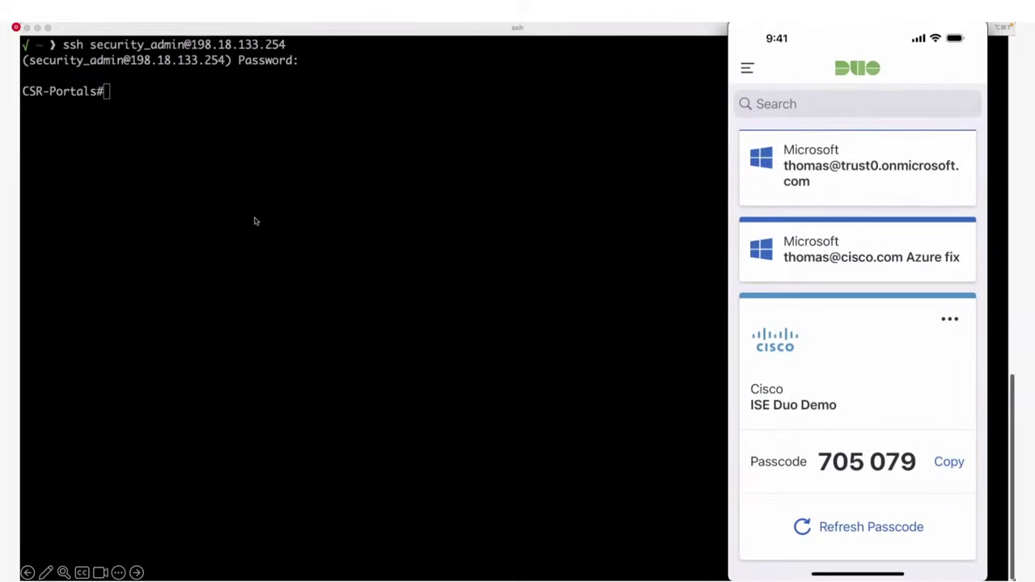
{"action": "left_click", "coordinate": [255, 219]}
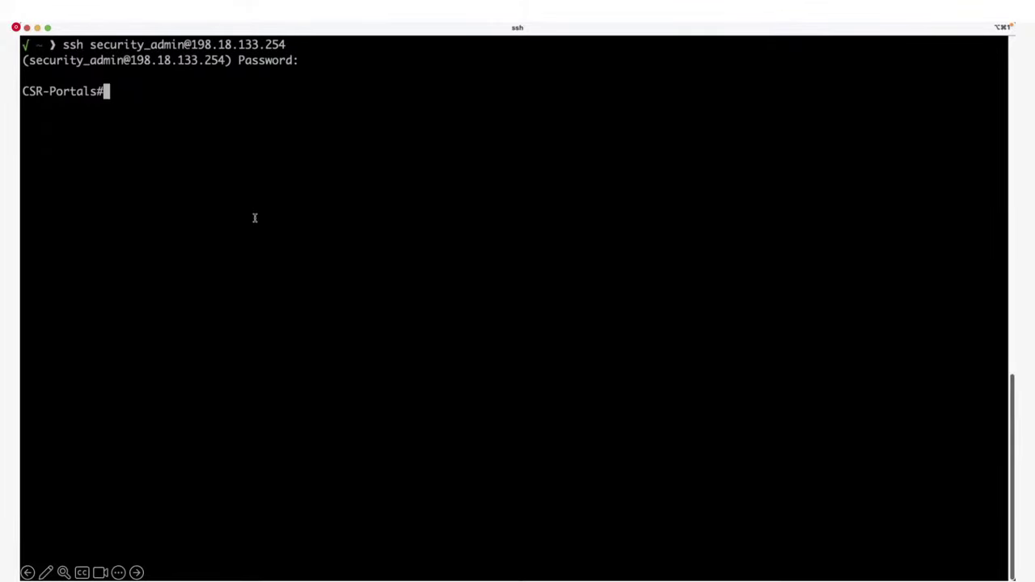
Step: Display the router's routing table with show ip route
{"action": "type", "text": "show ip "}
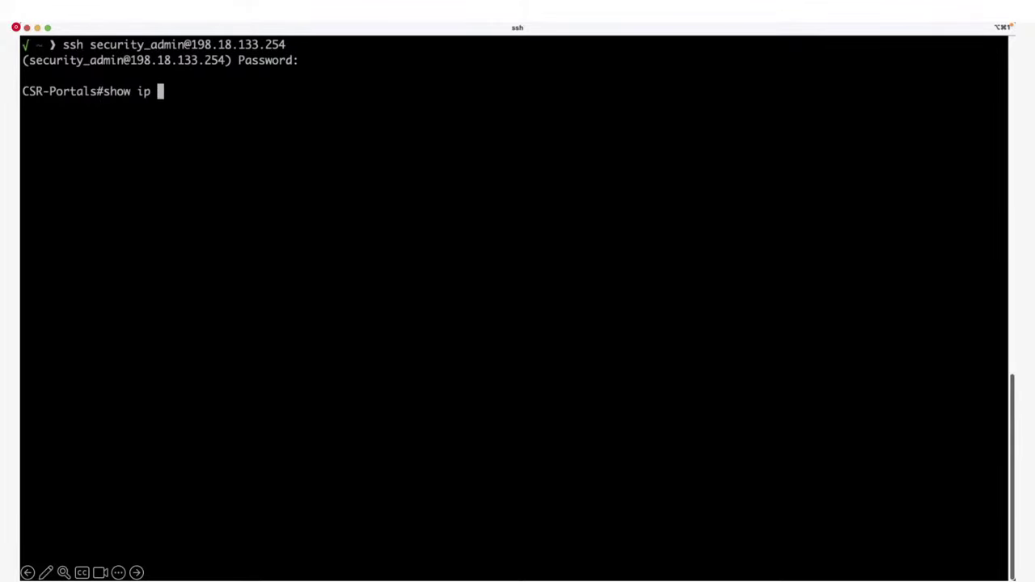
{"action": "type", "text": "route"}
{"action": "key", "text": "Return"}
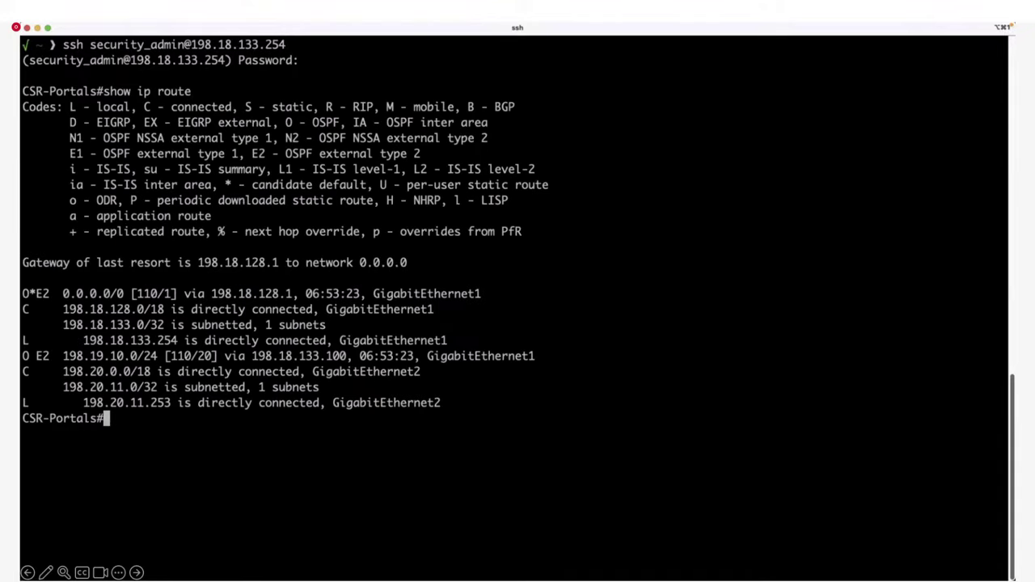
Step: Enter configuration mode with conf term, try to open interface gigabitEthernet 1, and exit configuration mode
{"action": "type", "text": "conf term"}
{"action": "key", "text": "Return"}
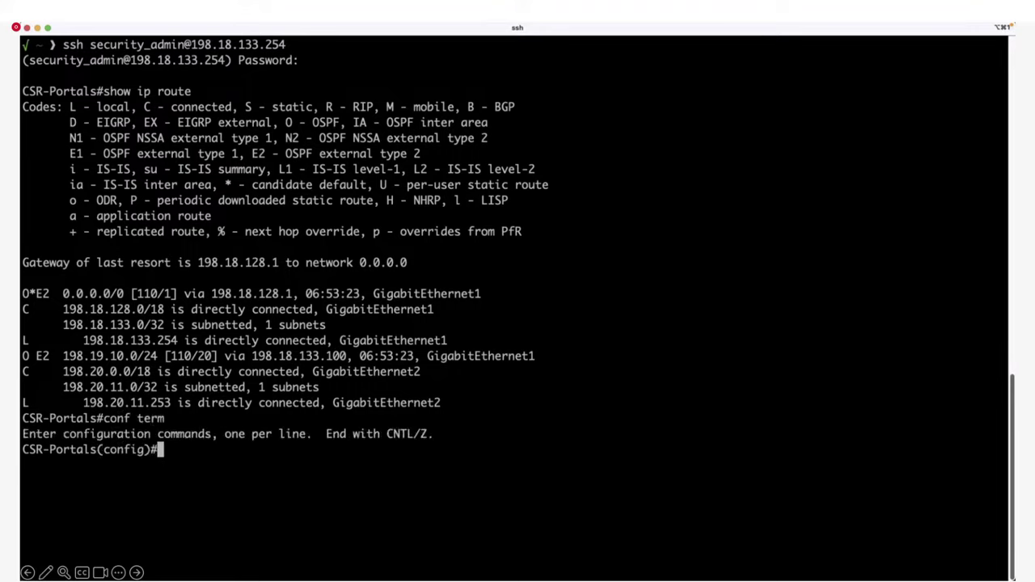
{"action": "type", "text": "interface gig"}
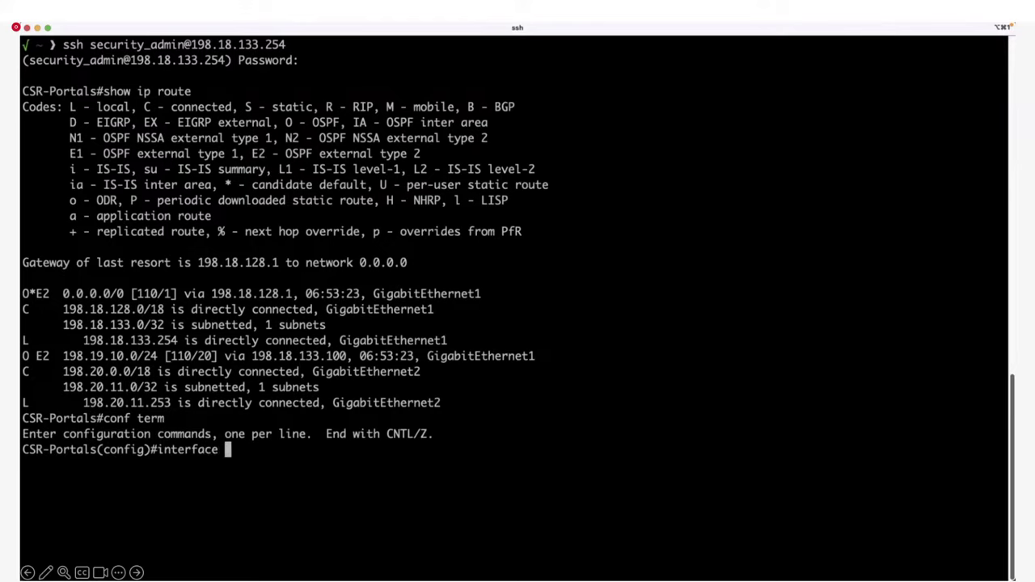
{"action": "key", "text": "Tab"}
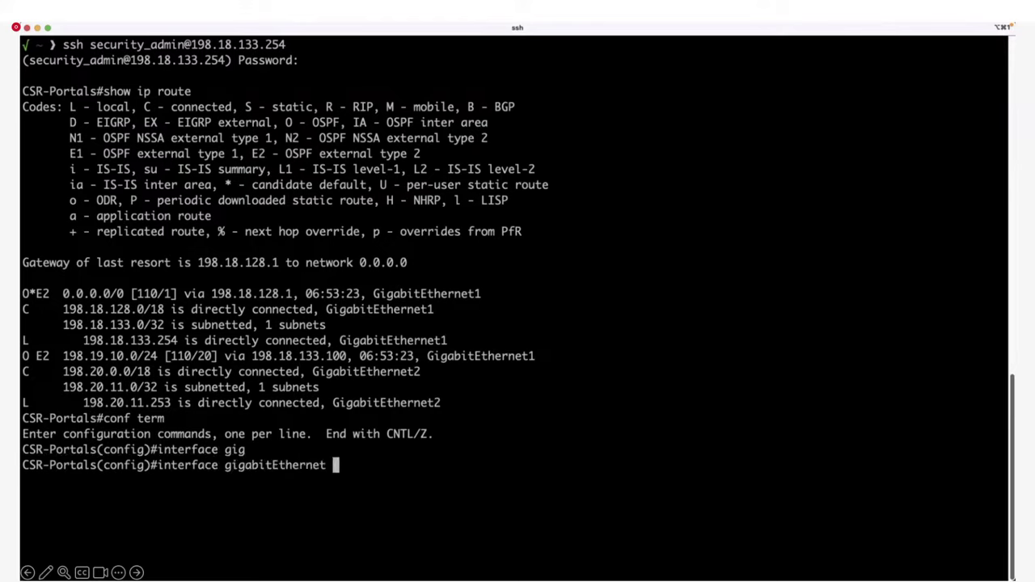
{"action": "type", "text": "1"}
{"action": "key", "text": "Return"}
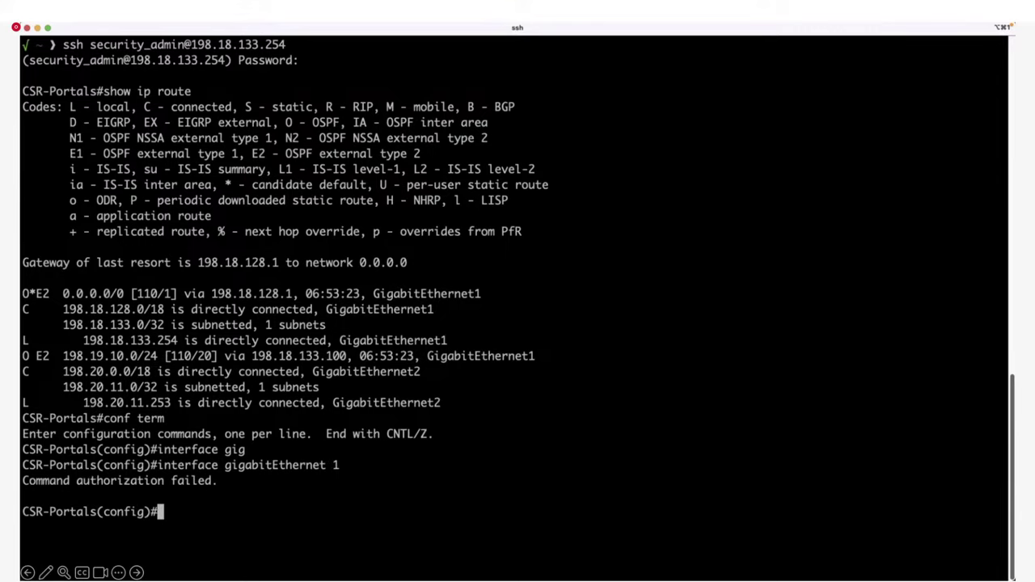
{"action": "type", "text": "exit"}
{"action": "key", "text": "Return"}
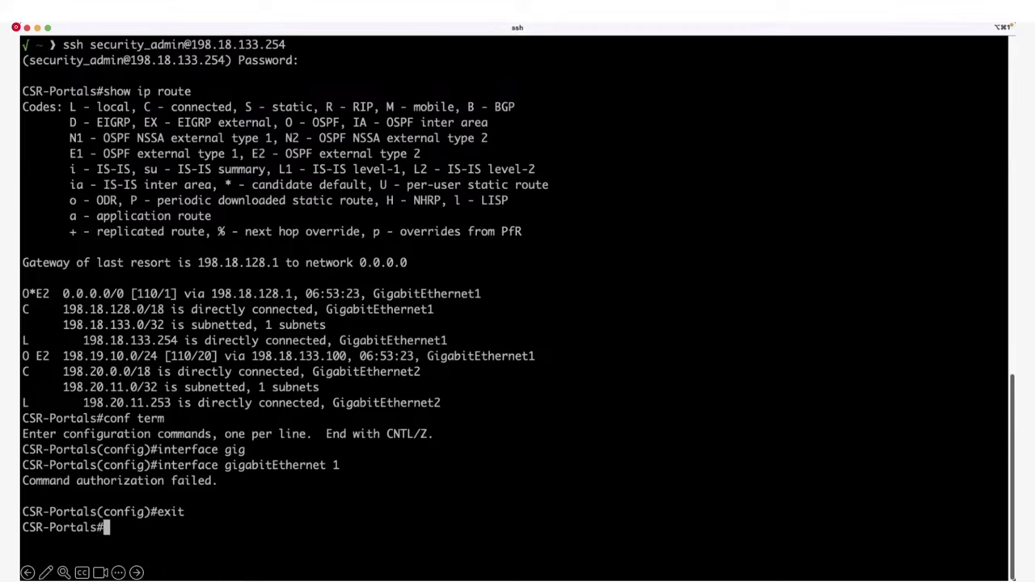
Step: Switch to Identity Services Engine and examine the TACACS live logs, widening the Matched Command Set column to read it in full
{"action": "key", "text": "super+Tab"}
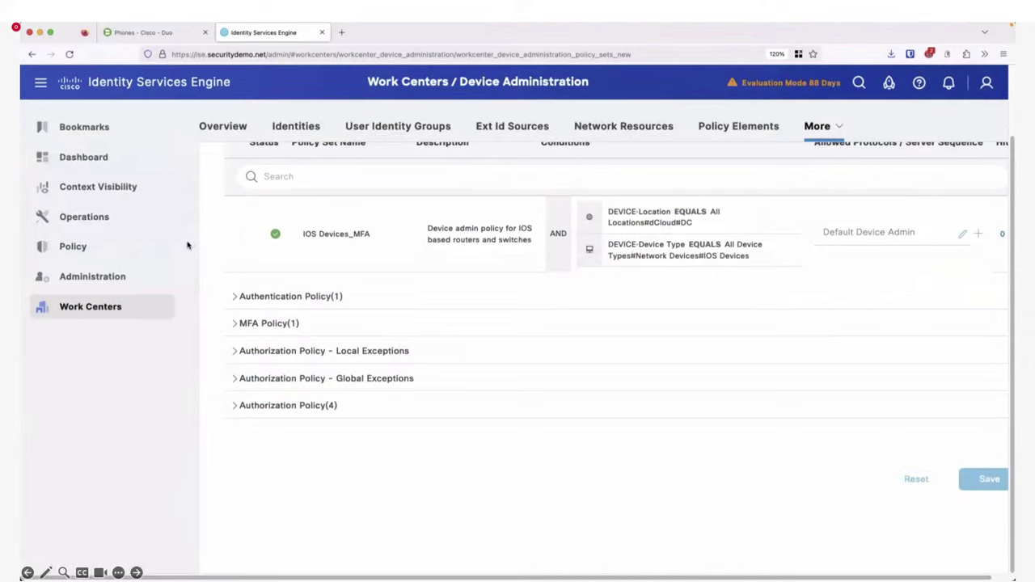
{"action": "mouse_move", "coordinate": [169, 254]}
{"action": "mouse_move", "coordinate": [87, 222]}
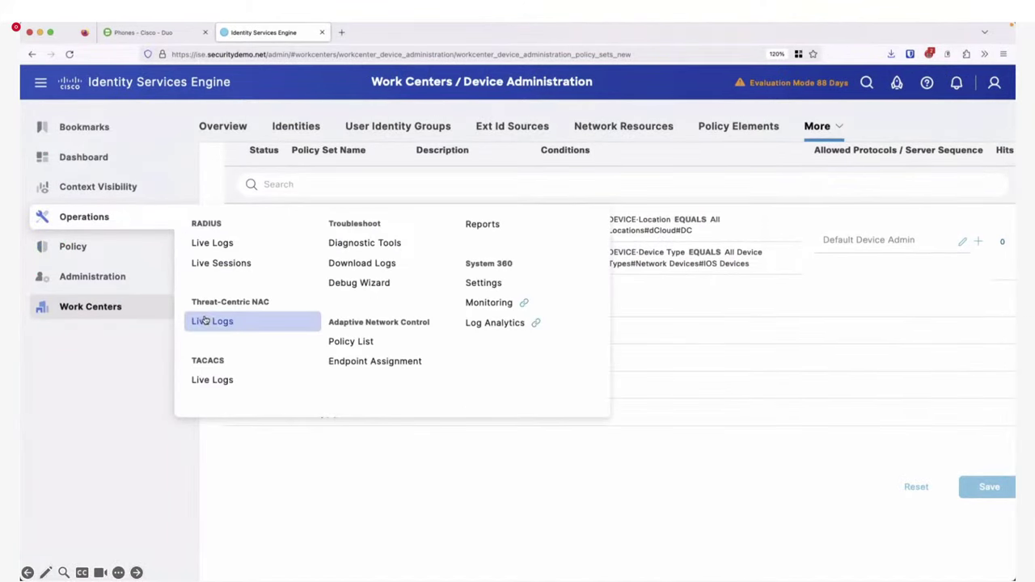
{"action": "left_click", "coordinate": [212, 380]}
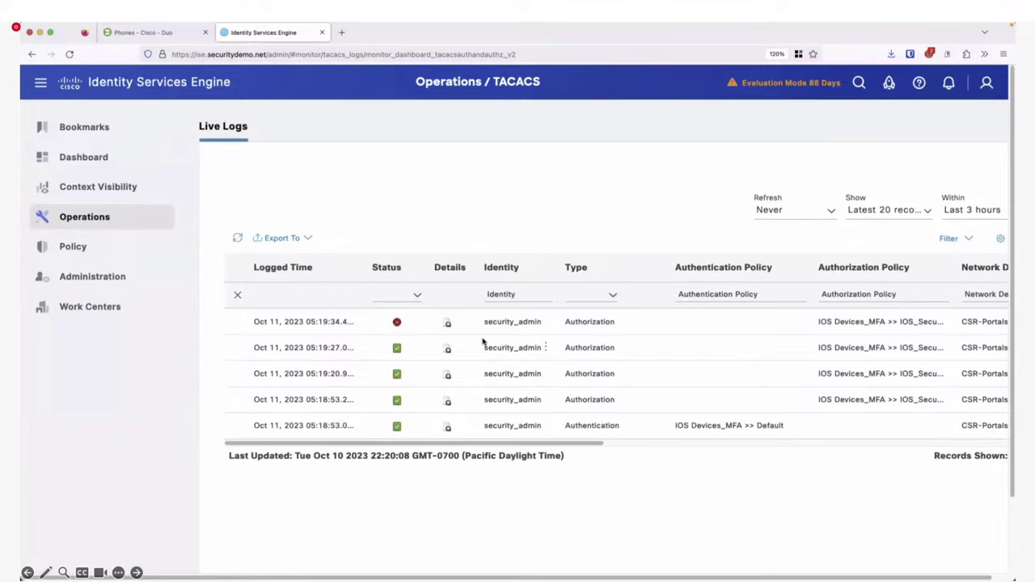
{"action": "double_click", "coordinate": [595, 426]}
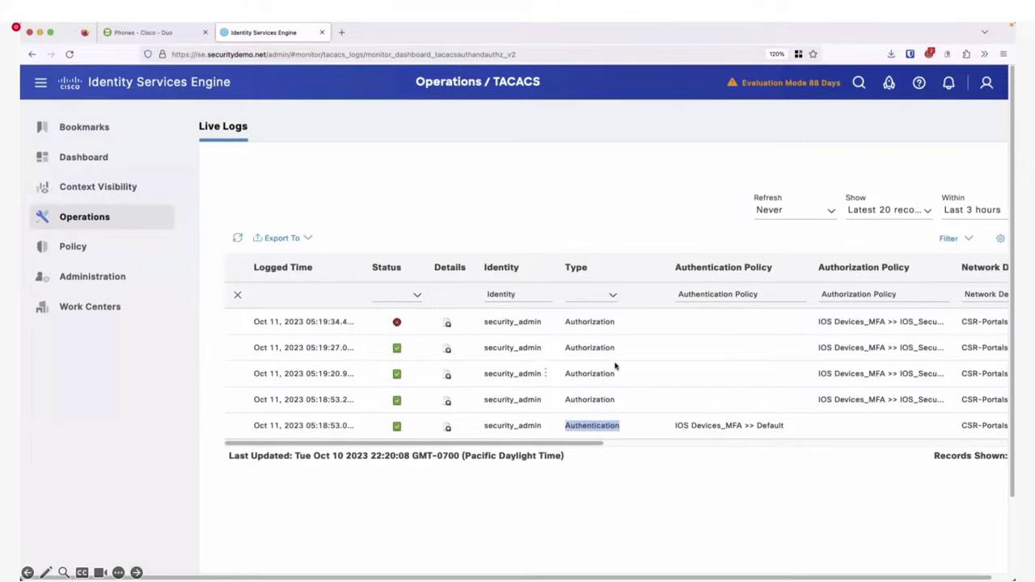
{"action": "left_click_drag", "start_coordinate": [574, 444], "coordinate": [938, 413]}
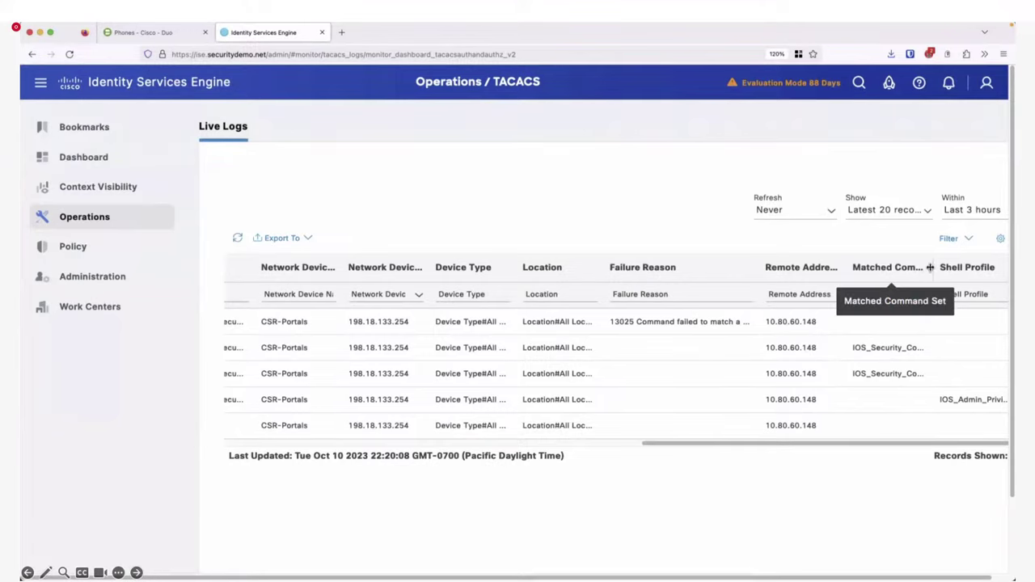
{"action": "left_click_drag", "start_coordinate": [923, 275], "coordinate": [975, 273]}
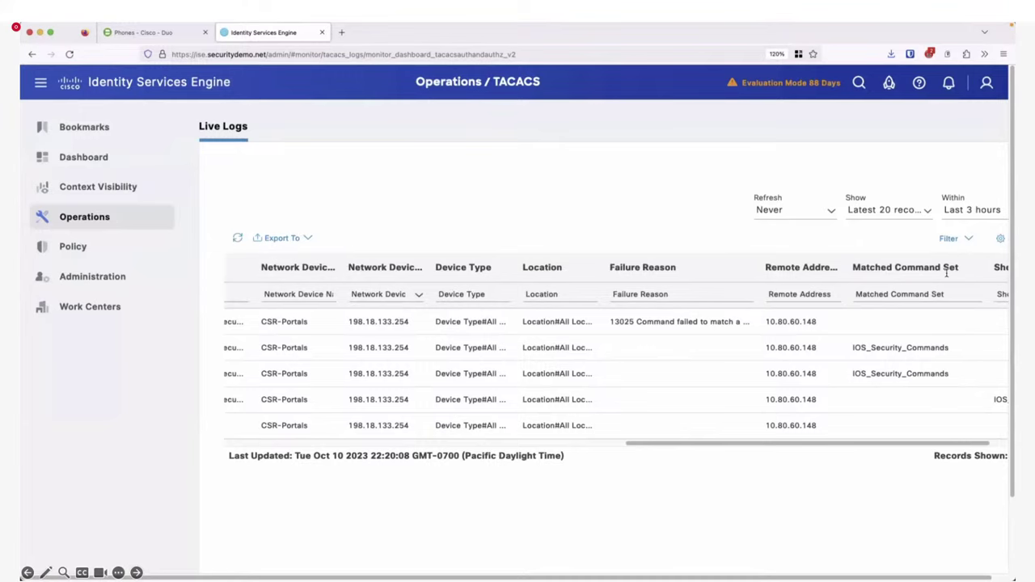
{"action": "left_click_drag", "start_coordinate": [750, 443], "coordinate": [325, 442]}
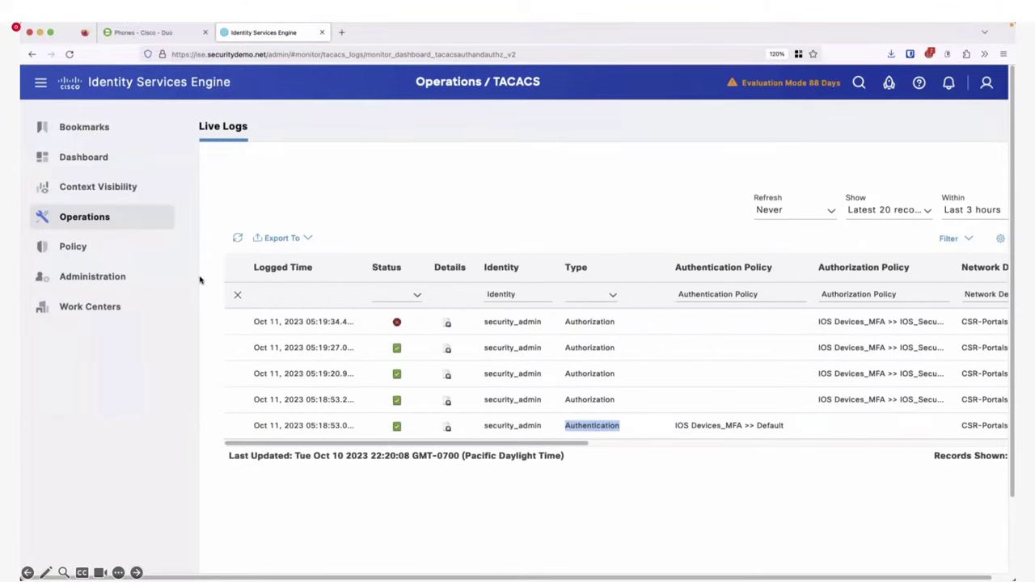
Step: Open the TACACS Authorization report for device administration and examine its matched command sets and command arguments with the main navigation collapsed
{"action": "mouse_move", "coordinate": [168, 228]}
{"action": "left_click", "coordinate": [477, 225]}
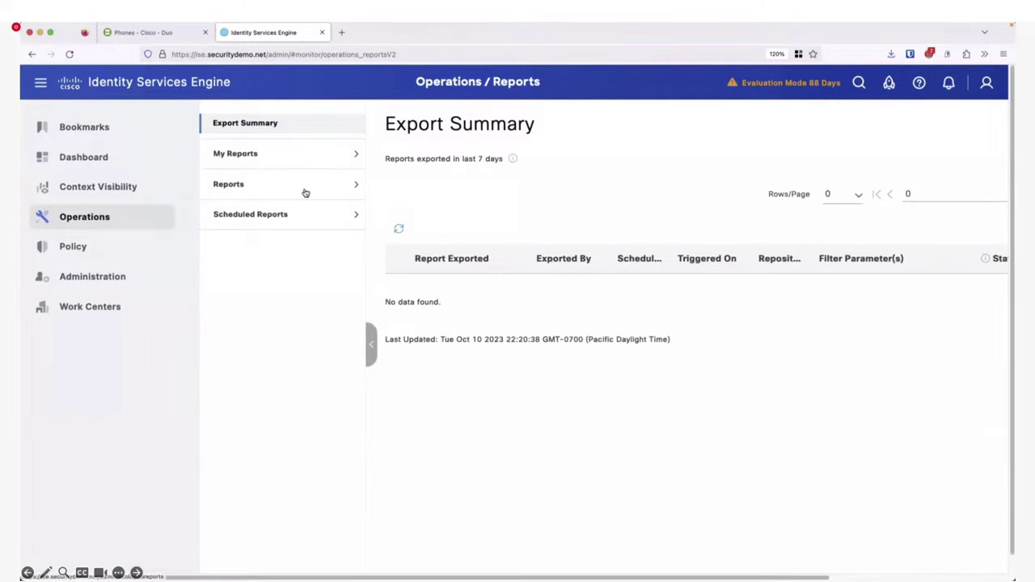
{"action": "left_click", "coordinate": [231, 185]}
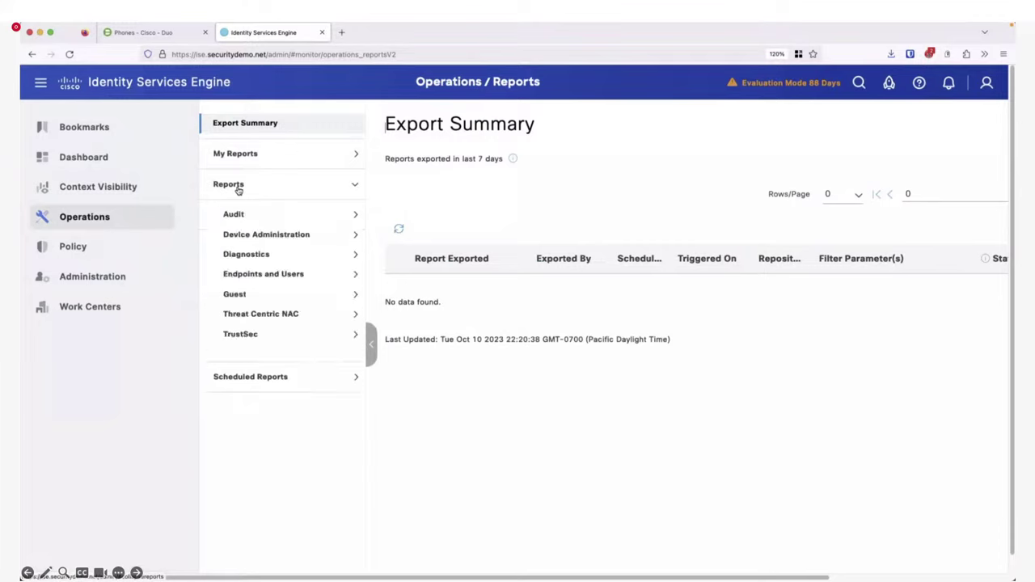
{"action": "left_click", "coordinate": [253, 233]}
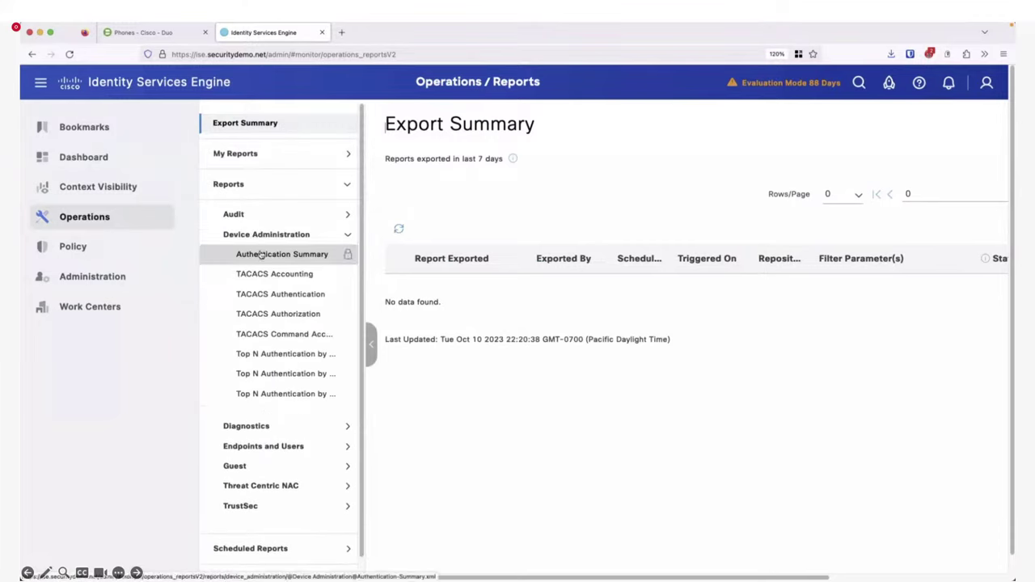
{"action": "left_click", "coordinate": [269, 320]}
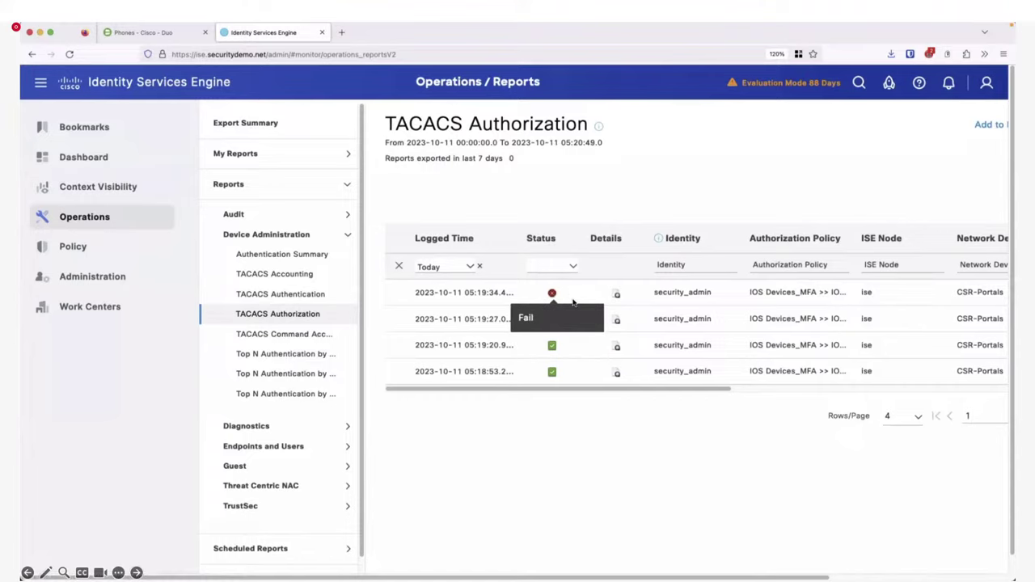
{"action": "left_click_drag", "start_coordinate": [572, 390], "coordinate": [1027, 396]}
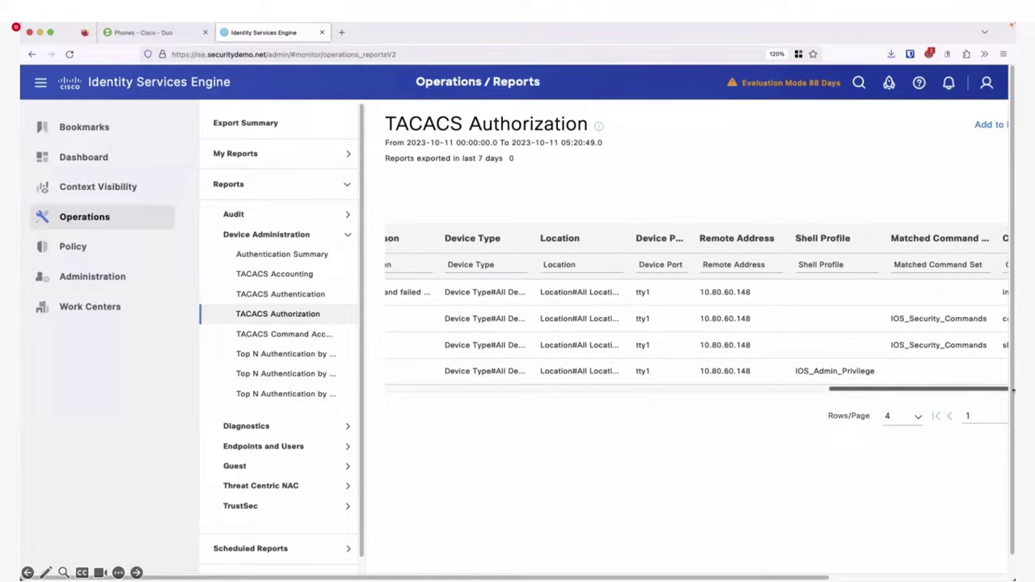
{"action": "left_click_drag", "start_coordinate": [878, 393], "coordinate": [951, 393]}
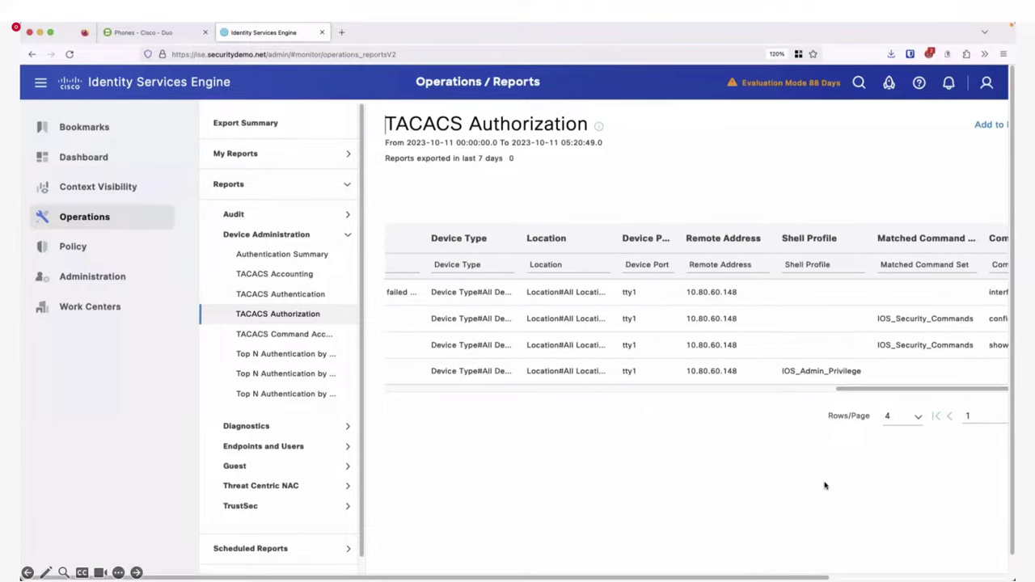
{"action": "left_click_drag", "start_coordinate": [796, 577], "coordinate": [1003, 564]}
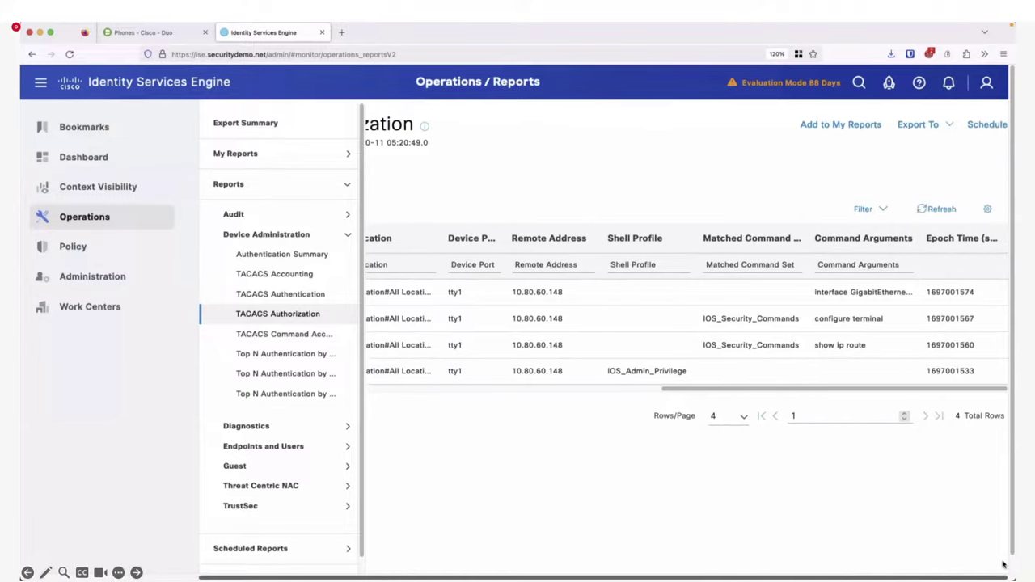
{"action": "left_click", "coordinate": [40, 83]}
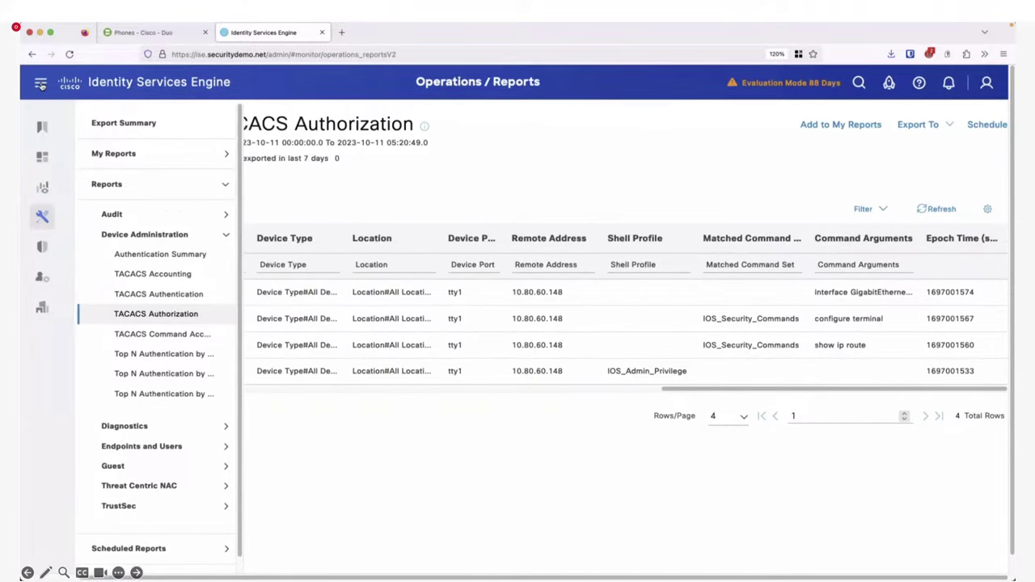